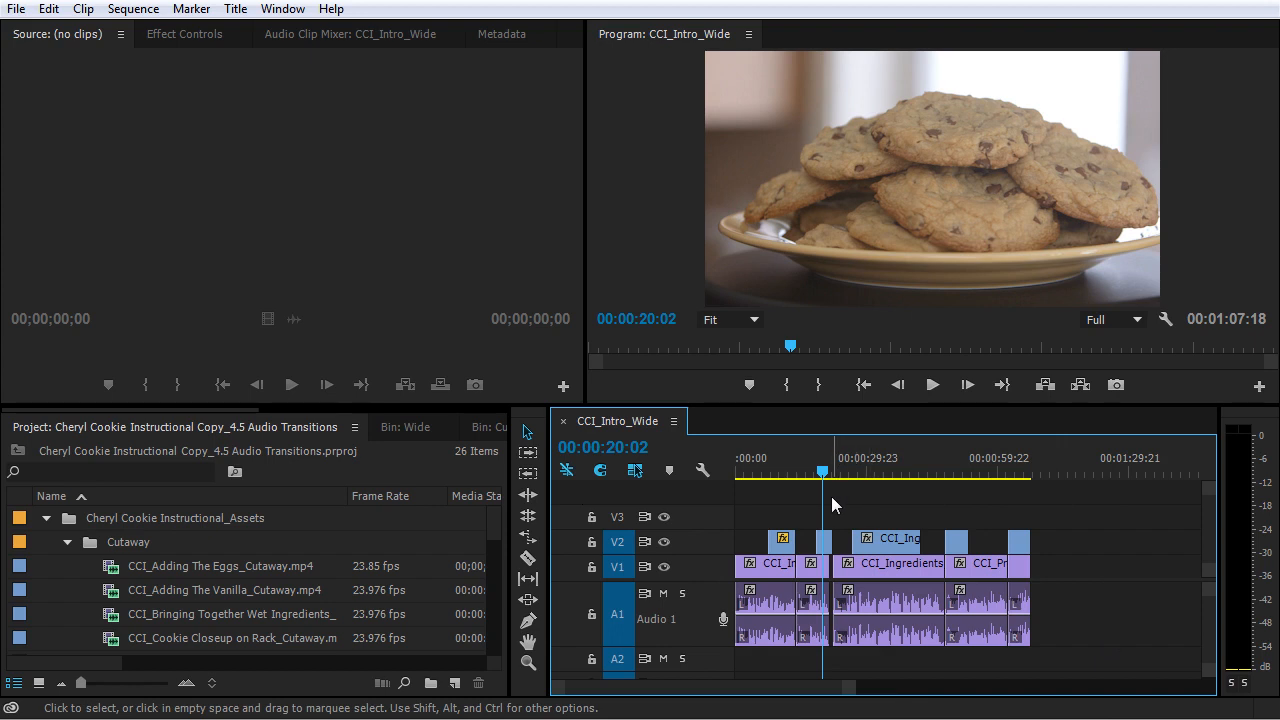
Display the Crossfade audio transitions in the effects library
{"action": "left_click", "coordinate": [135, 418]}
{"action": "left_click_drag", "start_coordinate": [133, 409], "coordinate": [364, 427]}
{"action": "left_click", "coordinate": [320, 425]}
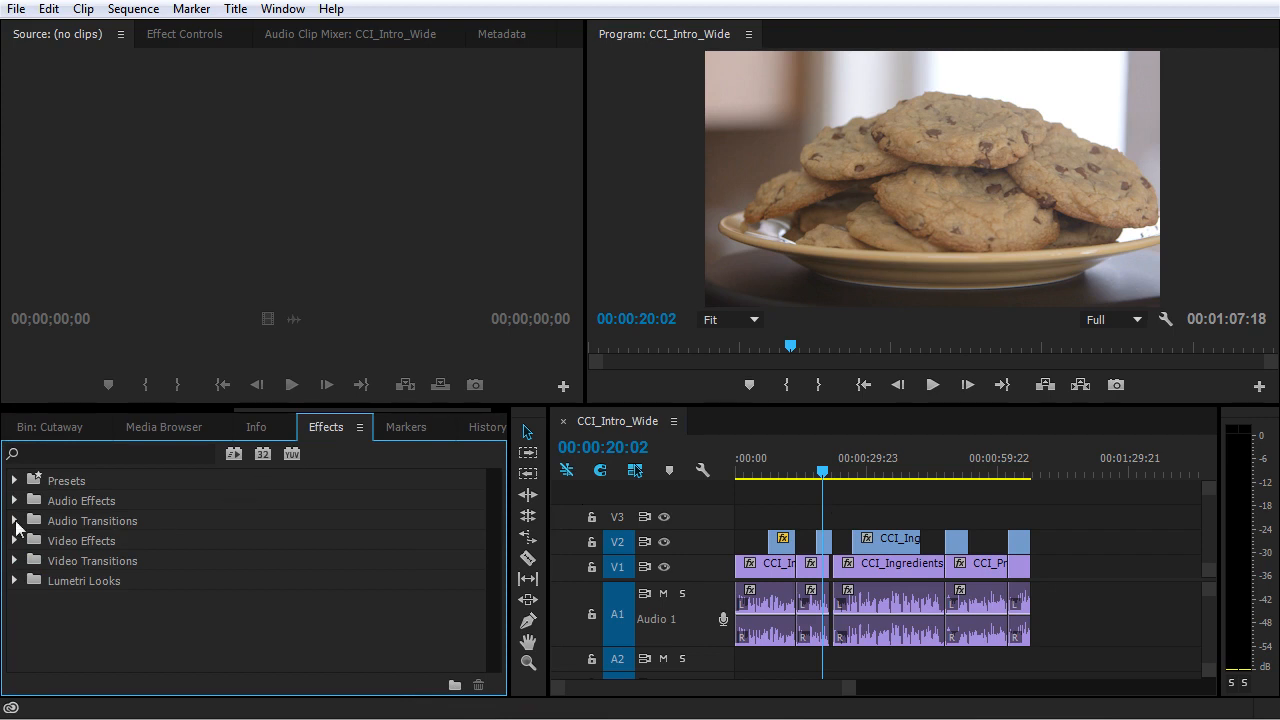
{"action": "left_click", "coordinate": [15, 521]}
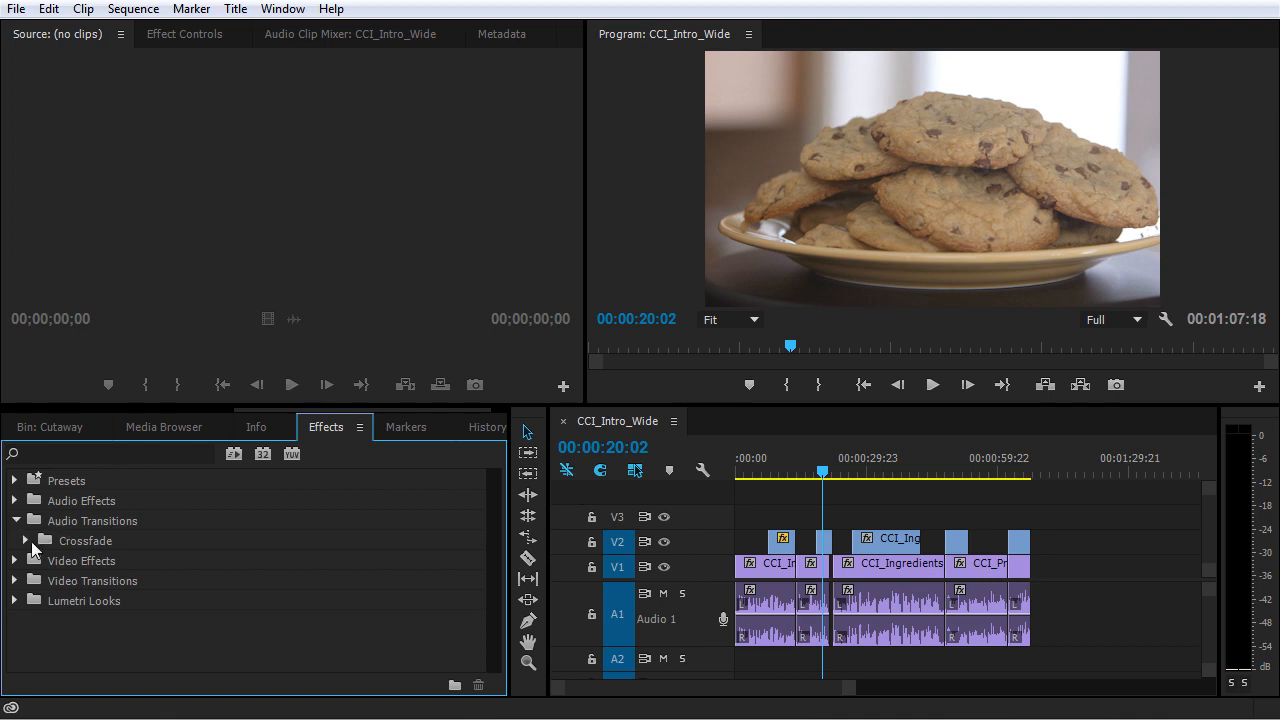
{"action": "left_click", "coordinate": [25, 540]}
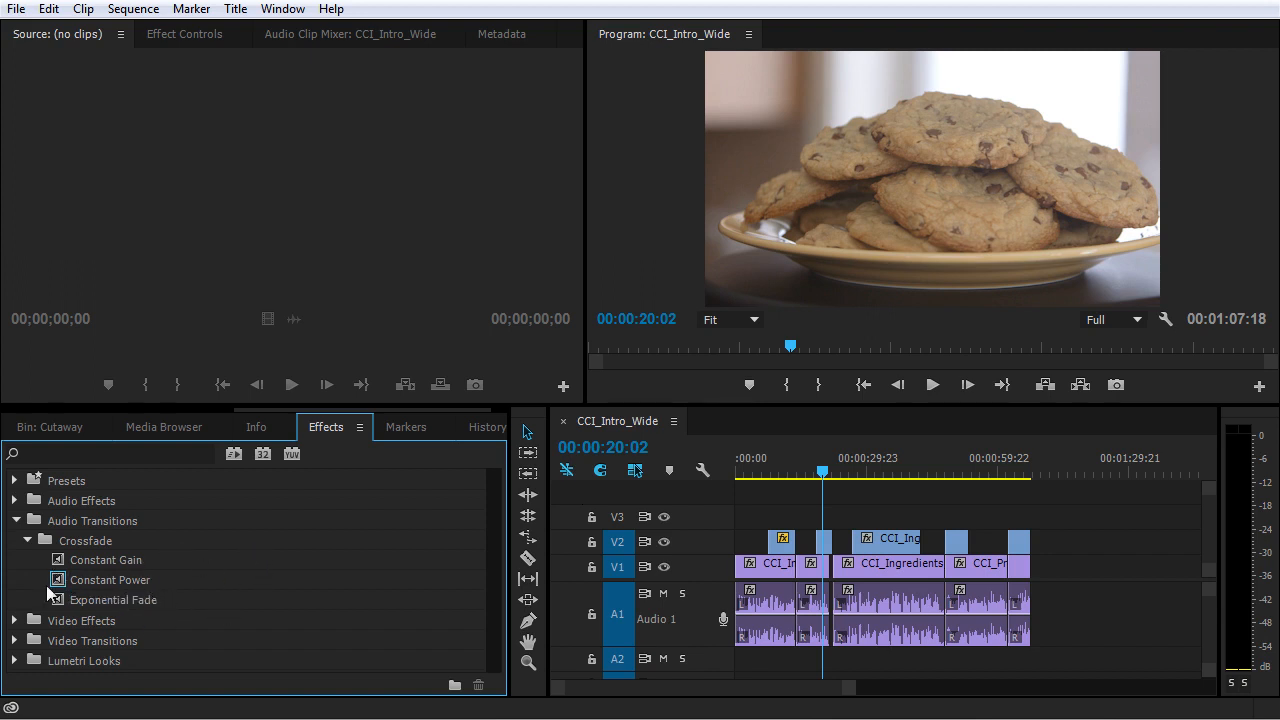
Try Constant Gain and Exponential Fade as the default audio transition
{"action": "right_click", "coordinate": [77, 582]}
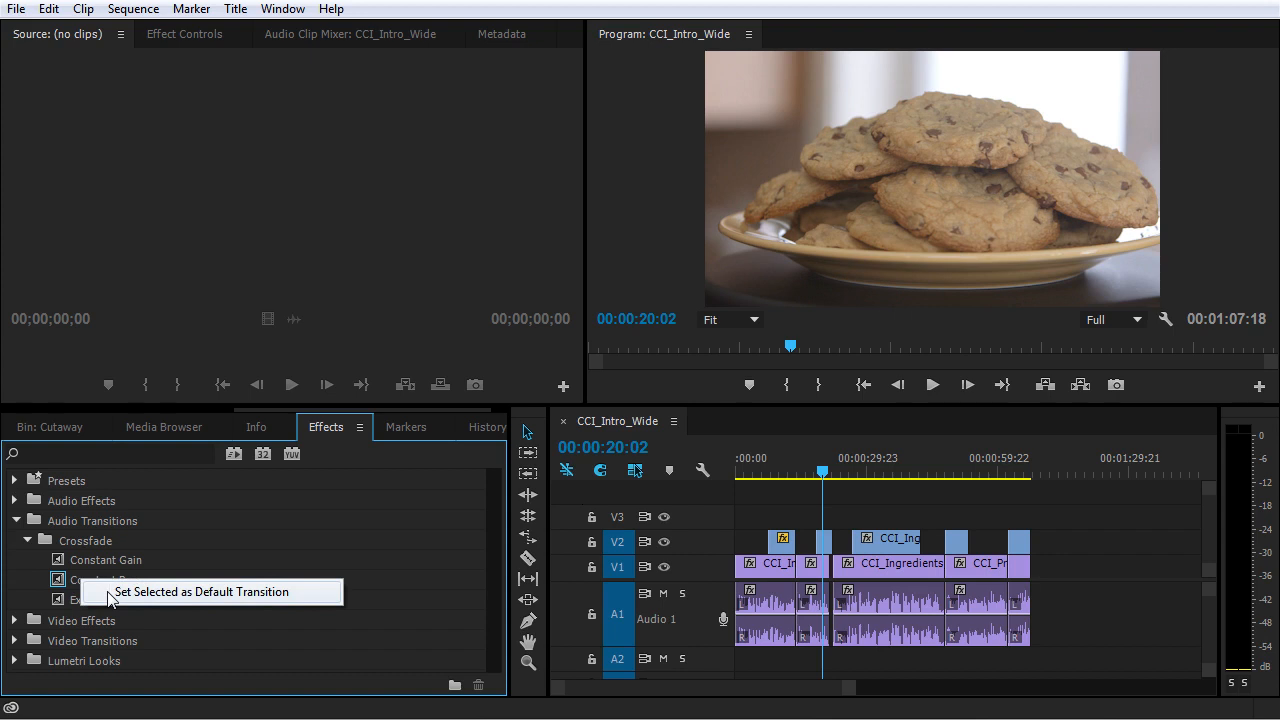
{"action": "right_click", "coordinate": [87, 562]}
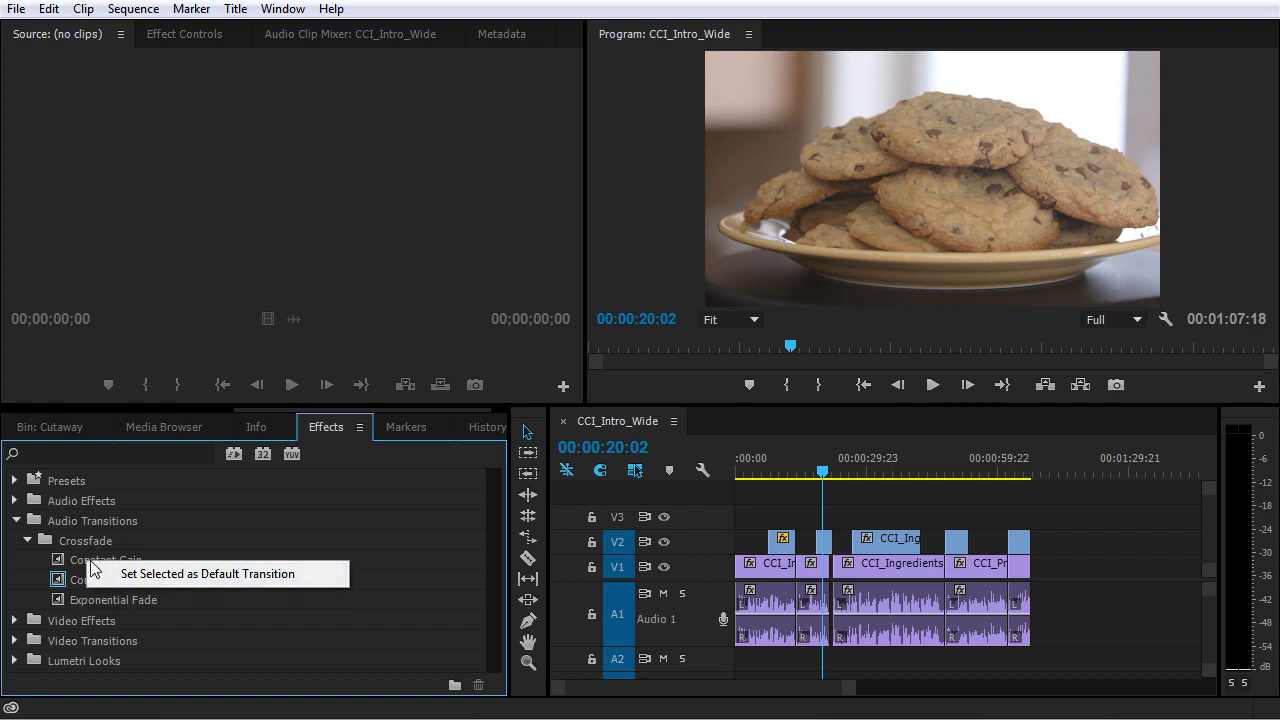
{"action": "left_click", "coordinate": [140, 575]}
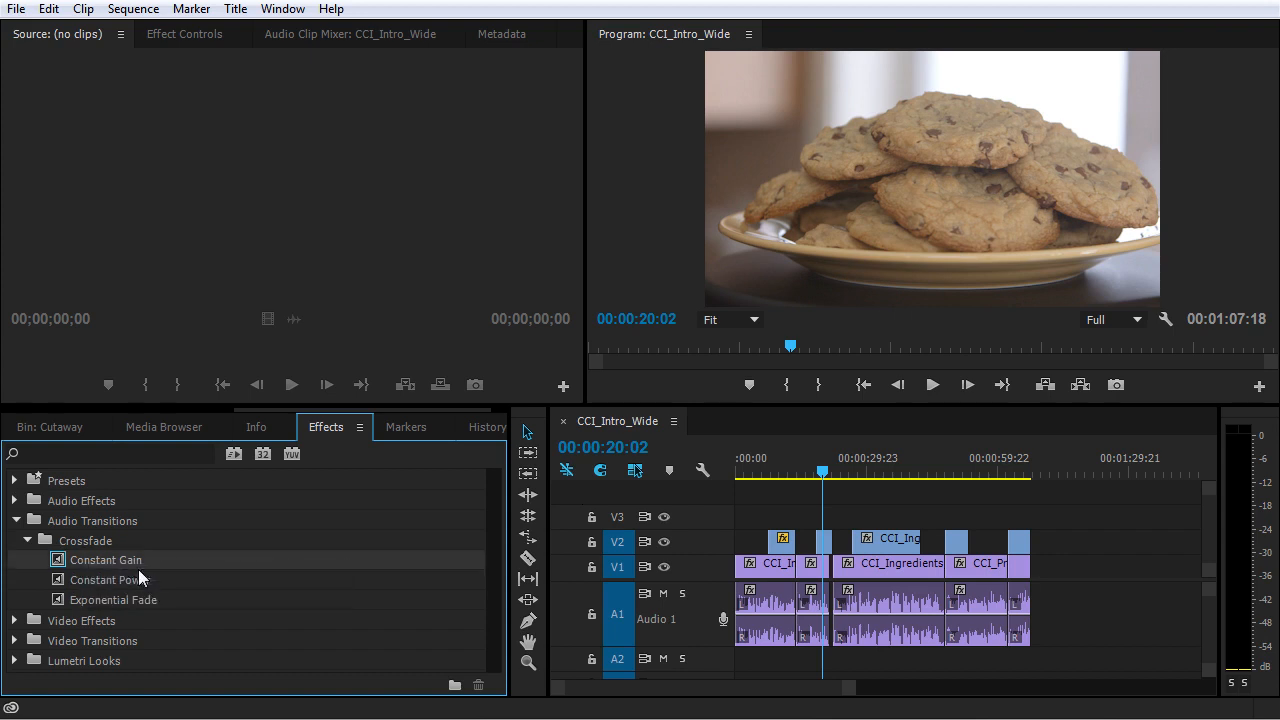
{"action": "right_click", "coordinate": [110, 595]}
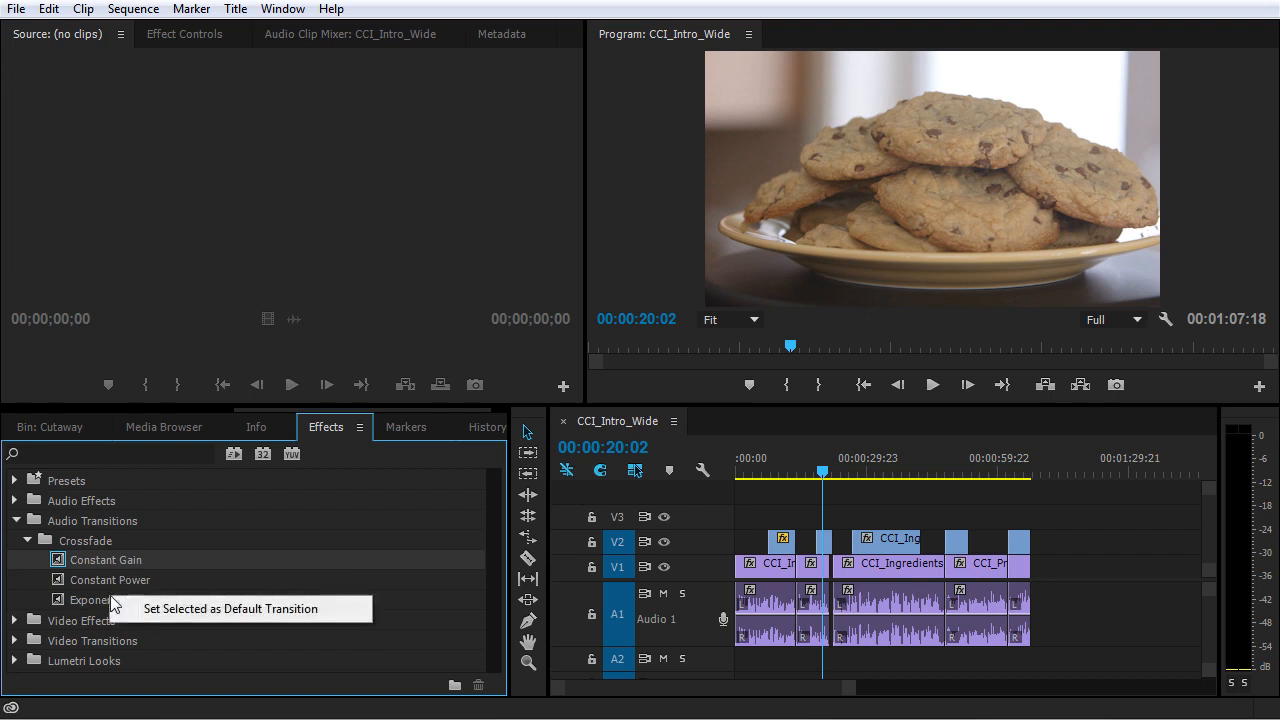
{"action": "left_click", "coordinate": [144, 606]}
Set Constant Power as the default audio transition
{"action": "right_click", "coordinate": [106, 580]}
{"action": "left_click", "coordinate": [144, 591]}
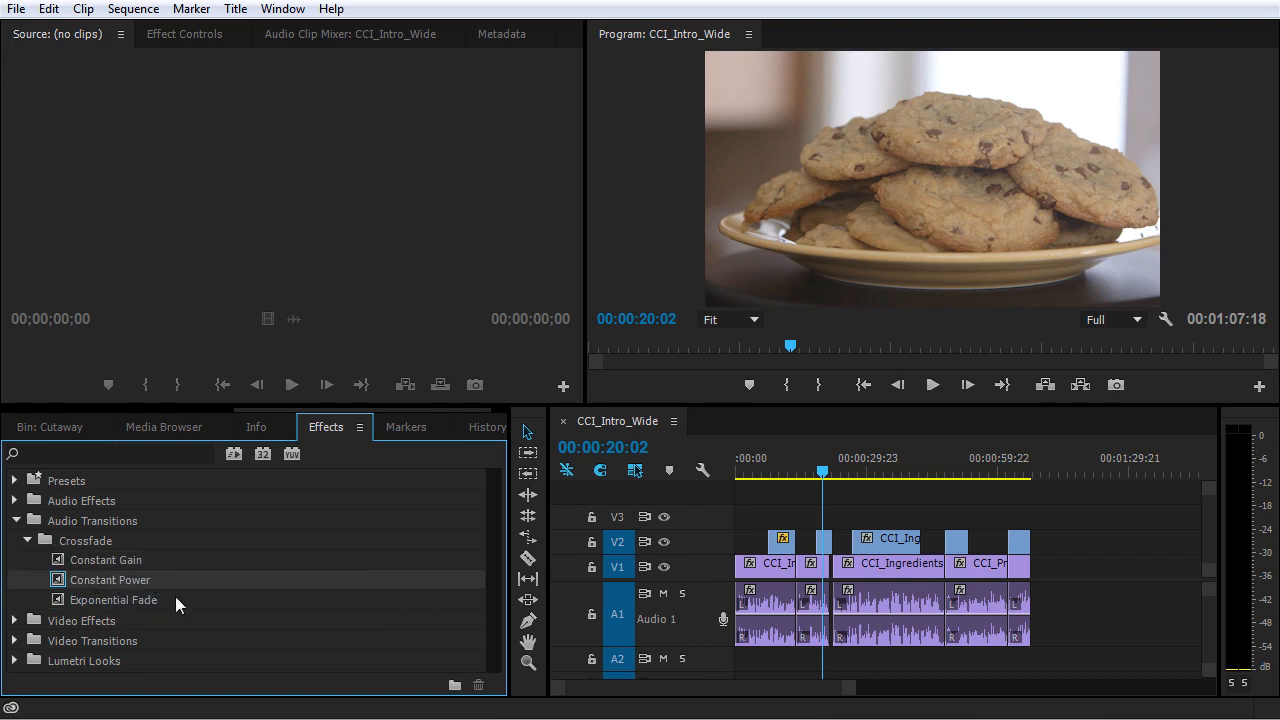
{"action": "left_click", "coordinate": [273, 566]}
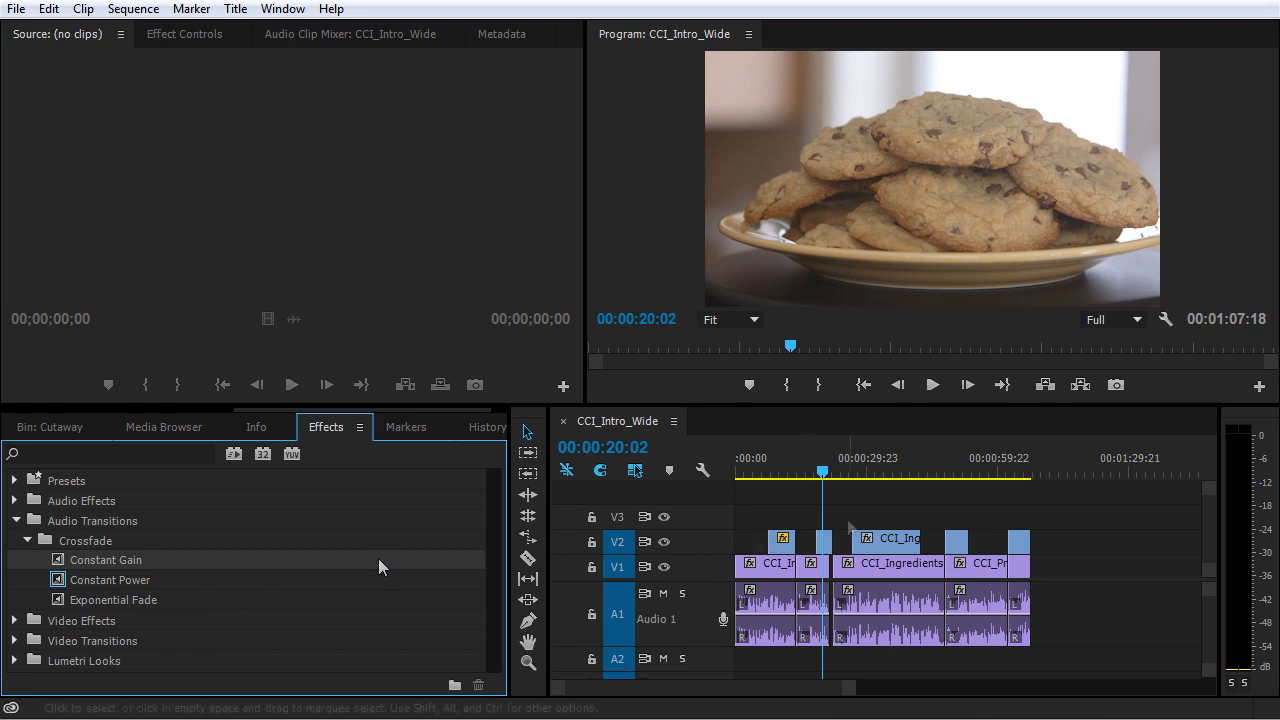
Play the sequence across the cut between the first two CCI_Intro_Wide.mp4 clips, starting at 00:00:12:19, to hear the audio edit
{"action": "left_click", "coordinate": [797, 472]}
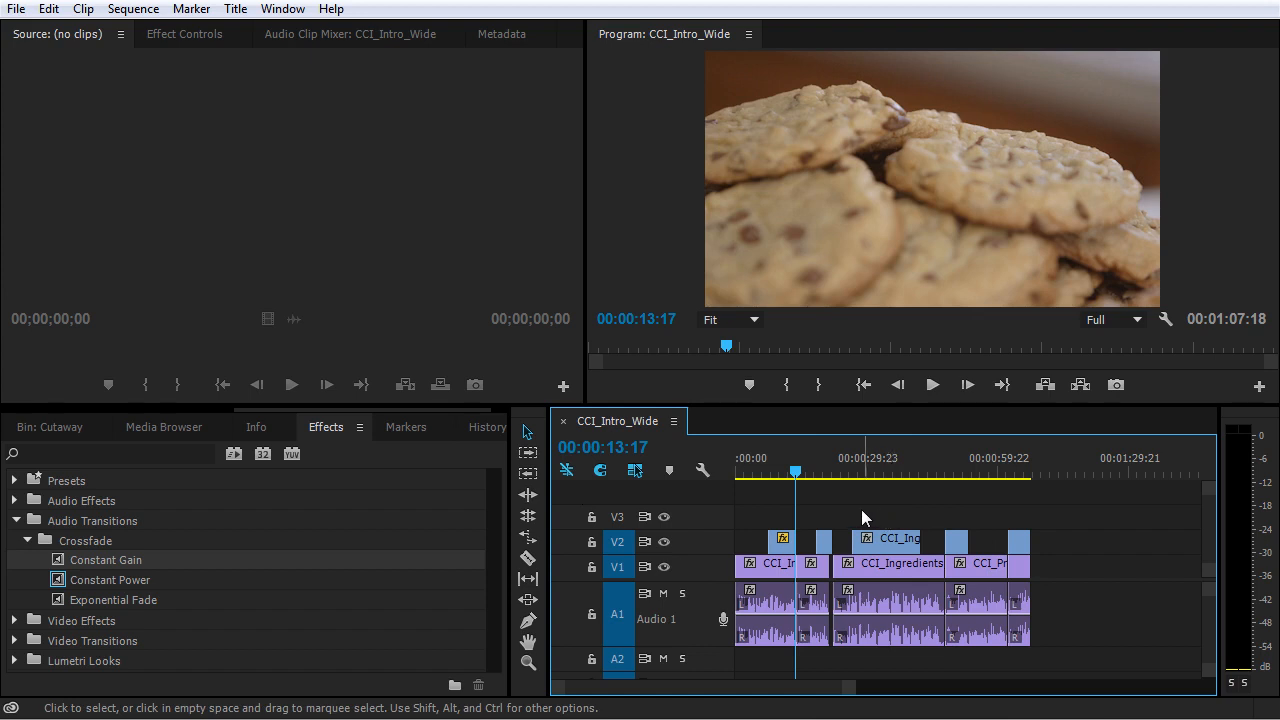
{"action": "key", "text": "equal"}
{"action": "key", "text": "equal"}
{"action": "key", "text": "equal"}
{"action": "key", "text": "equal"}
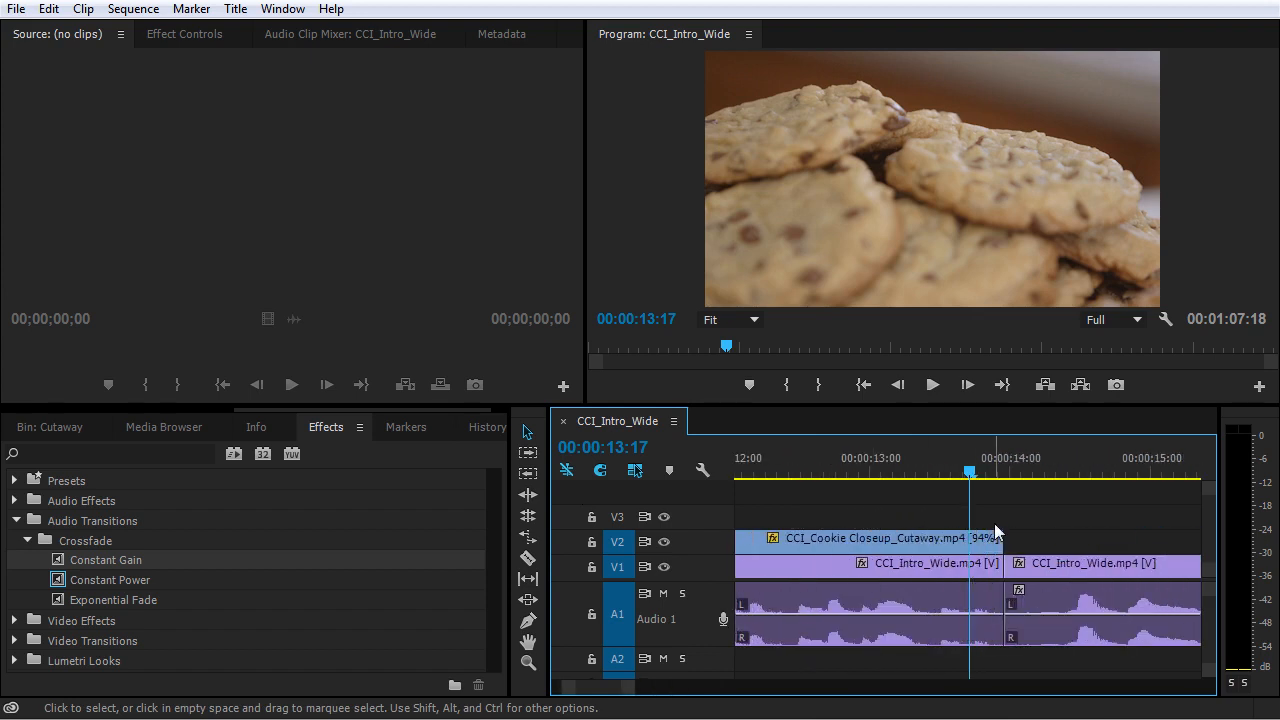
{"action": "left_click_drag", "start_coordinate": [990, 477], "coordinate": [840, 475]}
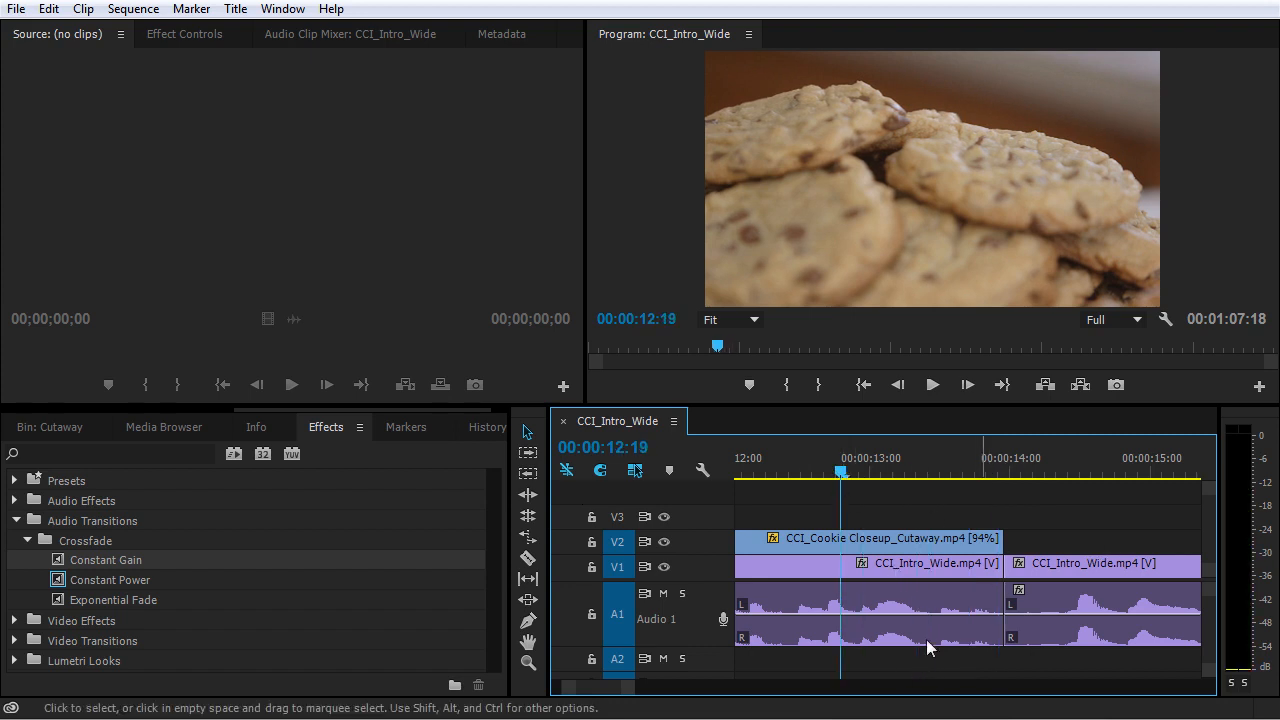
{"action": "key", "text": "space"}
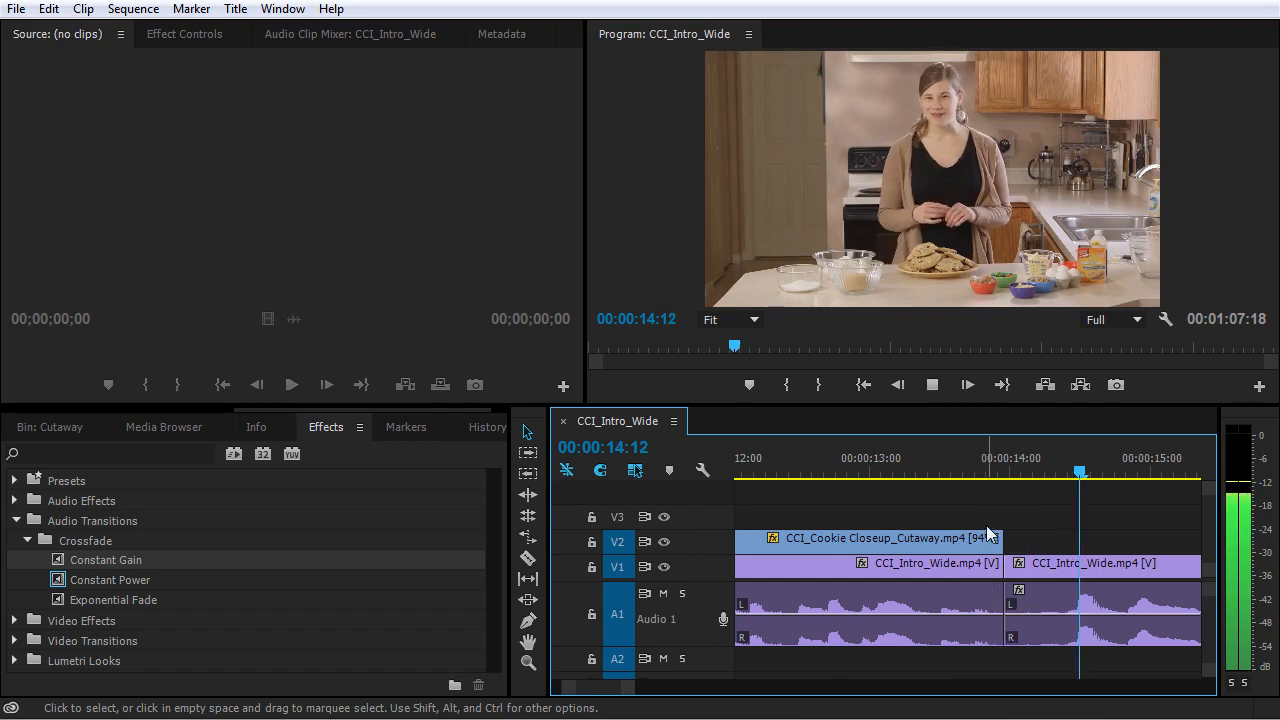
{"action": "key", "text": "space"}
Place the playhead exactly on the cut between the first two CCI_Intro_Wide.mp4 clips, at 00:00:13:23
{"action": "left_click", "coordinate": [806, 459]}
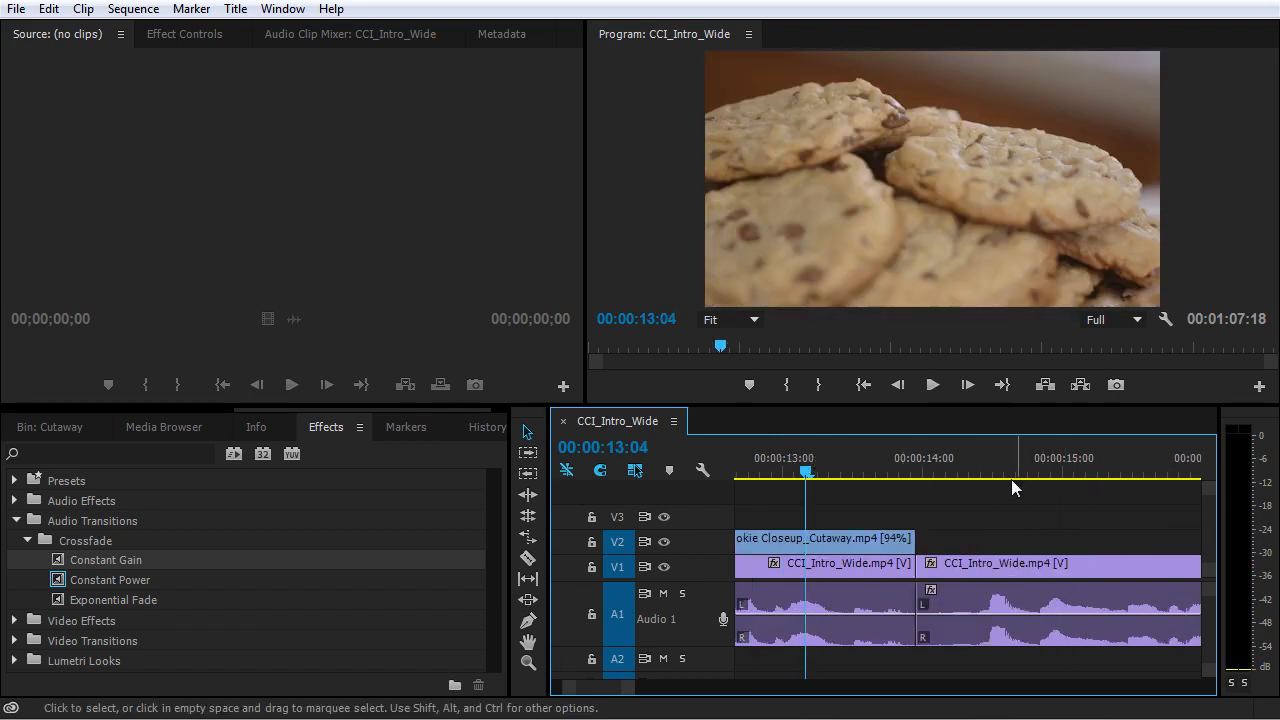
{"action": "left_click", "coordinate": [924, 459]}
{"action": "key", "text": "Left"}
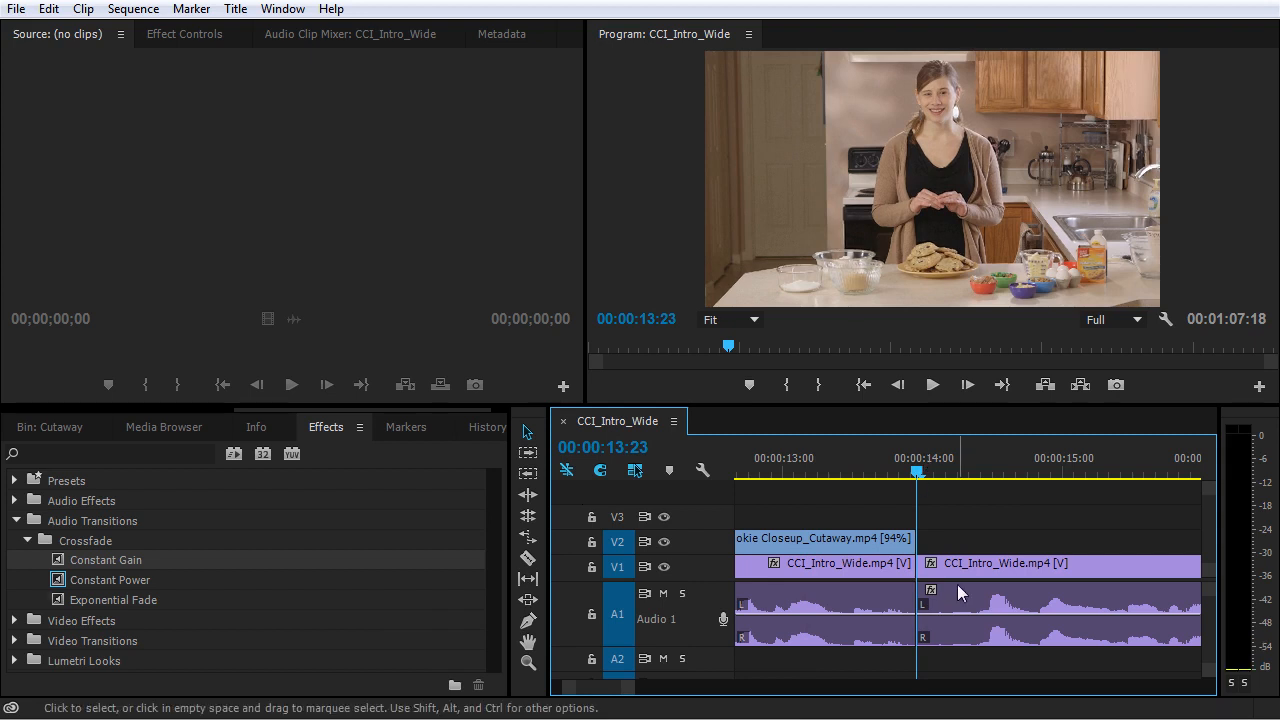
Try the Constant Power crossfade from the effects library on the A1 cut at the playhead, and undo it
{"action": "left_click", "coordinate": [62, 582]}
{"action": "left_click_drag", "start_coordinate": [62, 582], "coordinate": [926, 622]}
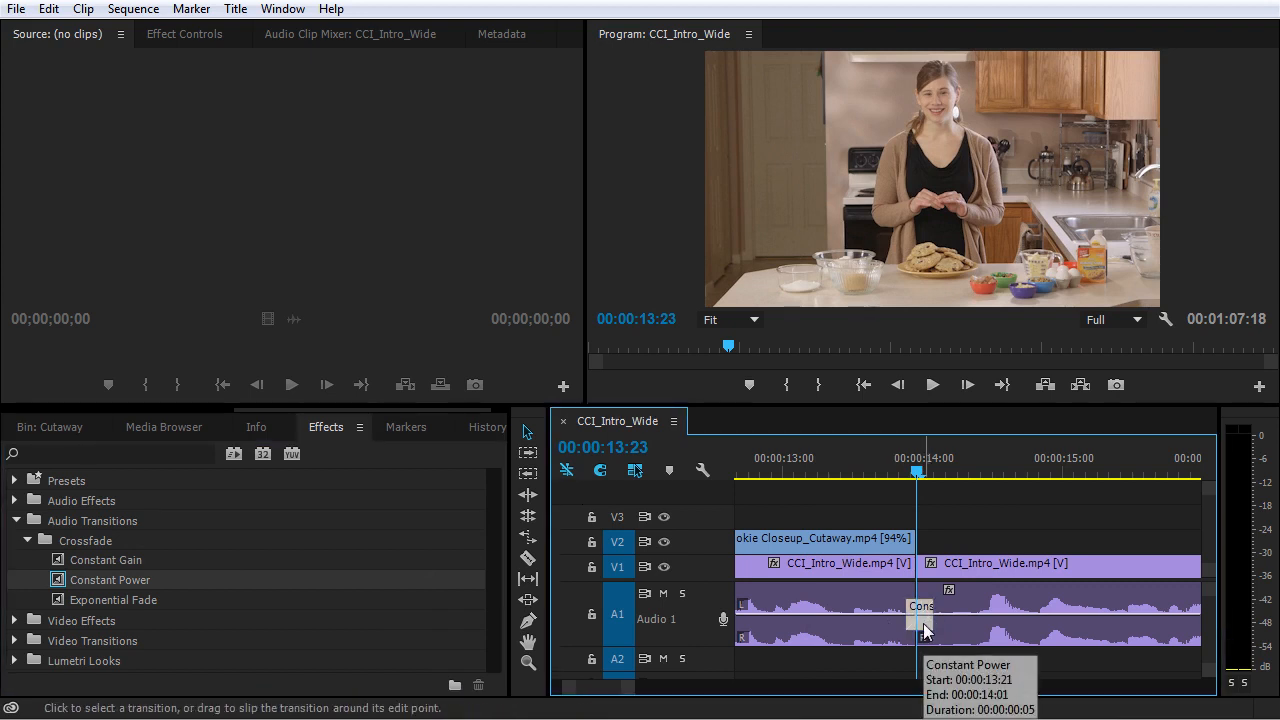
{"action": "key", "text": "ctrl+z"}
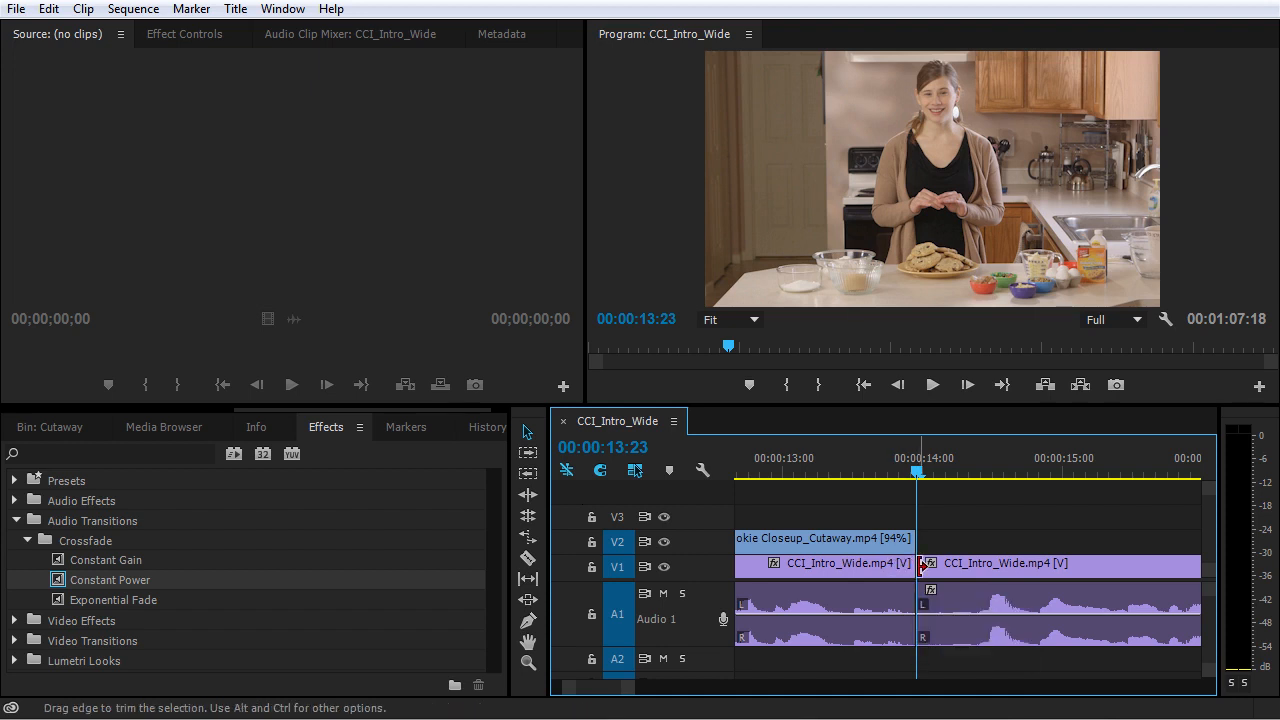
Apply the default audio transition to the A1 cut at 00:00:13:23 and play across it twice
{"action": "key", "text": "ctrl+shift+d"}
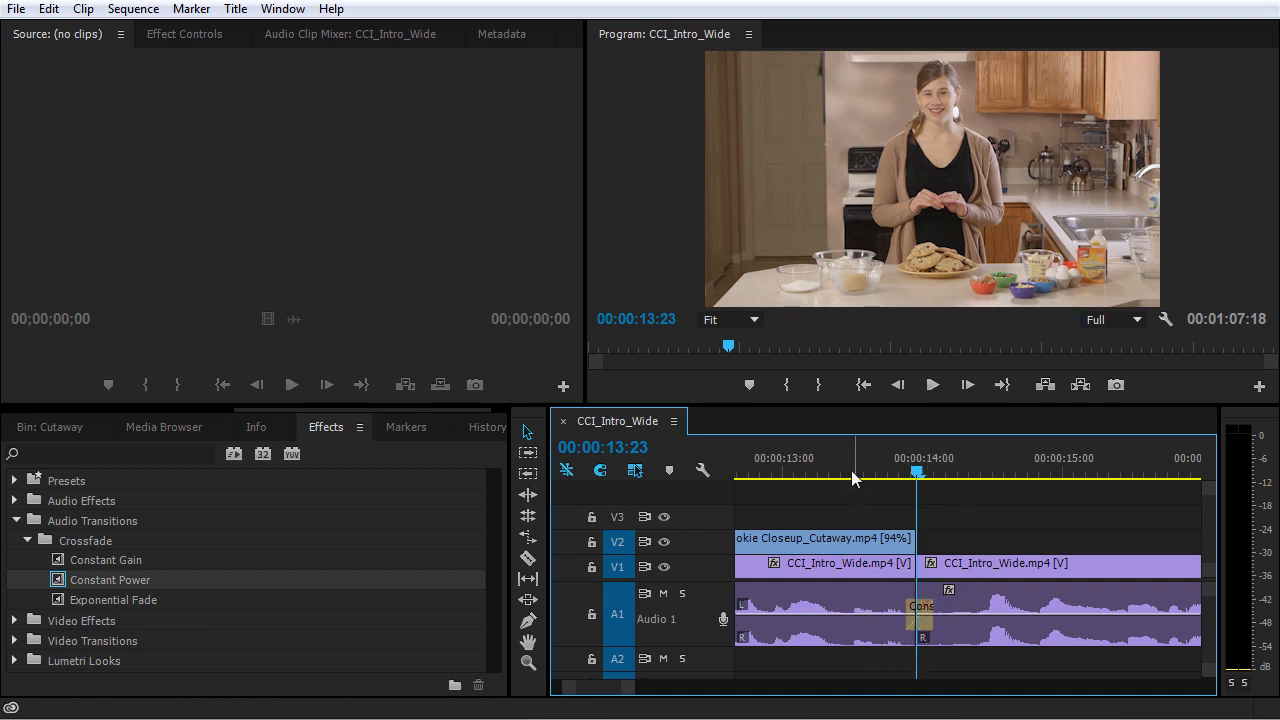
{"action": "left_click", "coordinate": [814, 460]}
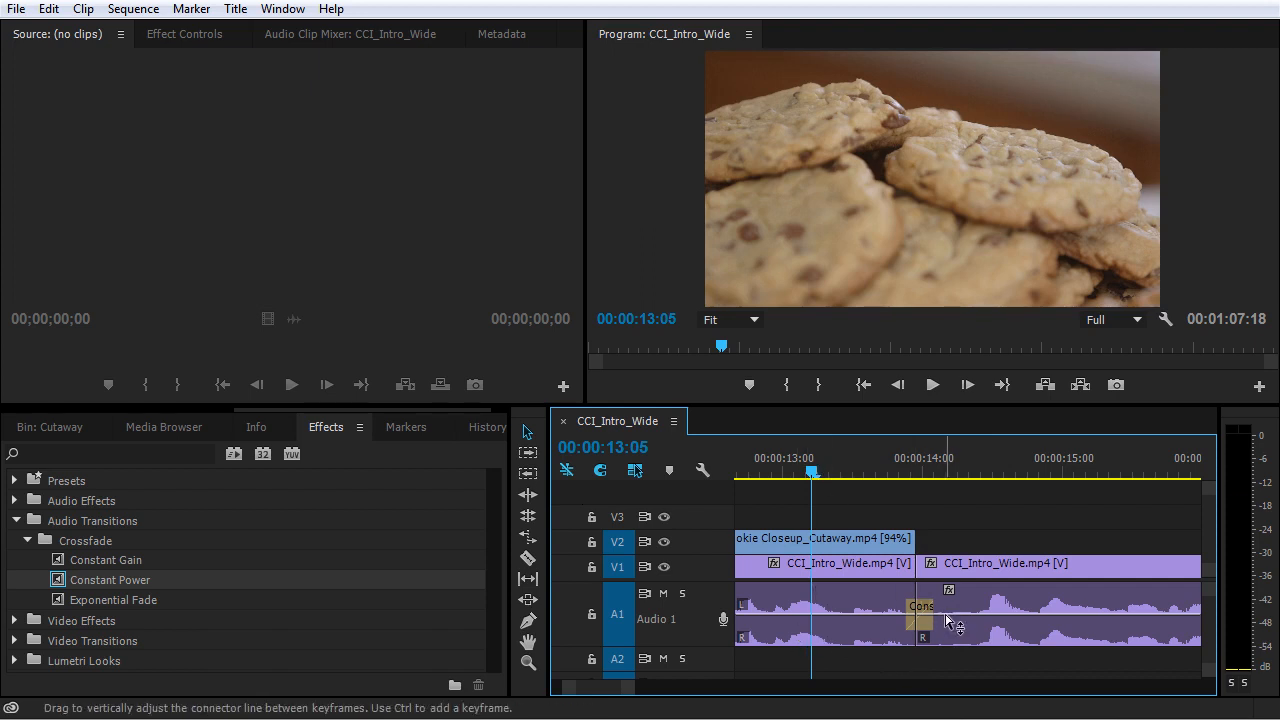
{"action": "key", "text": "space"}
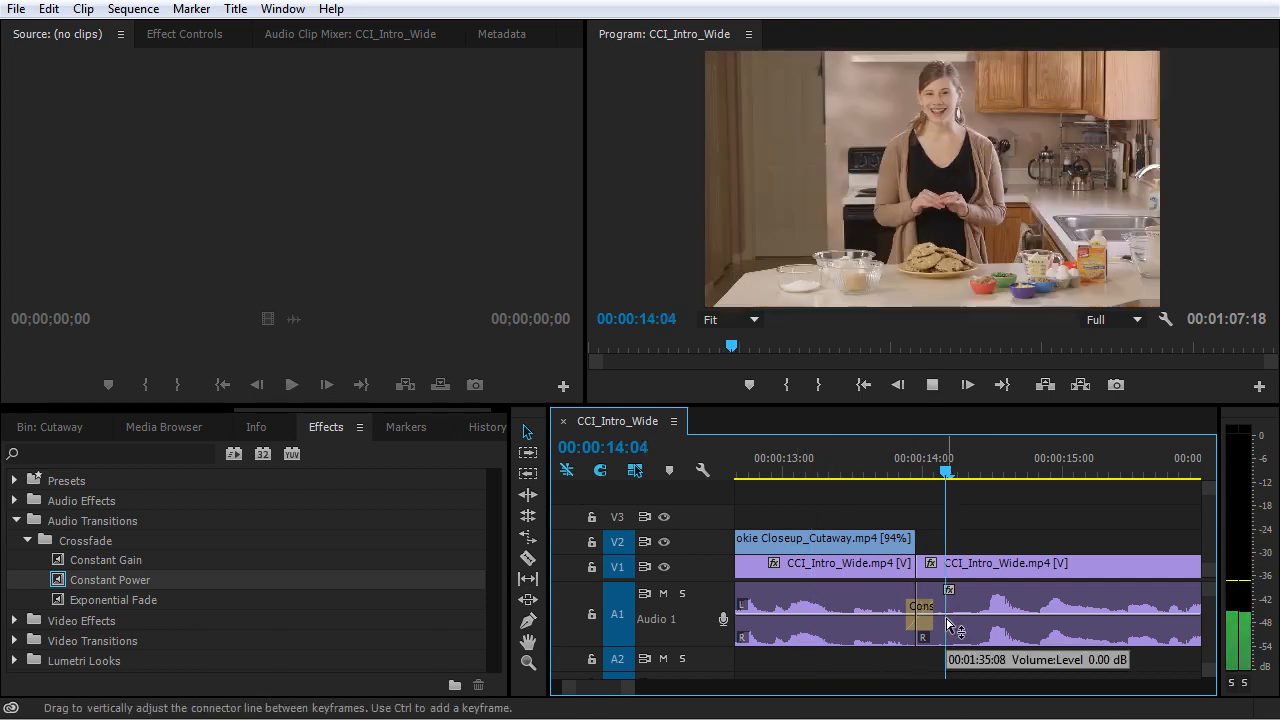
{"action": "key", "text": "space"}
{"action": "left_click", "coordinate": [824, 460]}
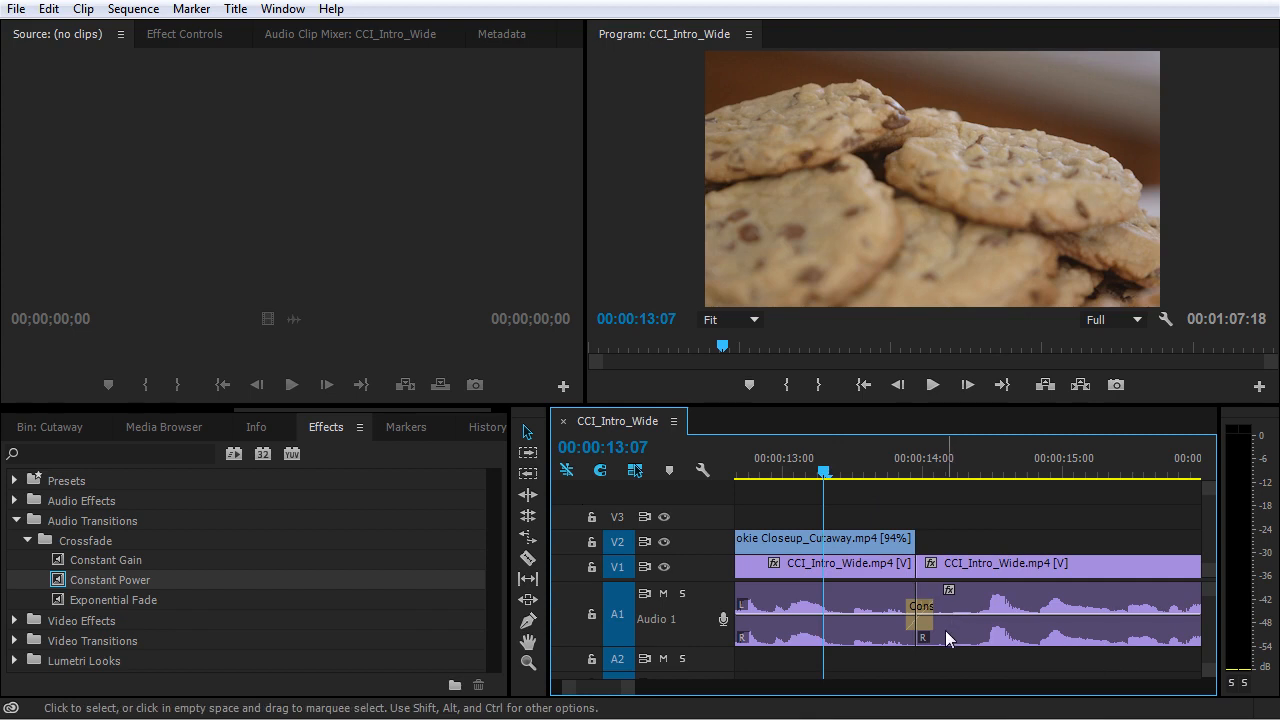
{"action": "key", "text": "space"}
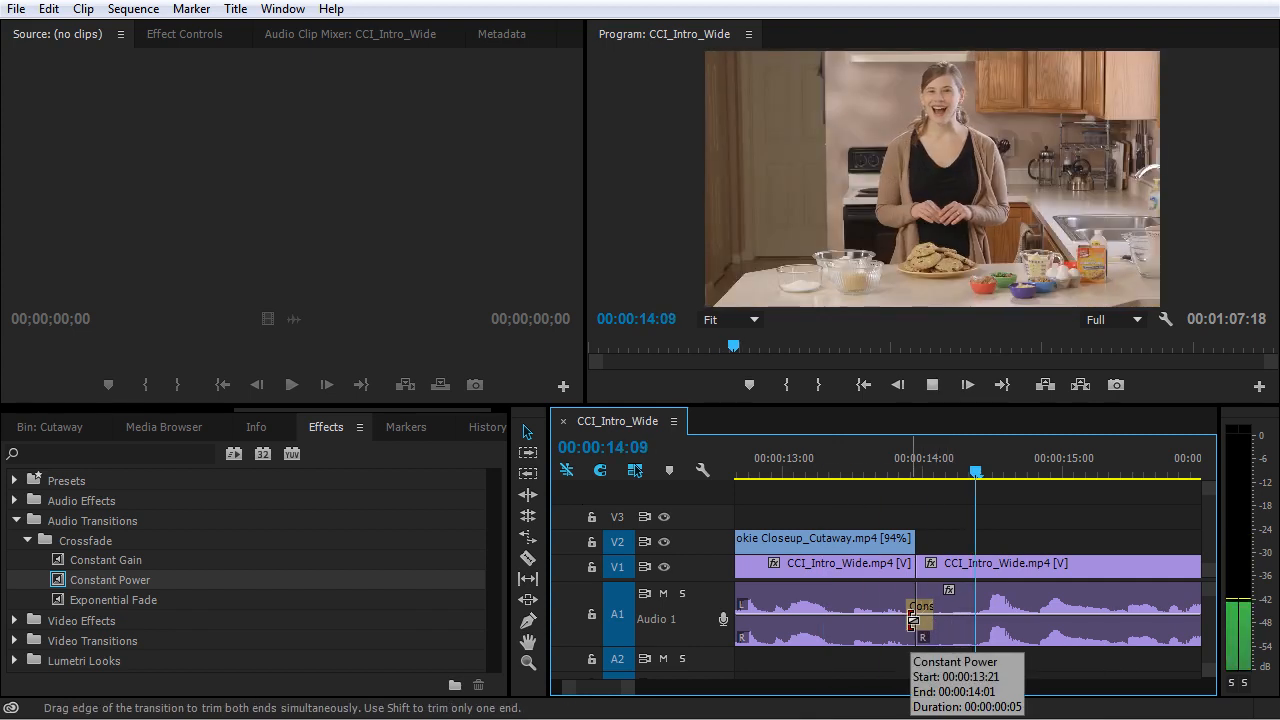
{"action": "key", "text": "space"}
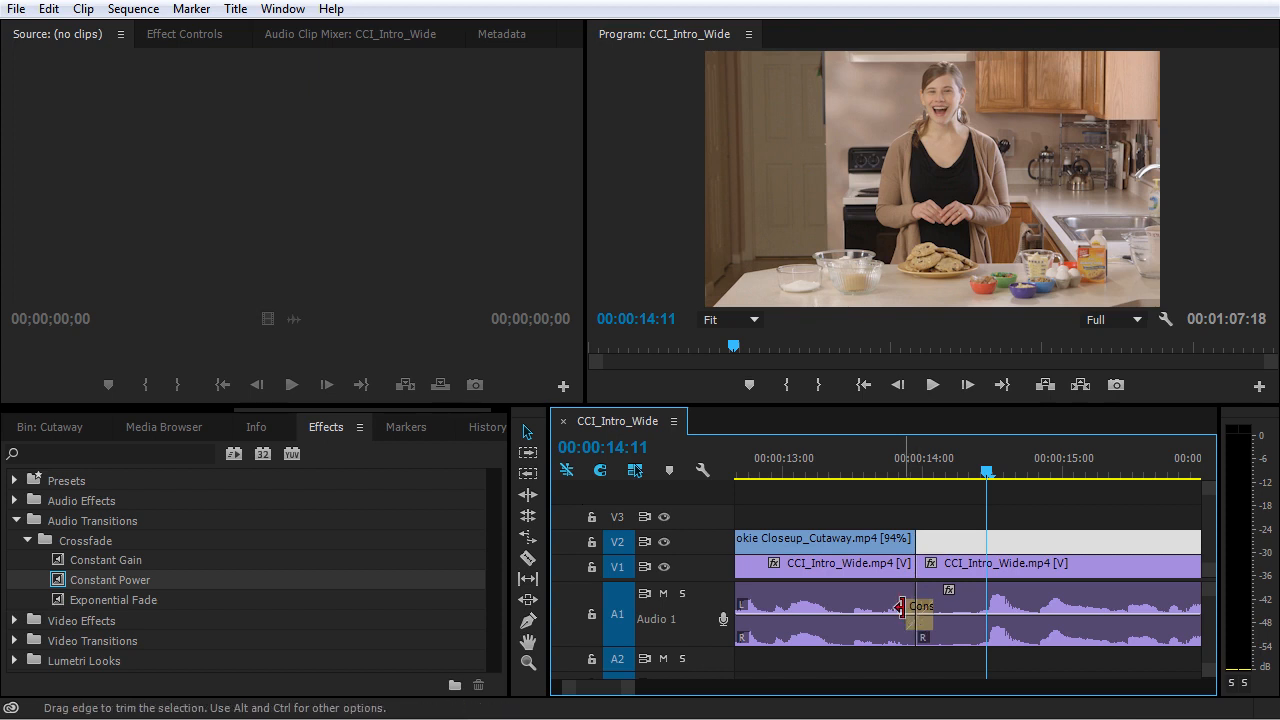
Lengthen the Constant Power crossfade on the A1 cut by extending its start edge earlier, and play across it
{"action": "left_click_drag", "start_coordinate": [910, 607], "coordinate": [883, 610]}
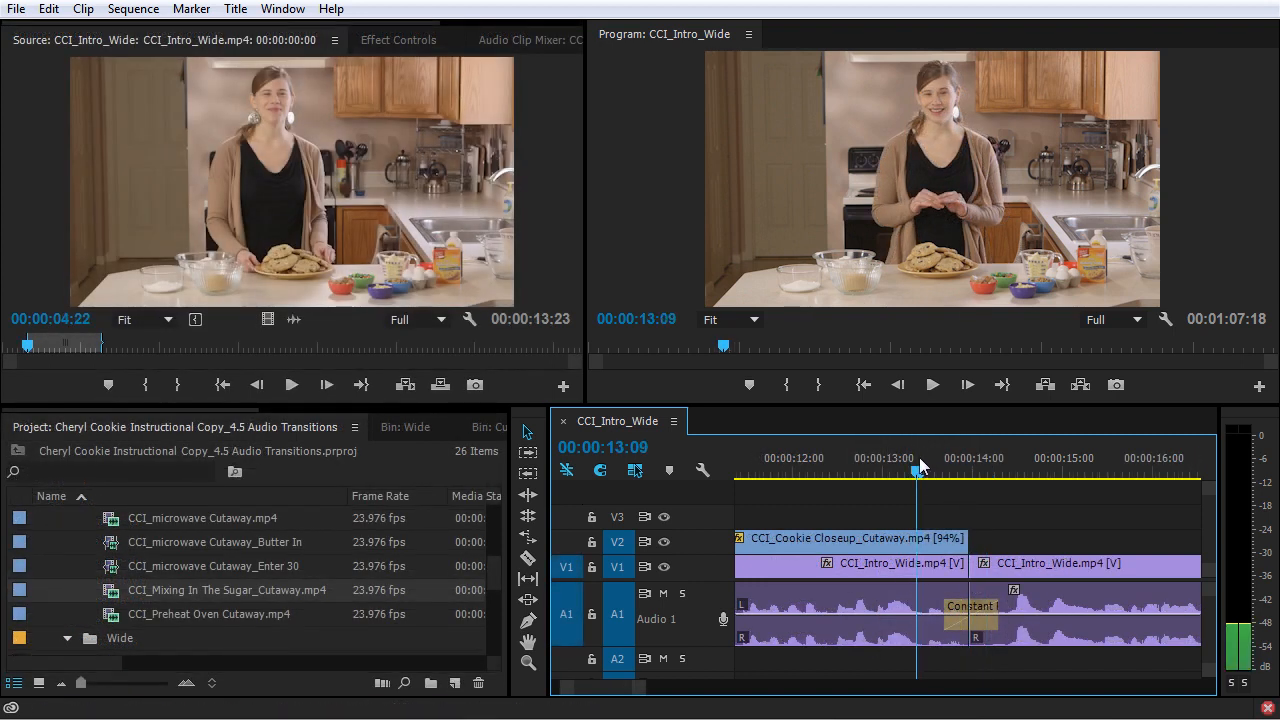
{"action": "left_click_drag", "start_coordinate": [920, 459], "coordinate": [905, 458]}
{"action": "key", "text": "space"}
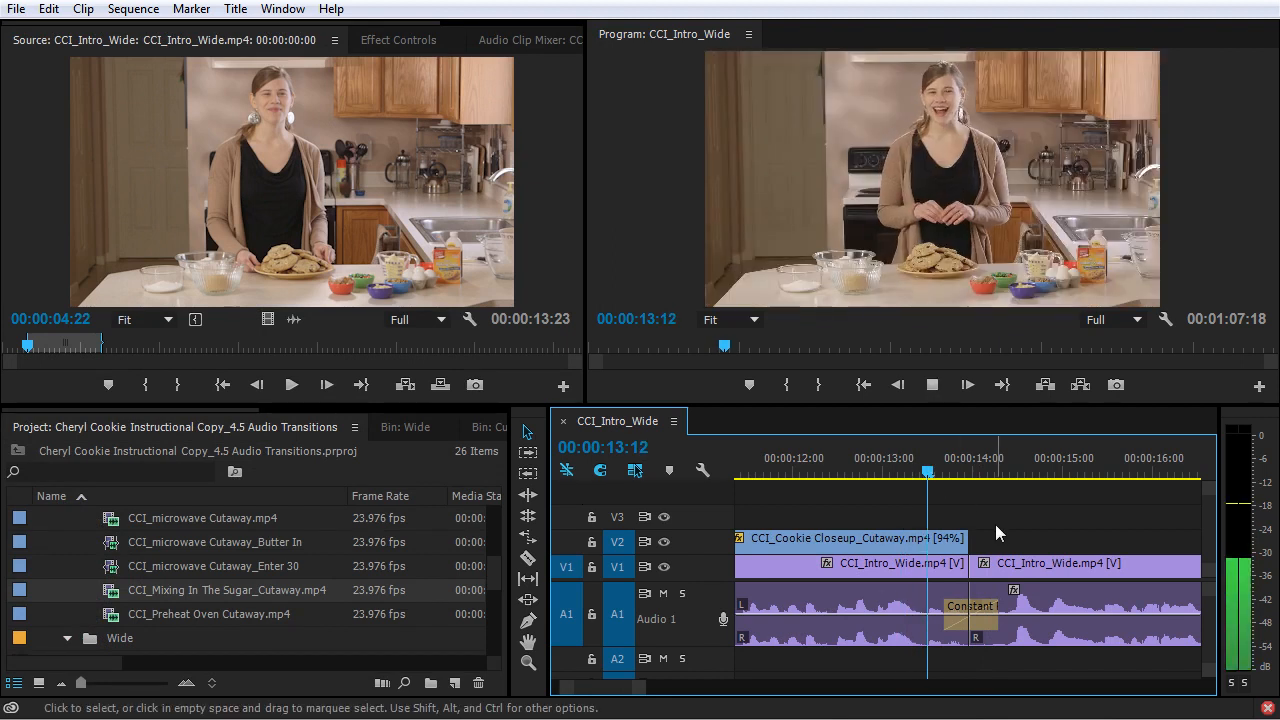
{"action": "key", "text": "space"}
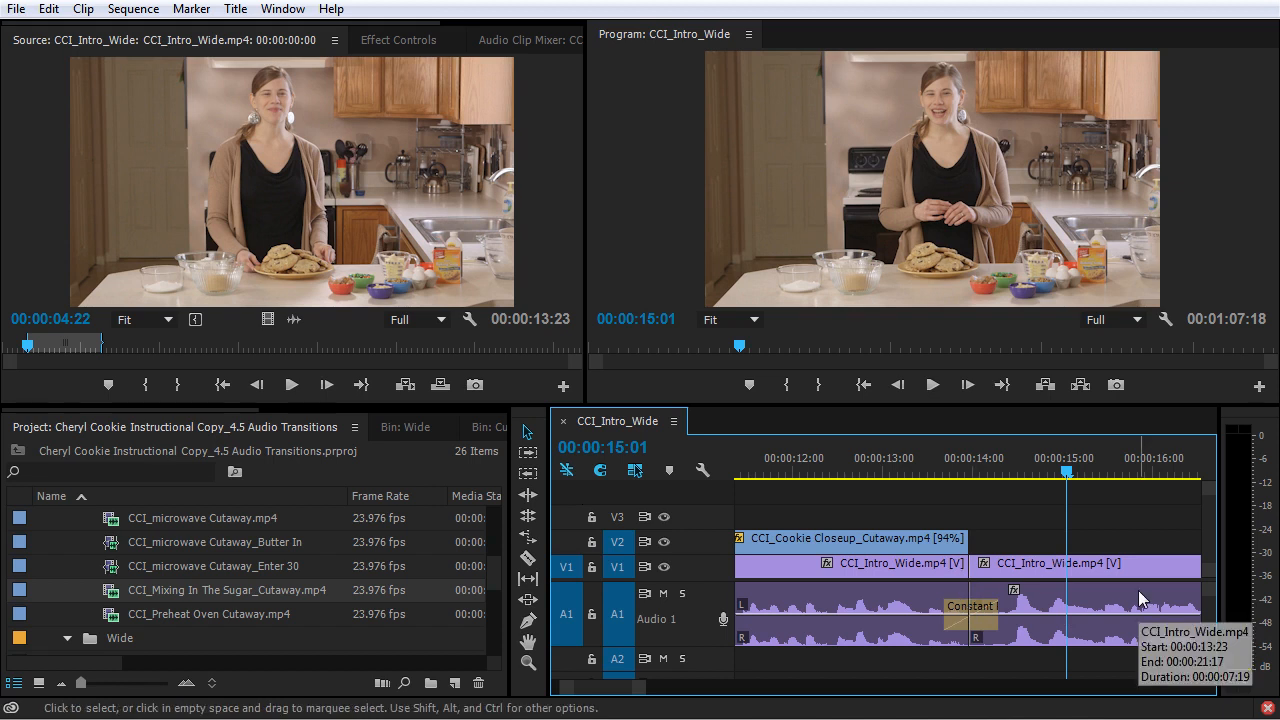
{"action": "double_click", "coordinate": [919, 570]}
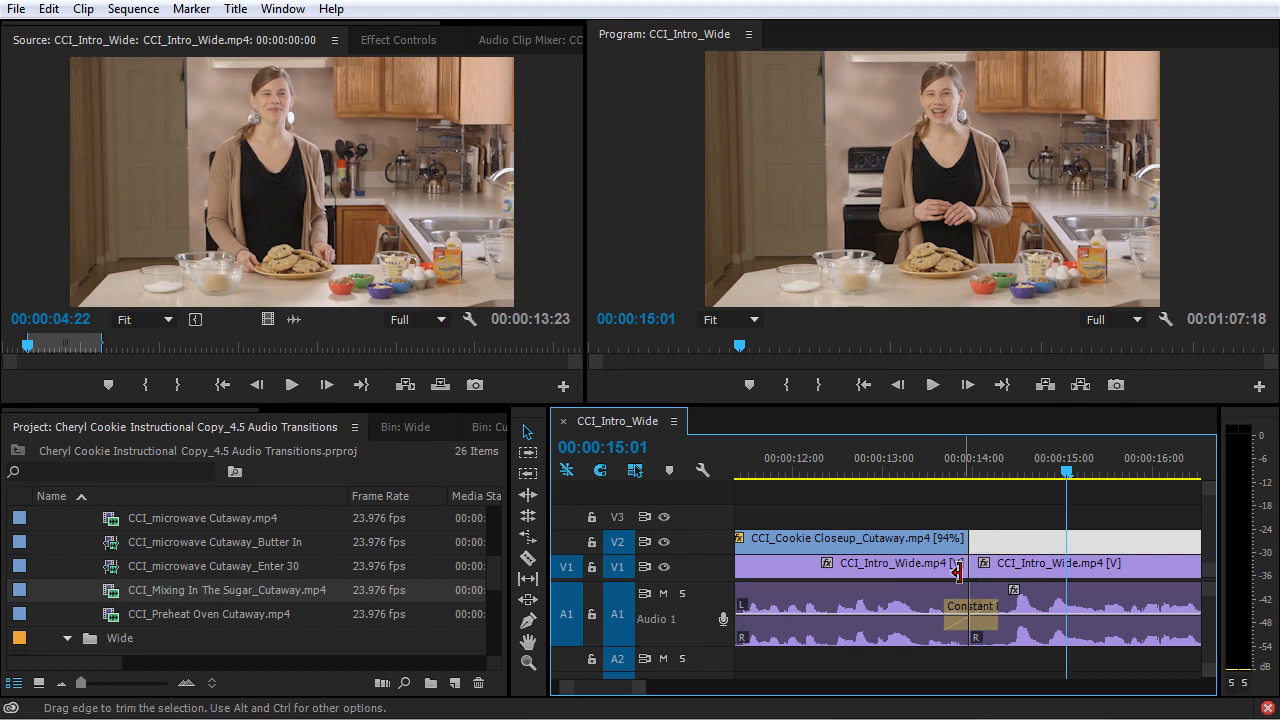
{"action": "left_click", "coordinate": [955, 612]}
{"action": "left_click", "coordinate": [1027, 567]}
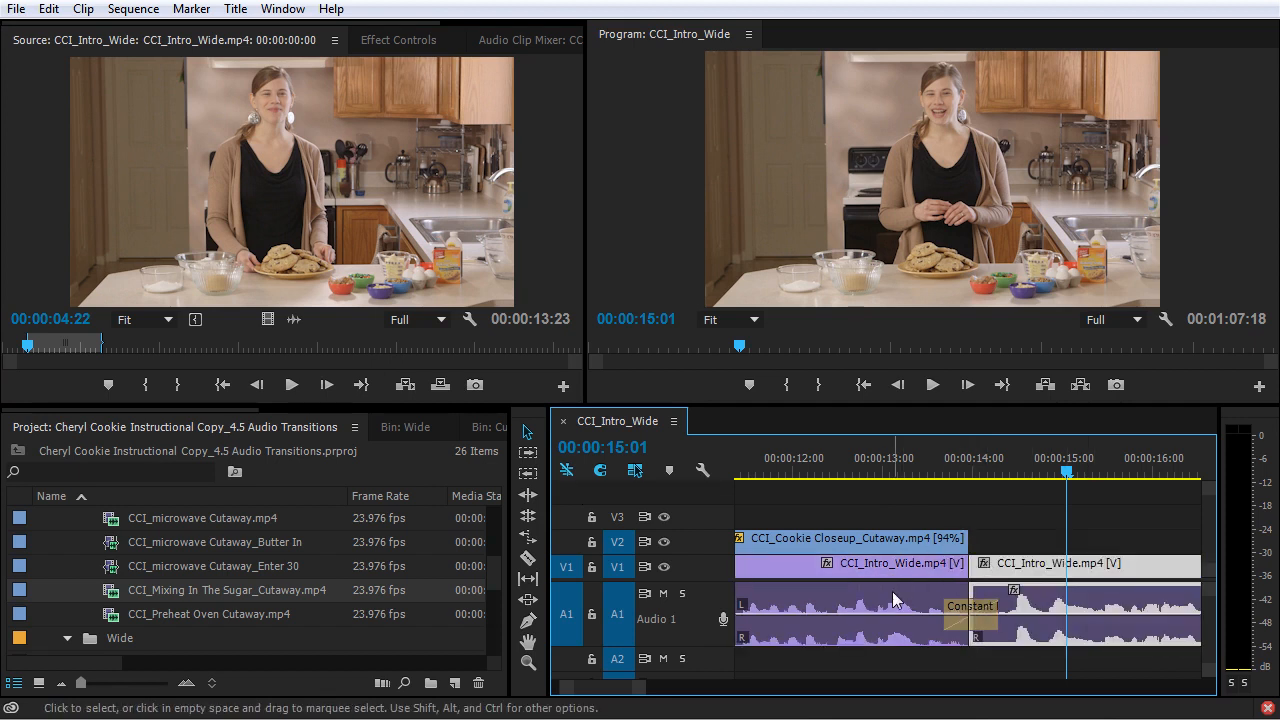
{"action": "left_click", "coordinate": [950, 575]}
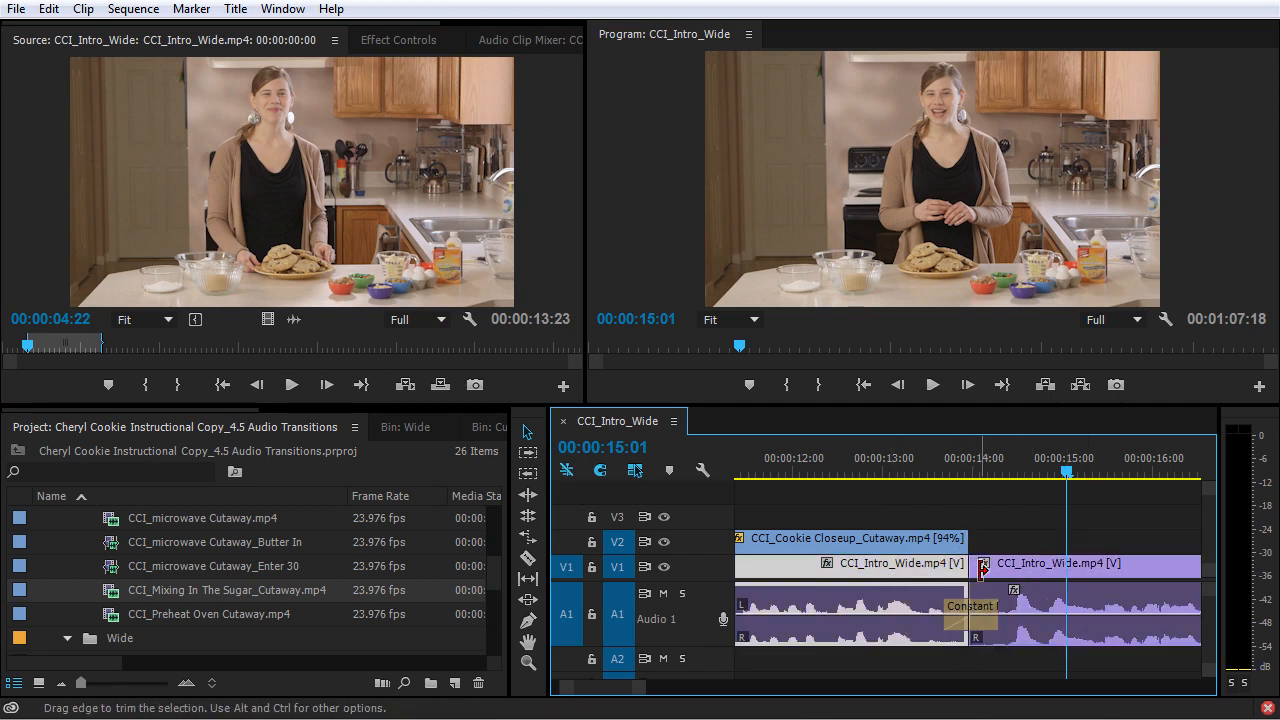
{"action": "left_click", "coordinate": [1065, 566]}
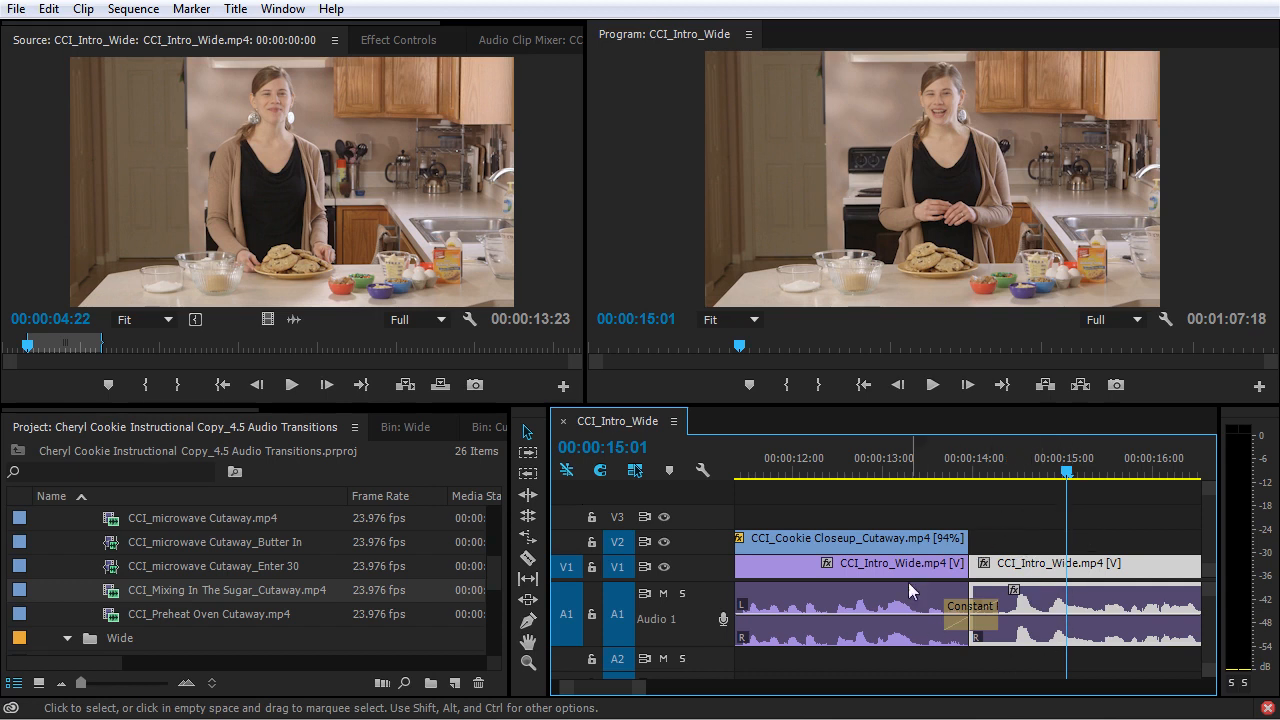
{"action": "left_click", "coordinate": [1032, 529]}
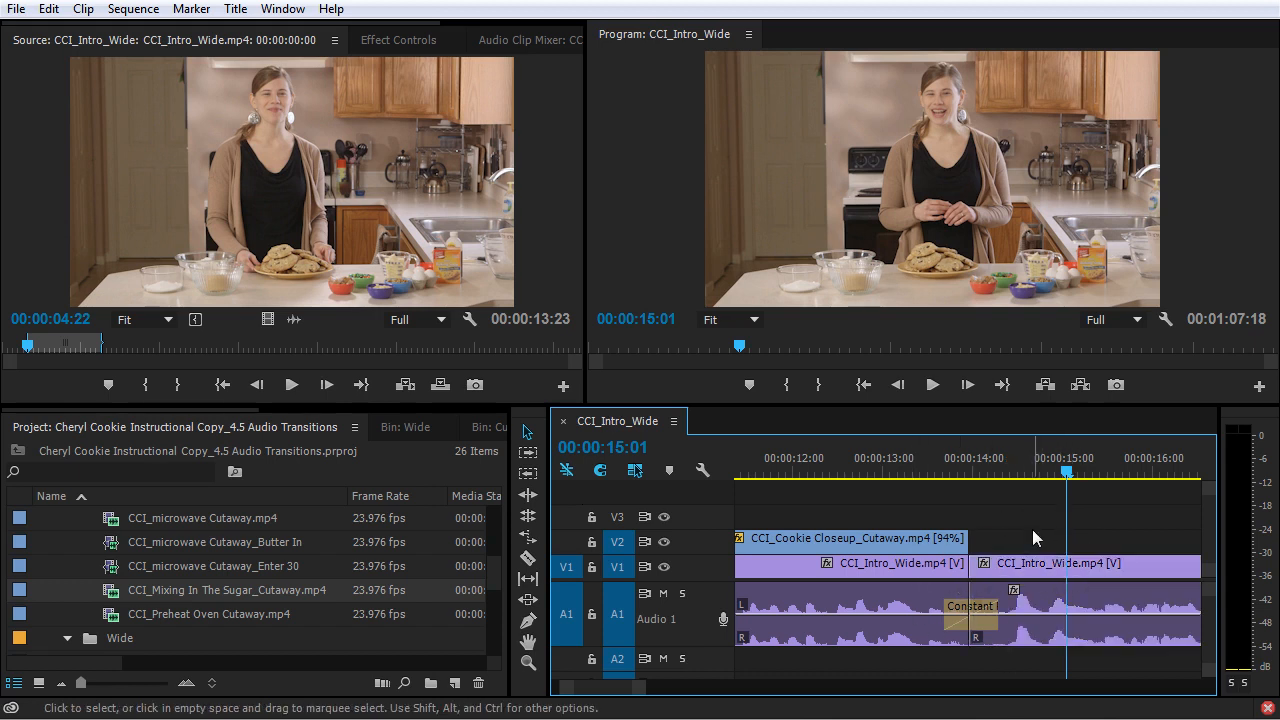
Play the sequence from its start and delete the crossfade at the beginning of the first A1 audio clip
{"action": "key", "text": "Home"}
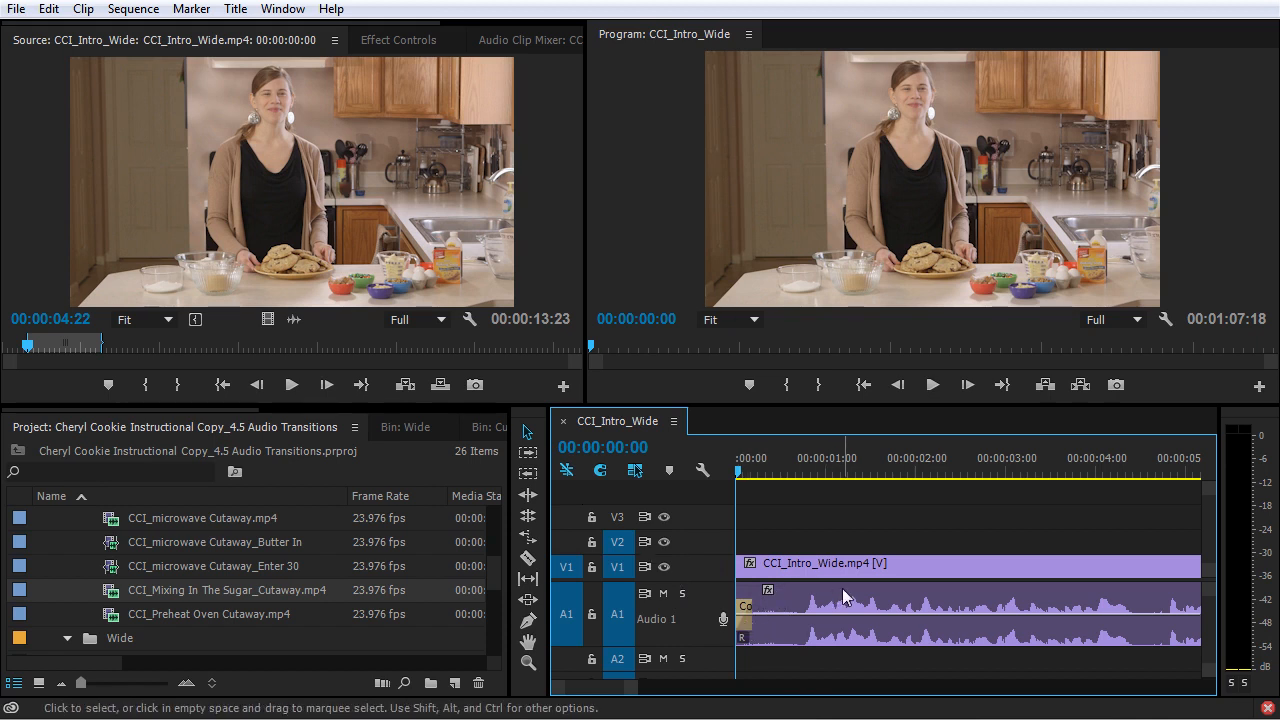
{"action": "key", "text": "space"}
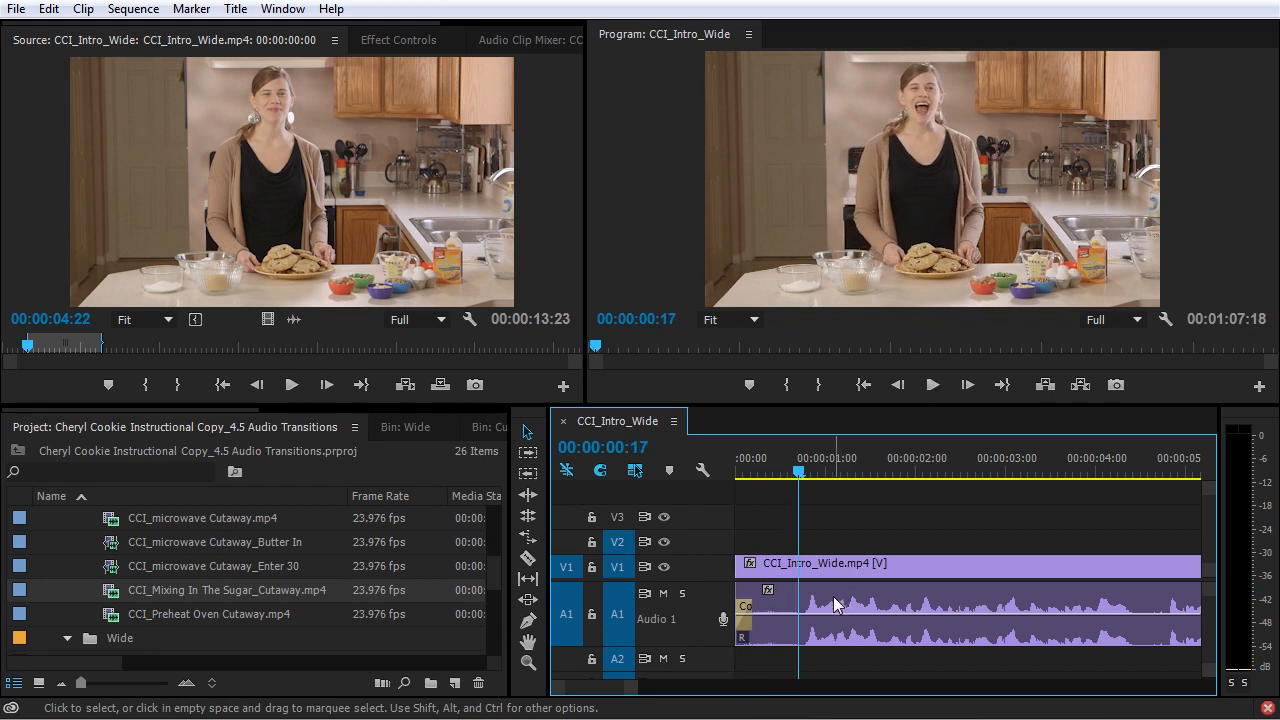
{"action": "left_click_drag", "start_coordinate": [750, 470], "coordinate": [720, 491]}
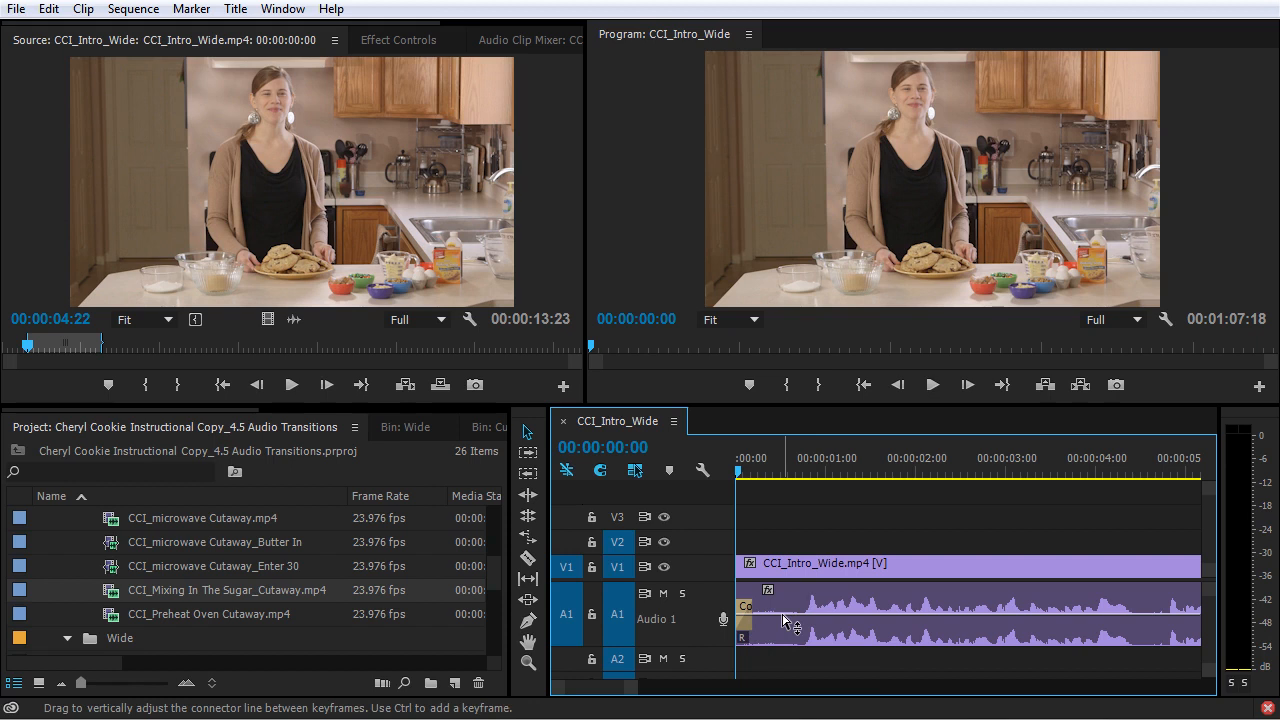
{"action": "key", "text": "Delete"}
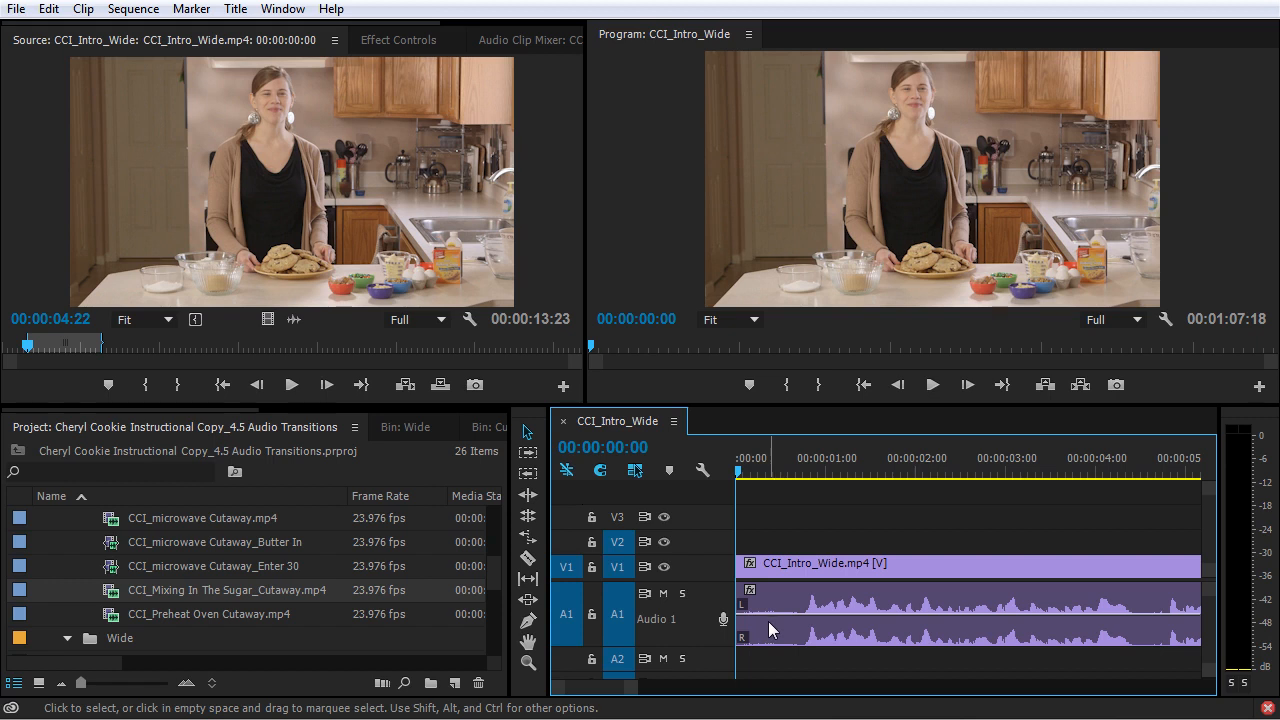
Increase the height of the A1 audio track so its waveform and volume line are easy to edit
{"action": "scroll", "coordinate": [673, 610], "scroll_direction": "up", "scroll_amount": 3}
{"action": "scroll", "coordinate": [679, 613], "scroll_direction": "down", "scroll_amount": 2}
{"action": "scroll", "coordinate": [679, 613], "scroll_direction": "up", "scroll_amount": 2}
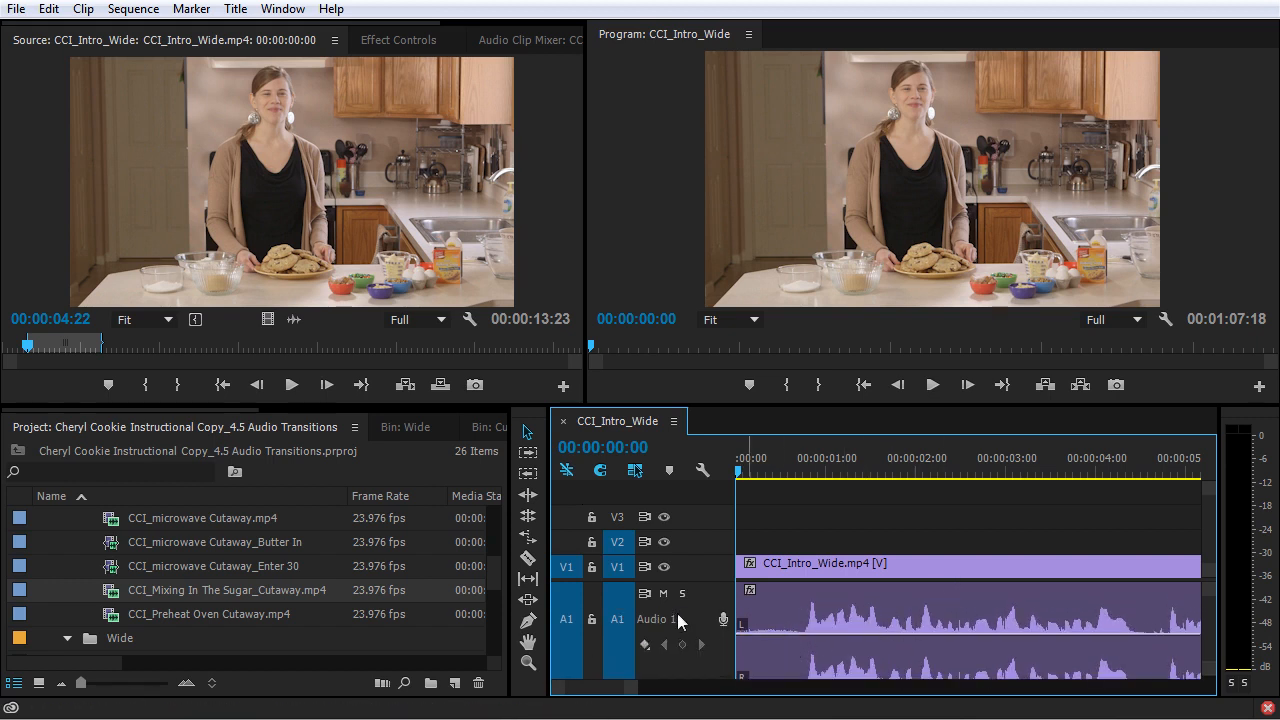
{"action": "scroll", "coordinate": [683, 614], "scroll_direction": "down", "scroll_amount": 3}
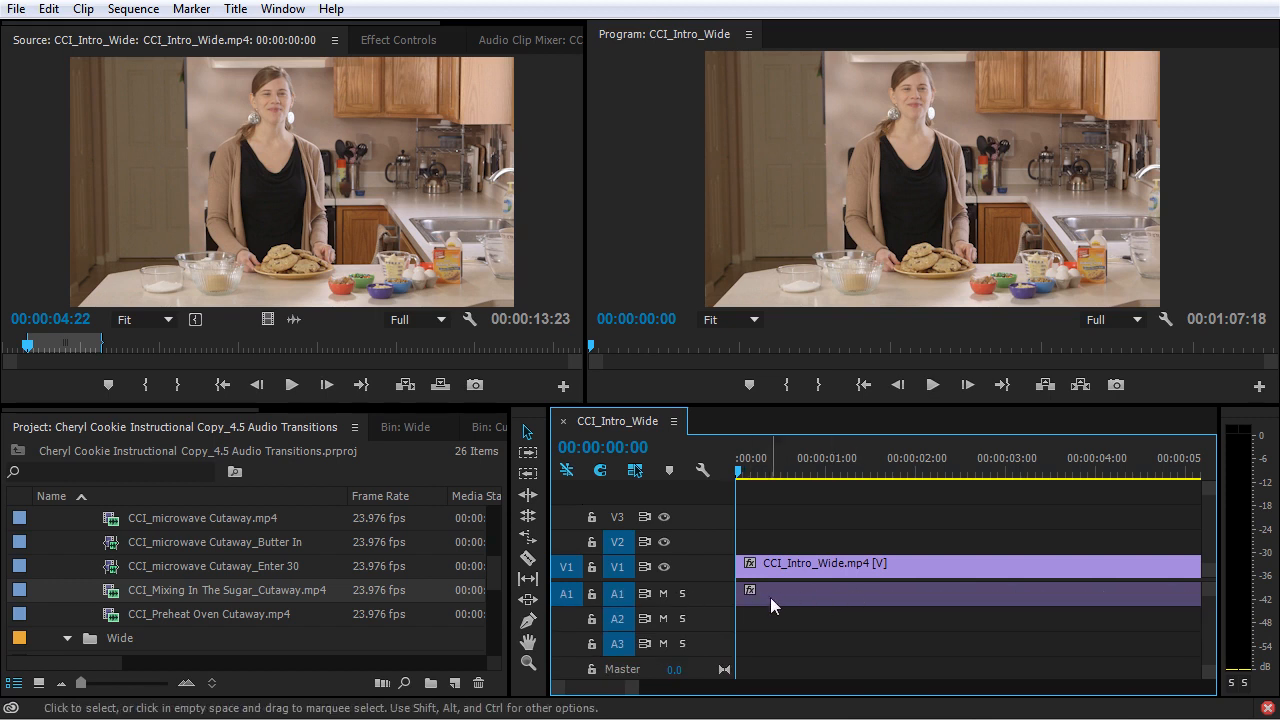
{"action": "scroll", "coordinate": [669, 593], "scroll_direction": "up", "scroll_amount": 3}
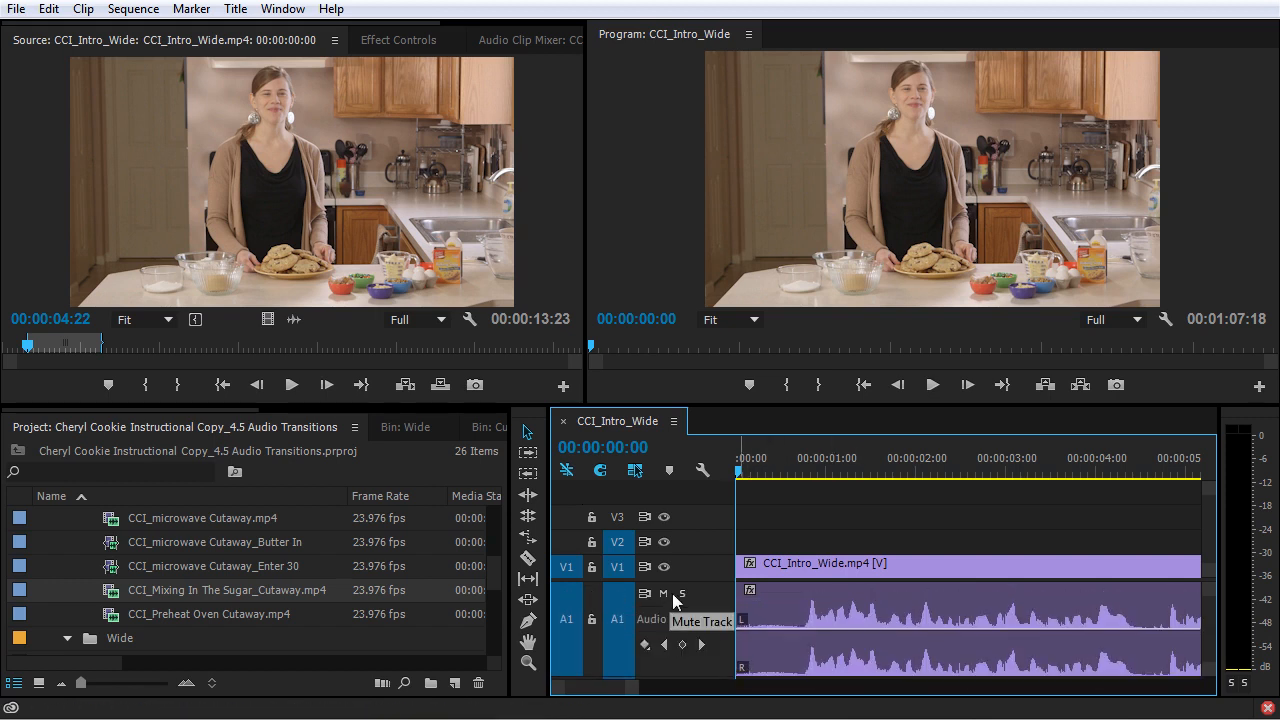
{"action": "scroll", "coordinate": [672, 593], "scroll_direction": "down", "scroll_amount": 2}
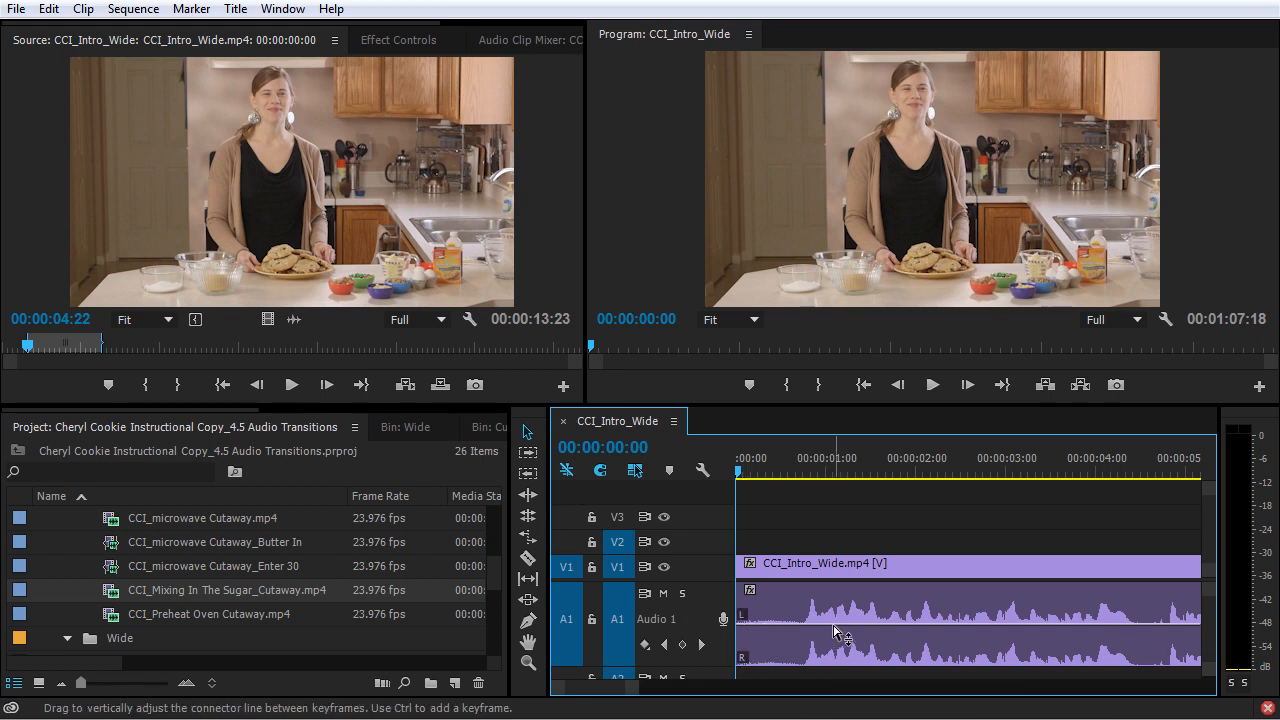
Try lowering the overall volume line of the first A1 clip to about -5.64 dB, and undo it
{"action": "mouse_move", "coordinate": [835, 630]}
{"action": "left_click", "coordinate": [810, 627]}
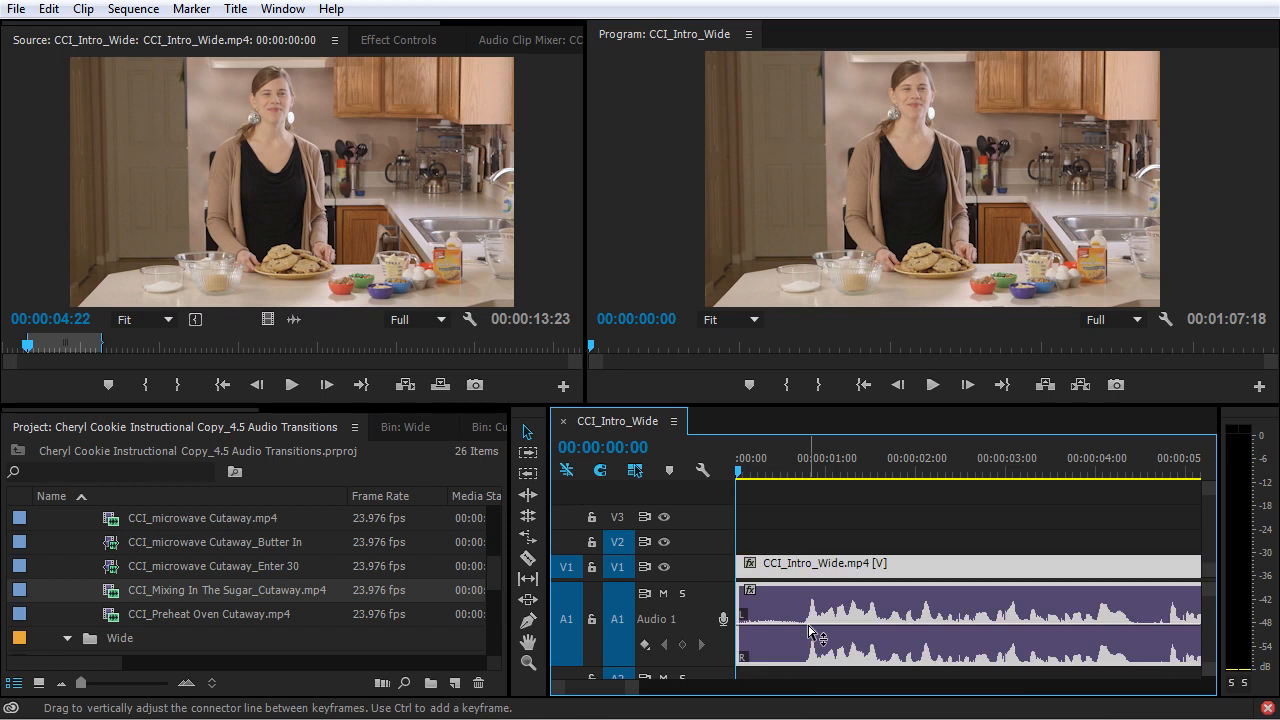
{"action": "left_click_drag", "start_coordinate": [810, 617], "coordinate": [810, 642]}
{"action": "mouse_move", "coordinate": [809, 648]}
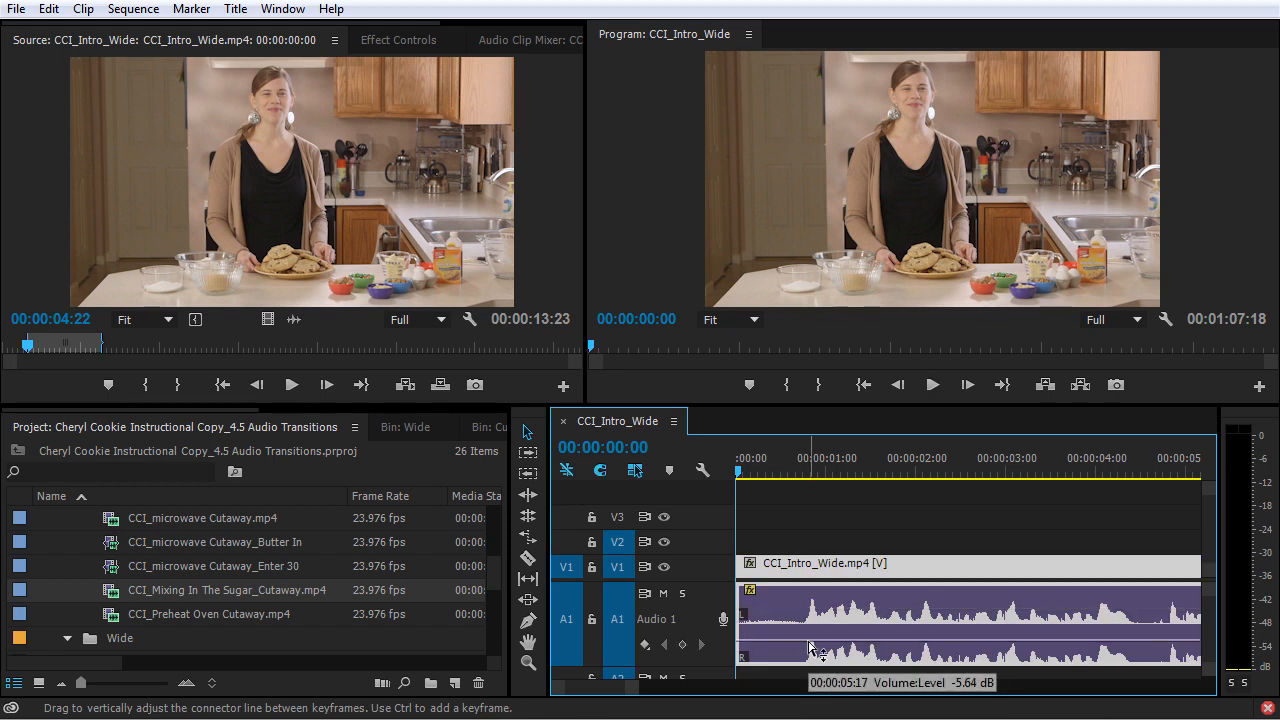
{"action": "key", "text": "ctrl+z"}
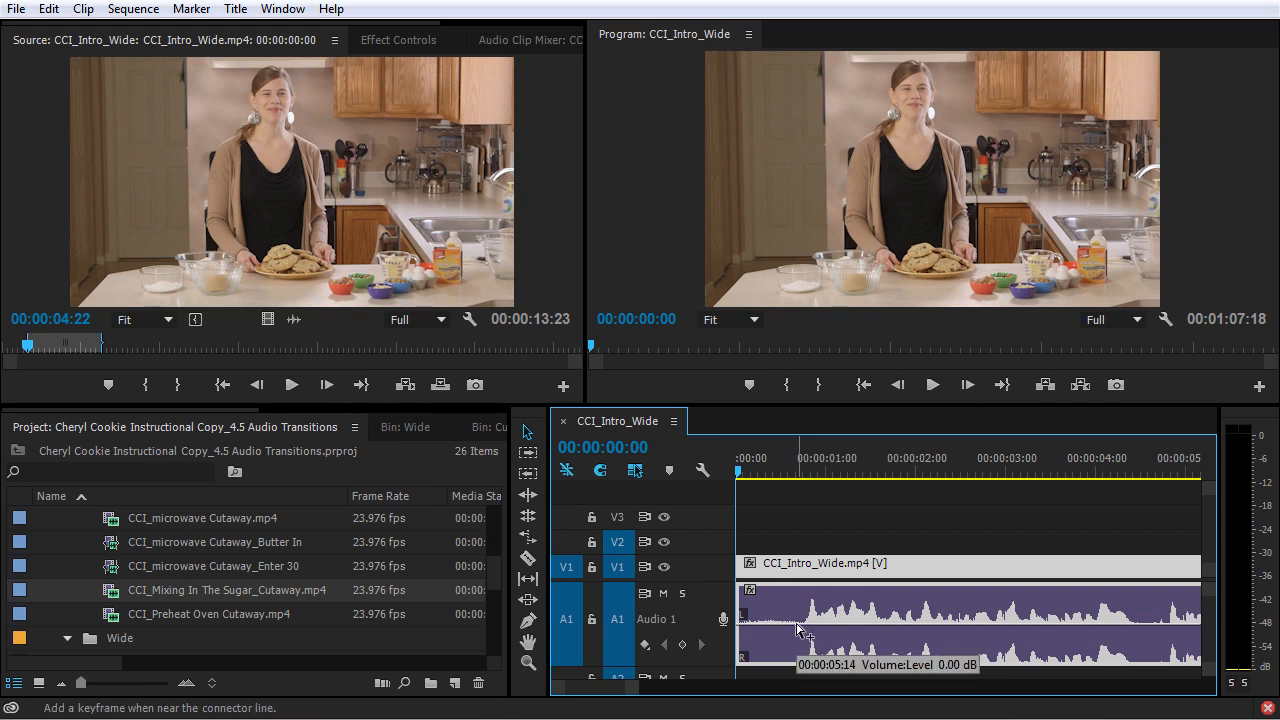
Try a fade-in made of two volume keyframes at the start of the first A1 clip, play it, and undo the keyframes
{"action": "left_click", "coordinate": [802, 626], "text": "ctrl"}
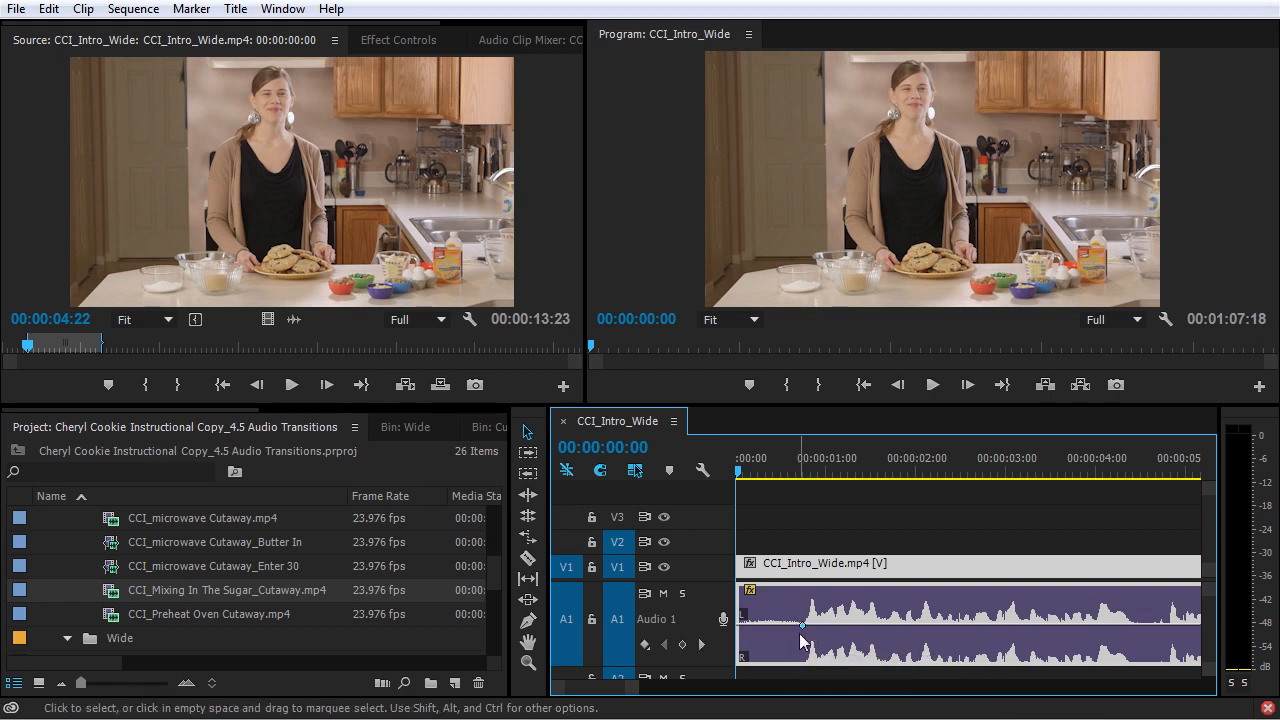
{"action": "left_click", "coordinate": [775, 625], "text": "ctrl"}
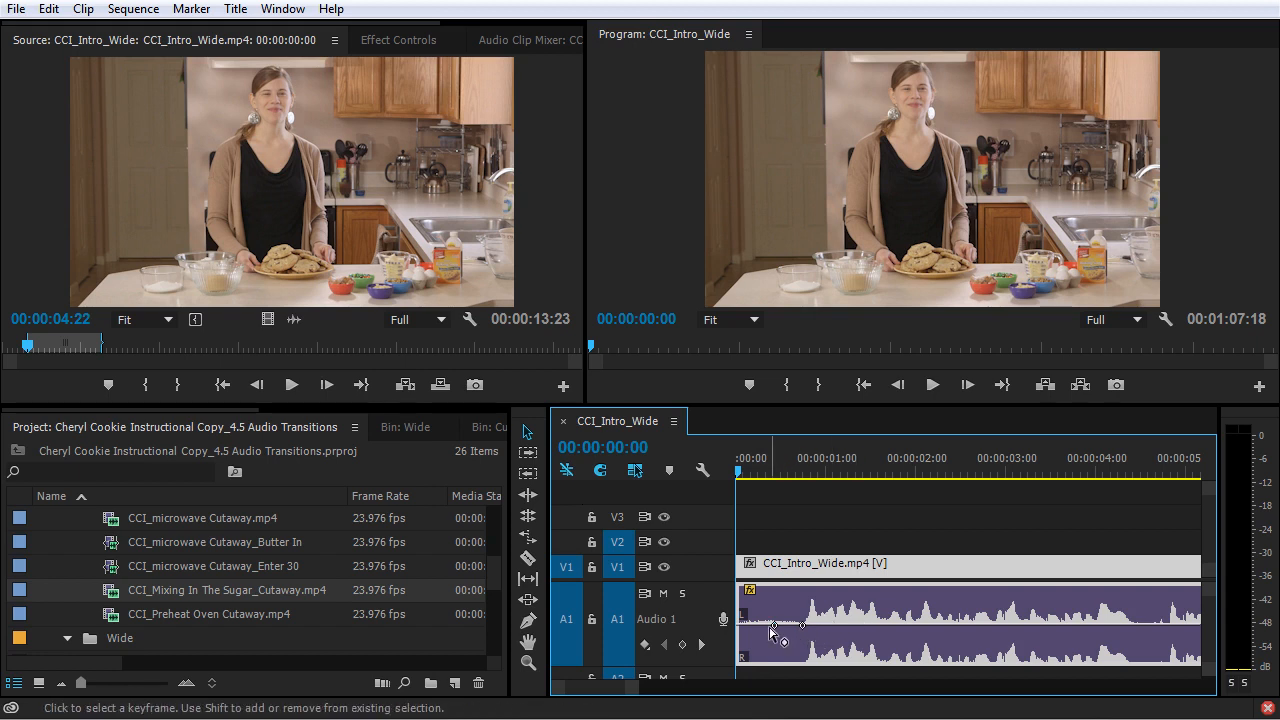
{"action": "left_click", "coordinate": [775, 627]}
{"action": "left_click_drag", "start_coordinate": [777, 633], "coordinate": [738, 662]}
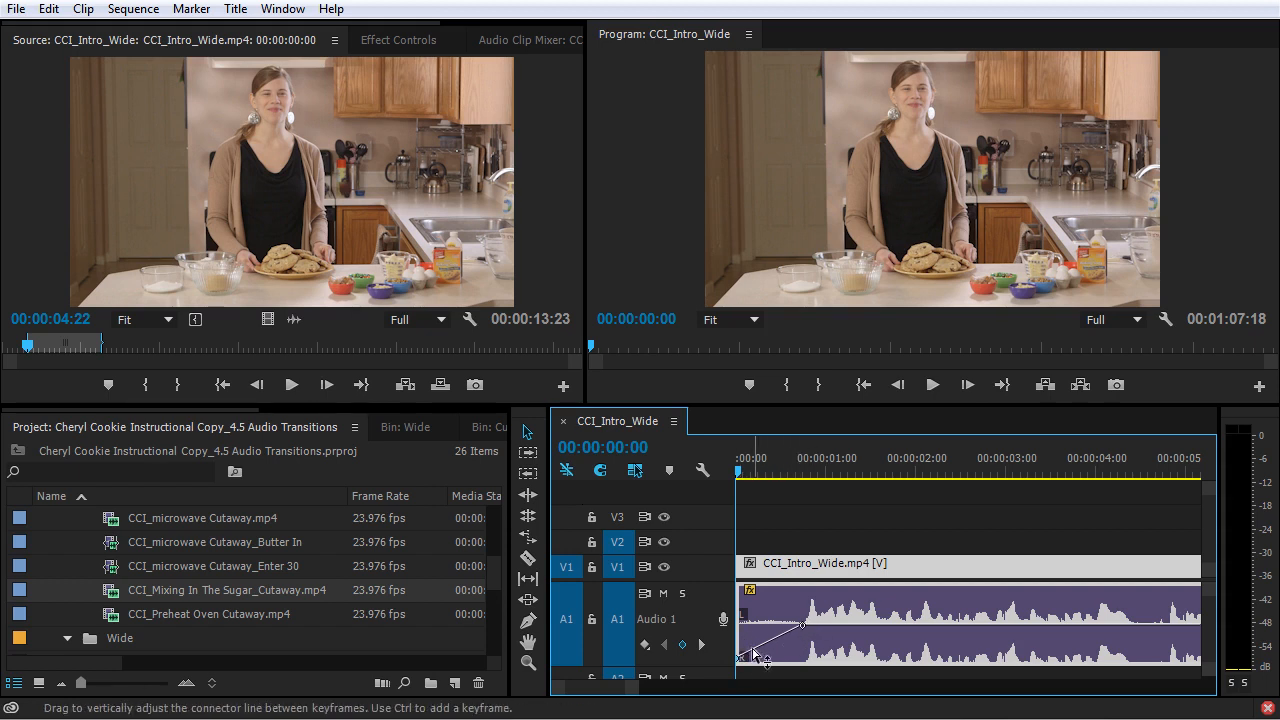
{"action": "mouse_move", "coordinate": [740, 662]}
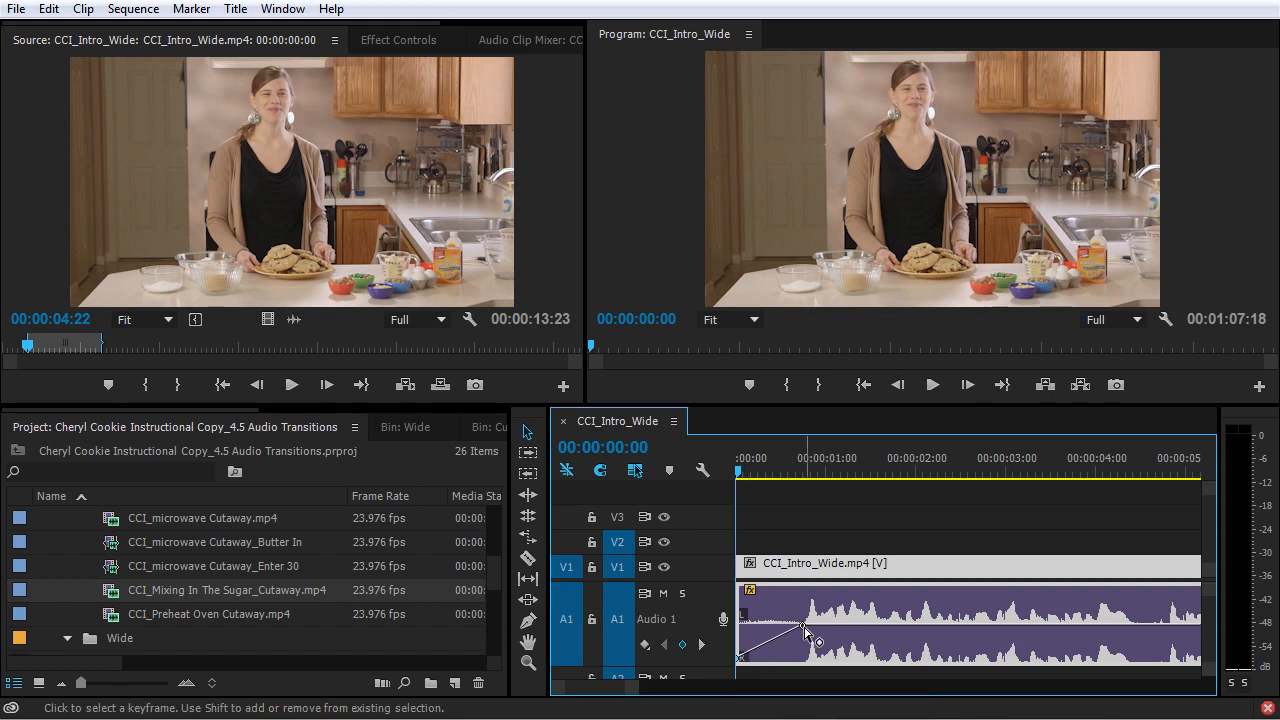
{"action": "mouse_move", "coordinate": [804, 627]}
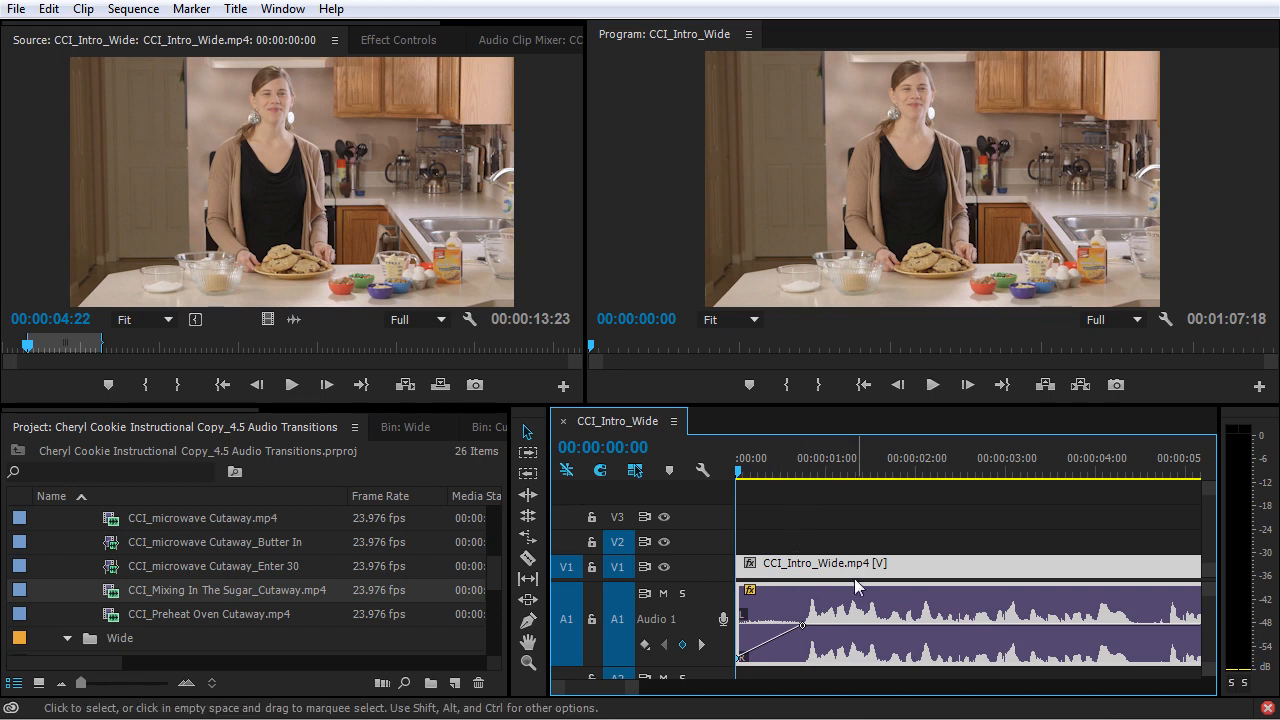
{"action": "key", "text": "space"}
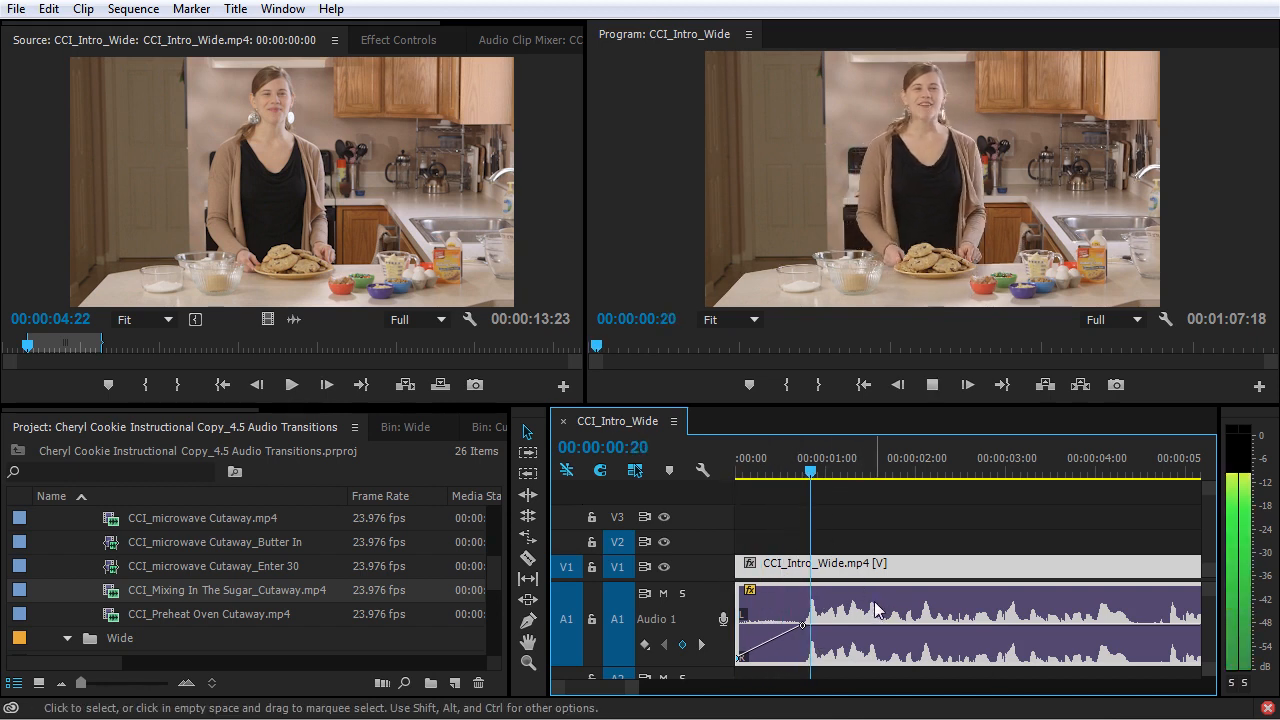
{"action": "key", "text": "space"}
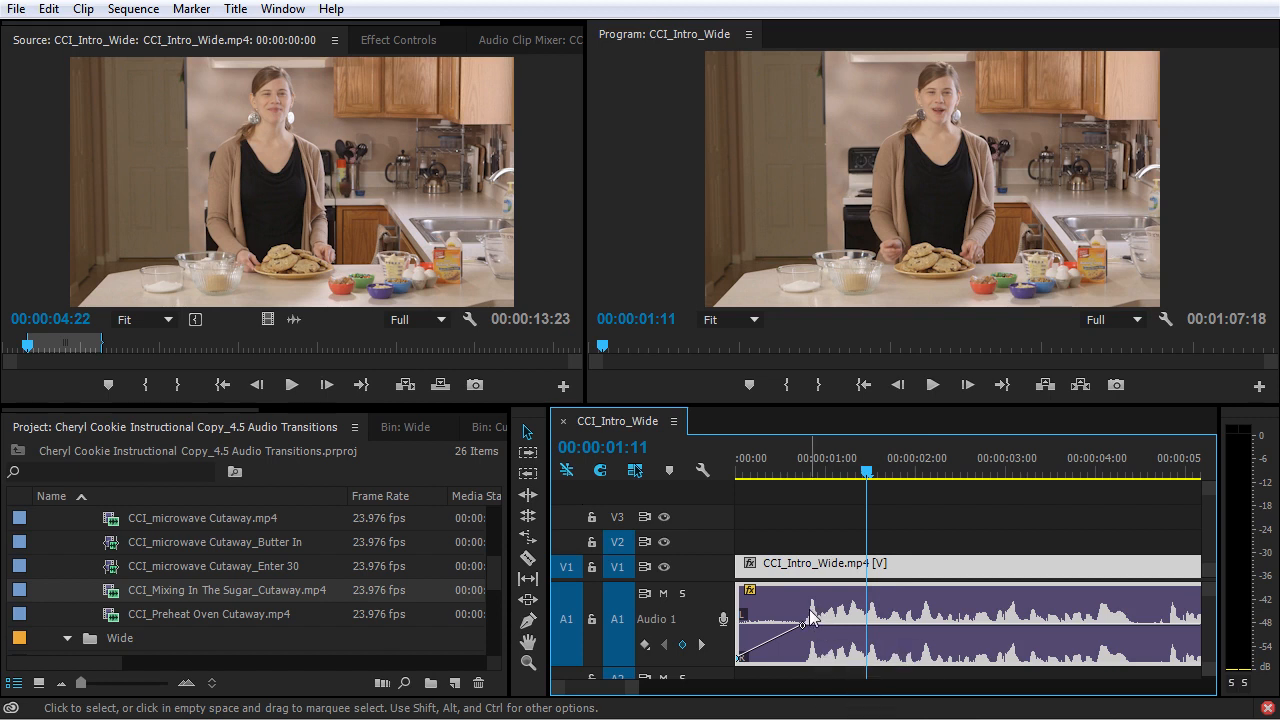
{"action": "key", "text": "ctrl+z"}
{"action": "key", "text": "ctrl+z"}
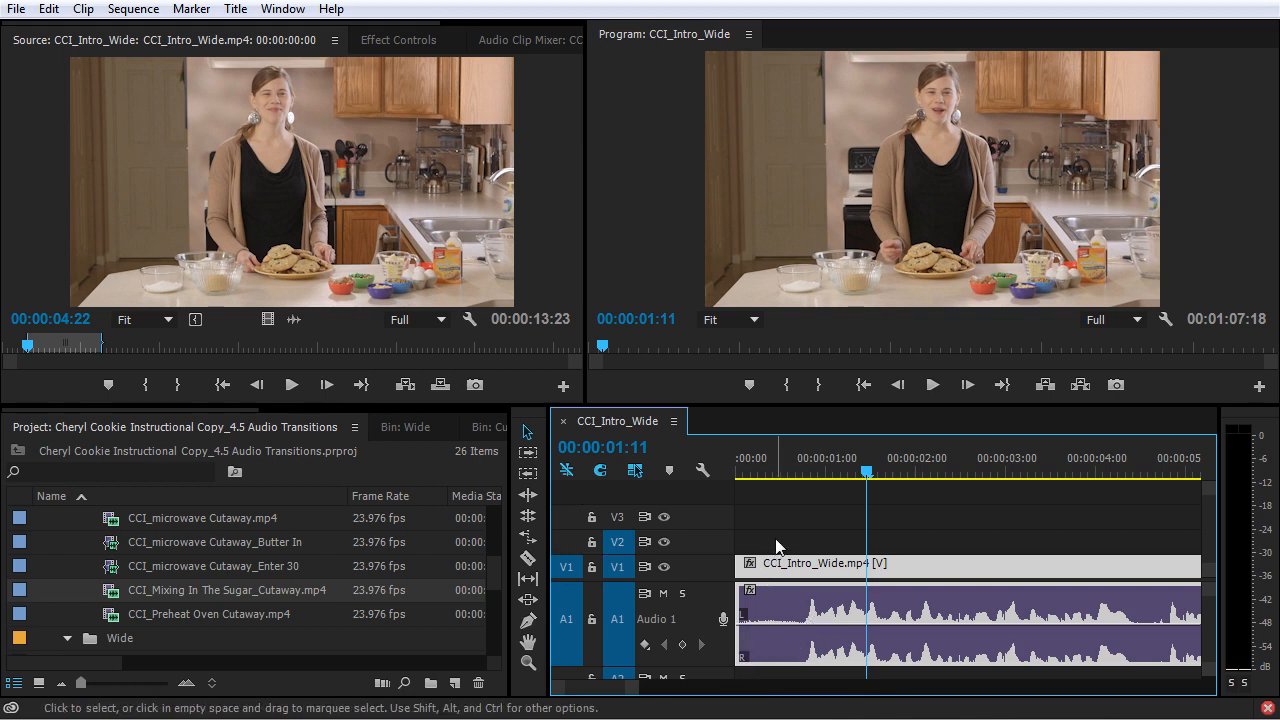
Apply the default audio transition at the start of the first A1 clip and lengthen it to just before the speech begins
{"action": "left_click_drag", "start_coordinate": [776, 463], "coordinate": [711, 479]}
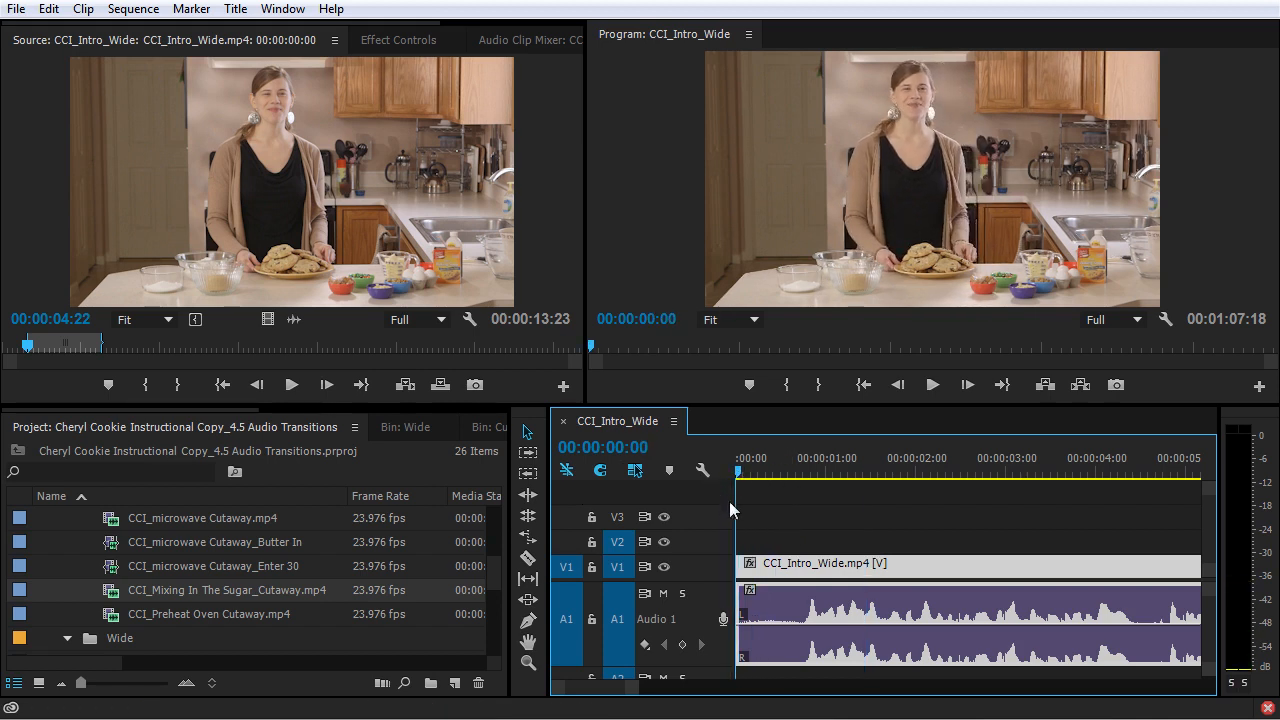
{"action": "key", "text": "ctrl+shift+d"}
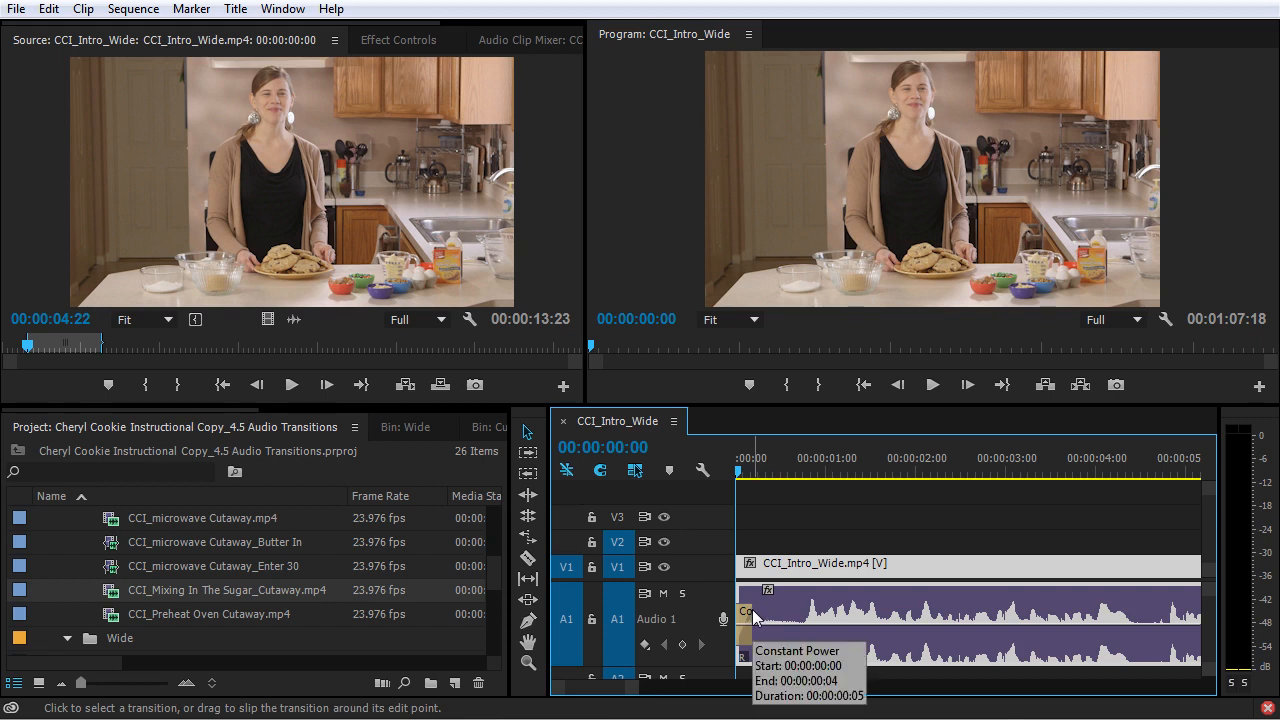
{"action": "key", "text": "equal"}
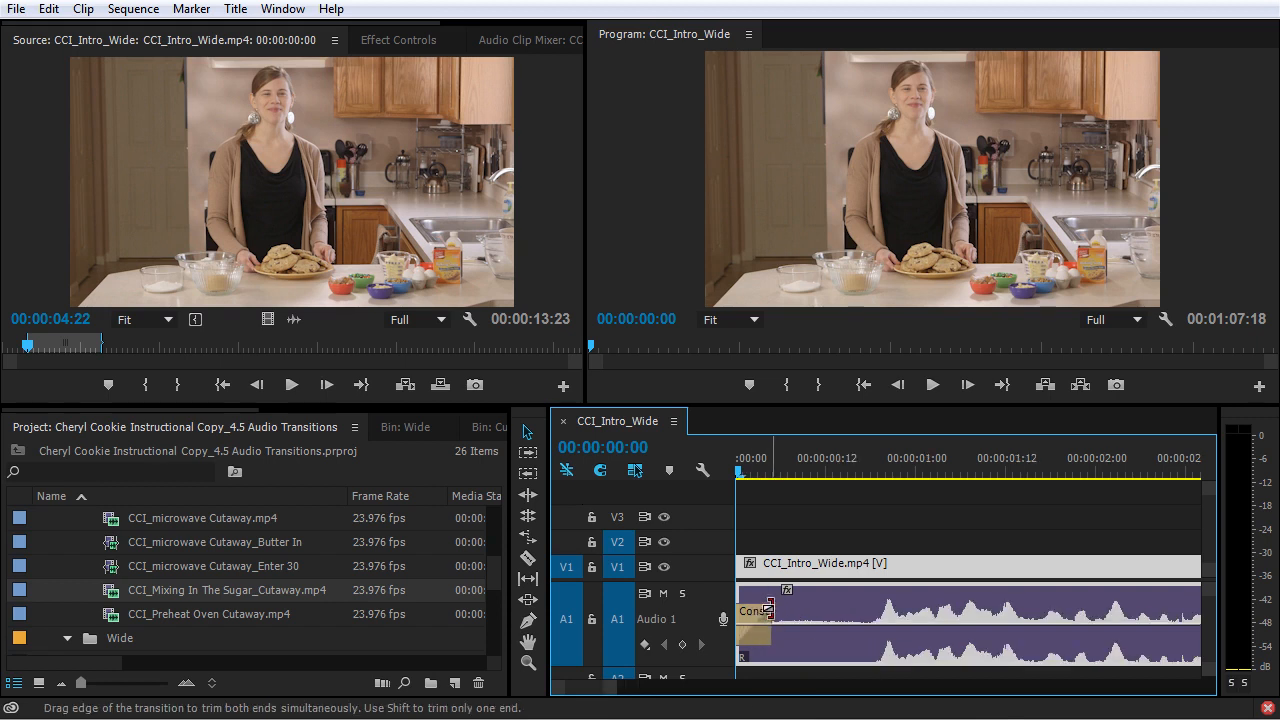
{"action": "left_click_drag", "start_coordinate": [768, 611], "coordinate": [862, 632]}
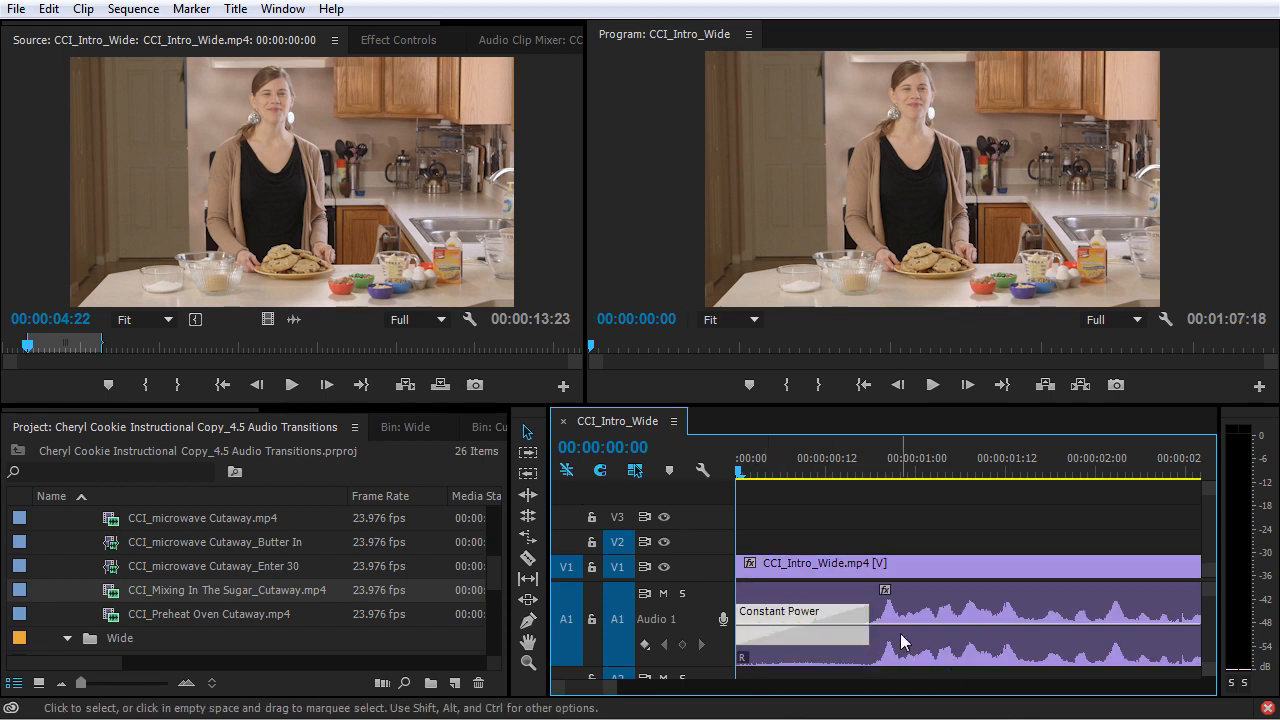
Play the fade-in from the sequence start and delete the Constant Power transition at the beginning of the first A1 clip
{"action": "key", "text": "space"}
{"action": "key", "text": "space"}
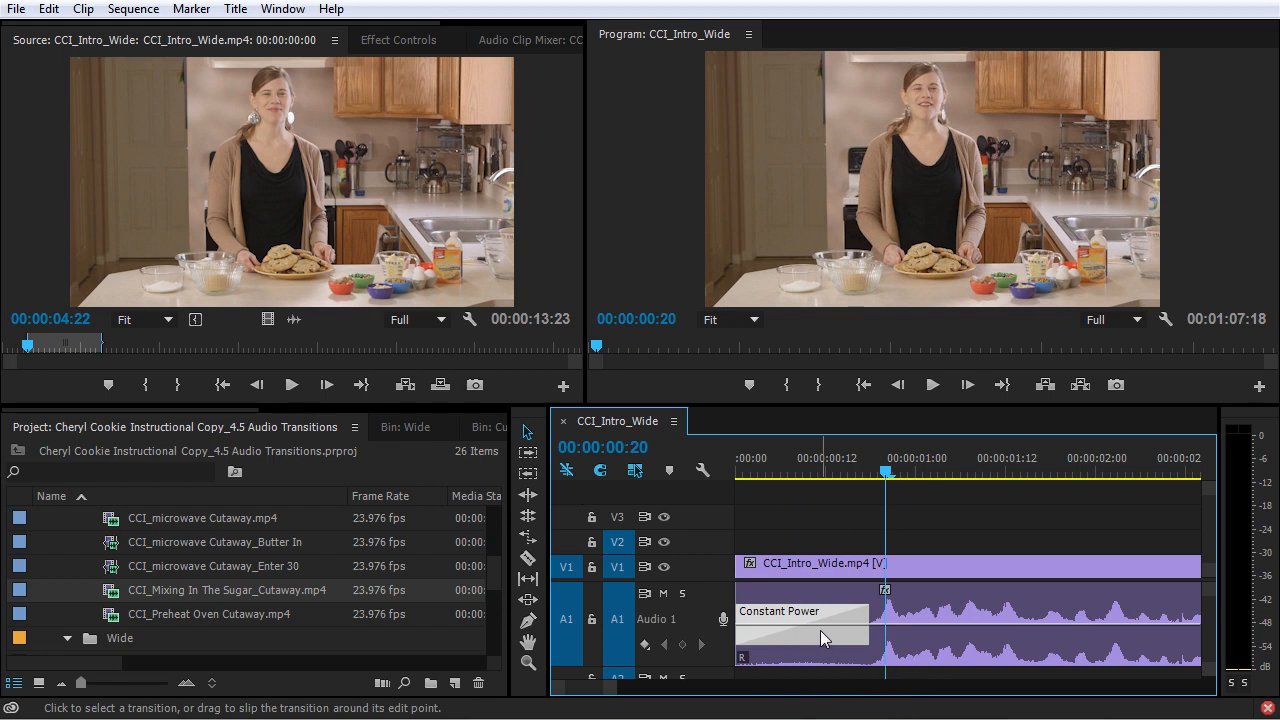
{"action": "key", "text": "Delete"}
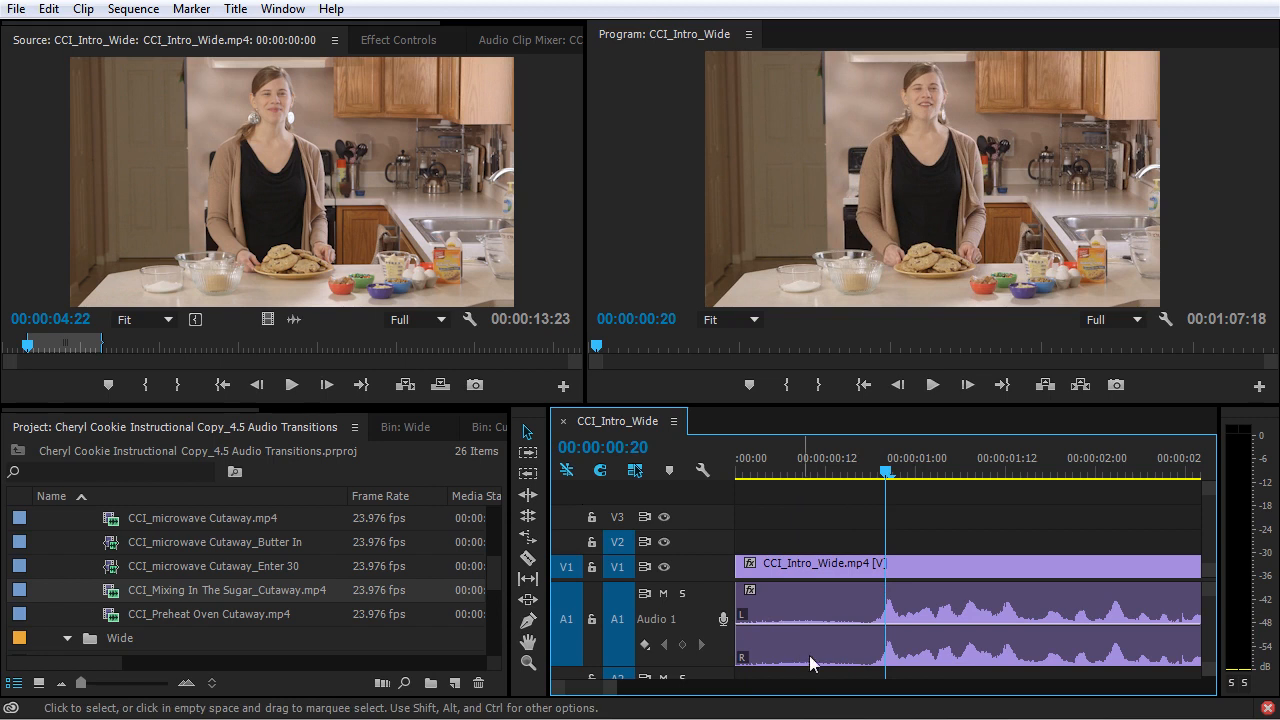
Build a short fade-in on the first A1 clip with two volume keyframes, one lowered at the clip's start and one at full level shortly after
{"action": "left_click", "coordinate": [870, 624], "text": "ctrl"}
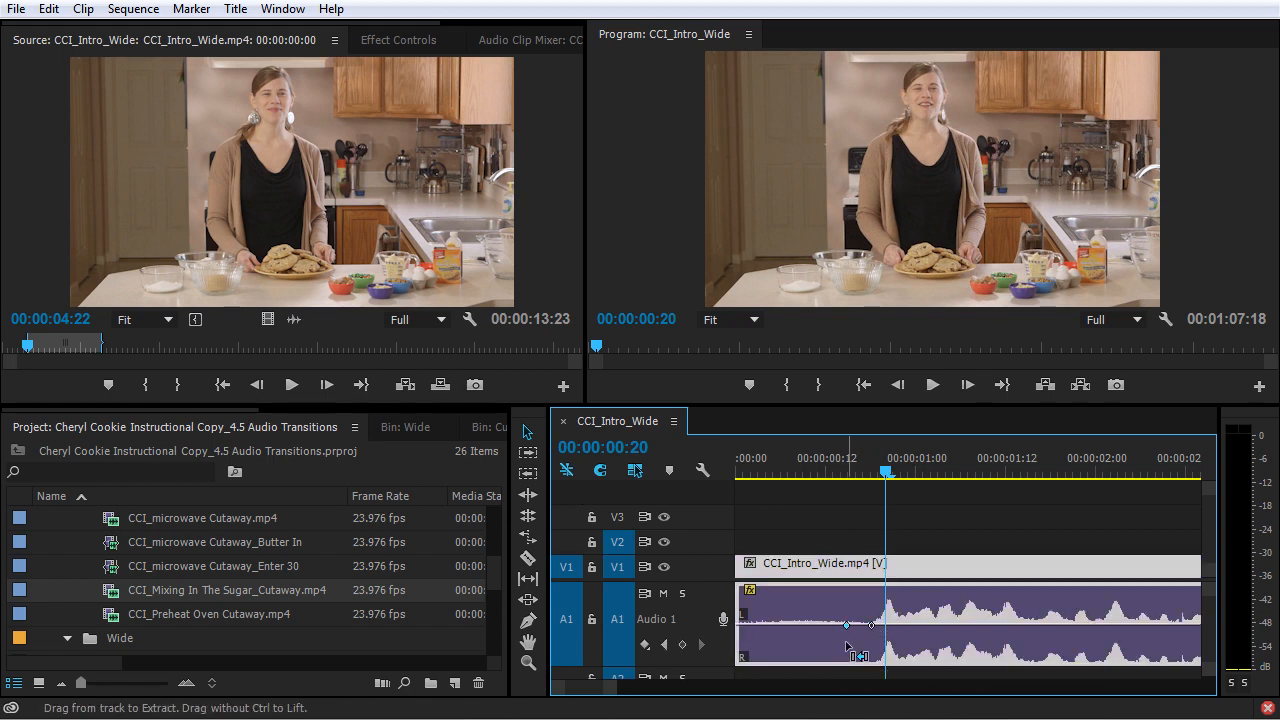
{"action": "left_click", "coordinate": [847, 624], "text": "ctrl"}
{"action": "left_click_drag", "start_coordinate": [847, 626], "coordinate": [741, 657]}
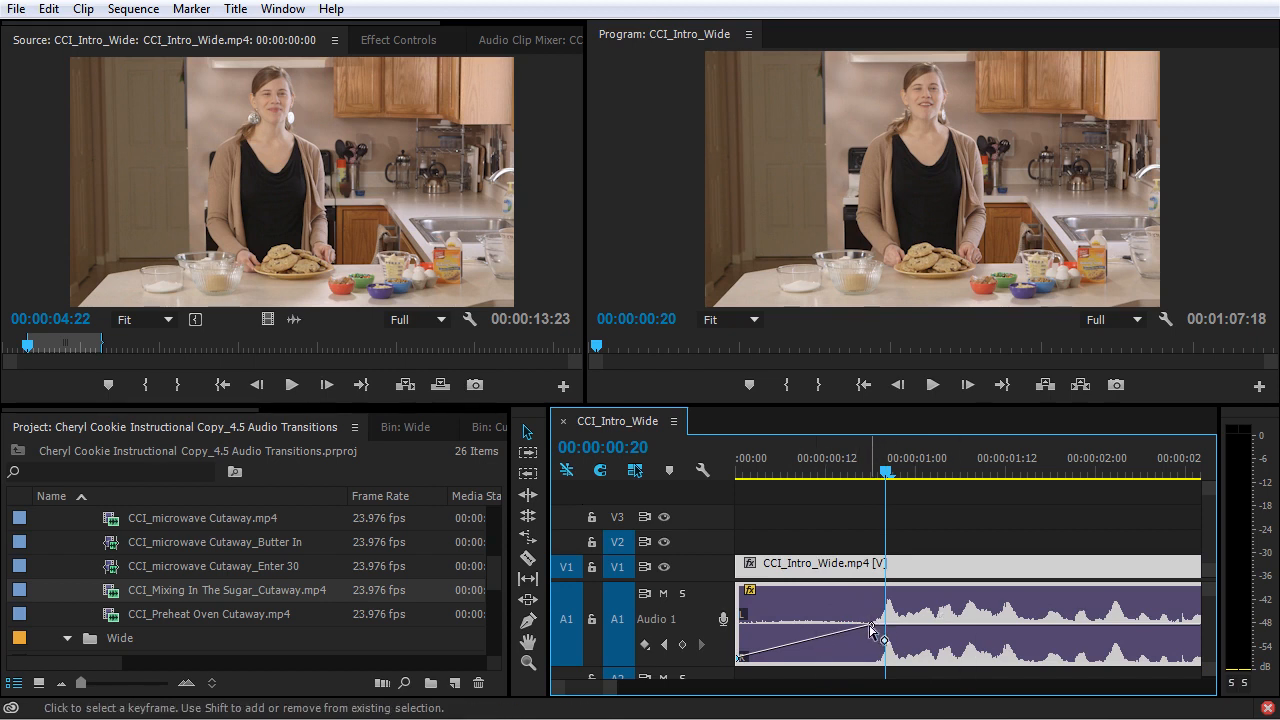
{"action": "left_click_drag", "start_coordinate": [876, 628], "coordinate": [771, 625]}
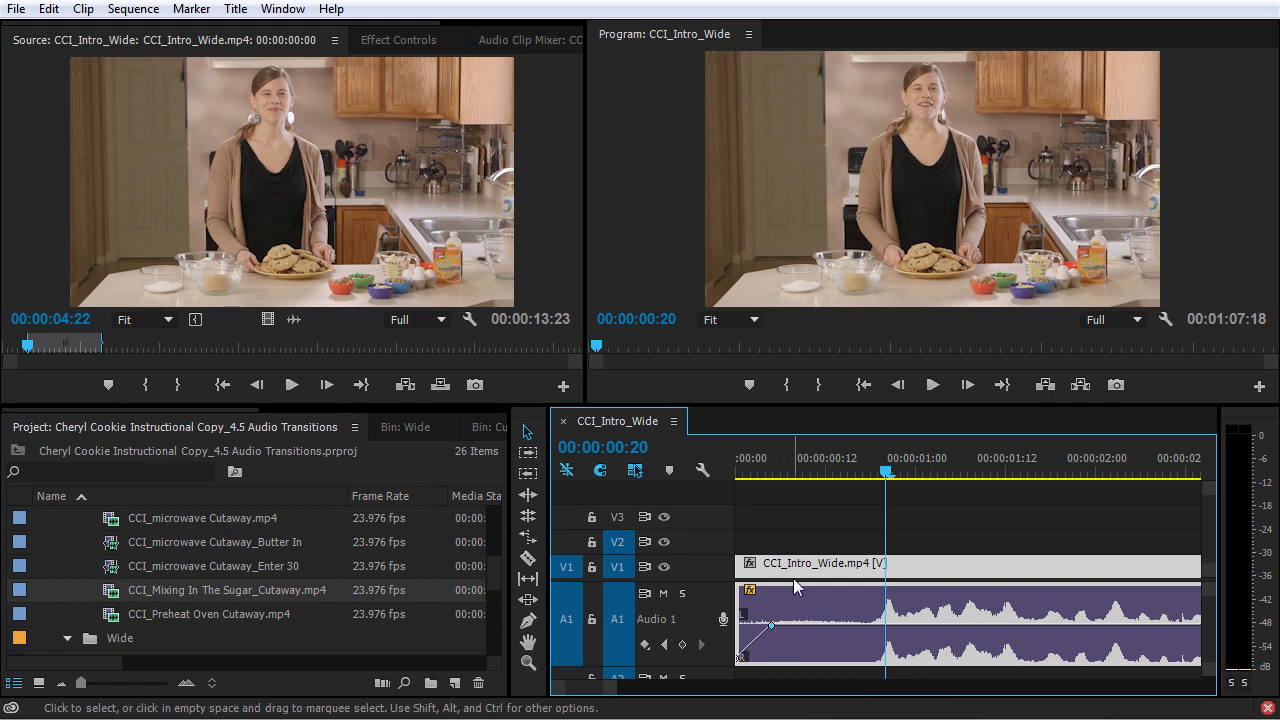
{"action": "key", "text": "minus"}
{"action": "key", "text": "minus"}
{"action": "key", "text": "minus"}
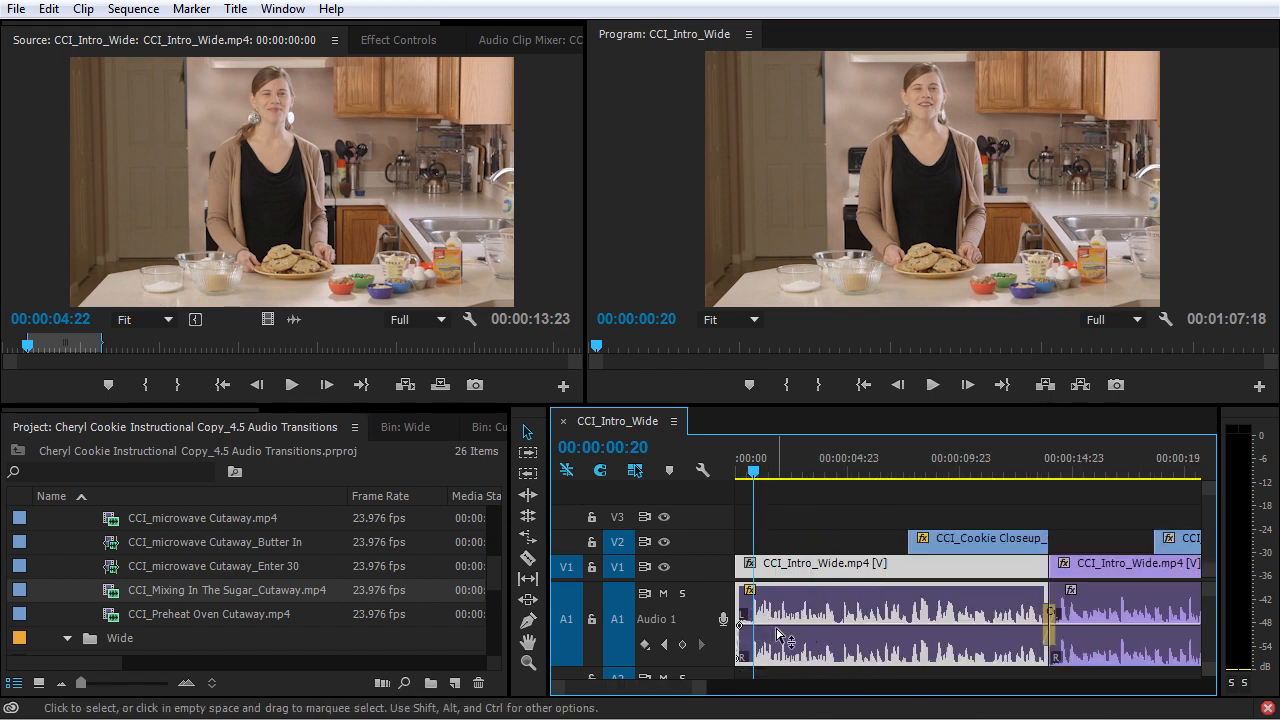
{"action": "left_click_drag", "start_coordinate": [741, 626], "coordinate": [745, 624]}
Lengthen the Constant Power crossfade on the first A1 cut to 00:00:00:16 and save the project
{"action": "left_click", "coordinate": [1052, 614]}
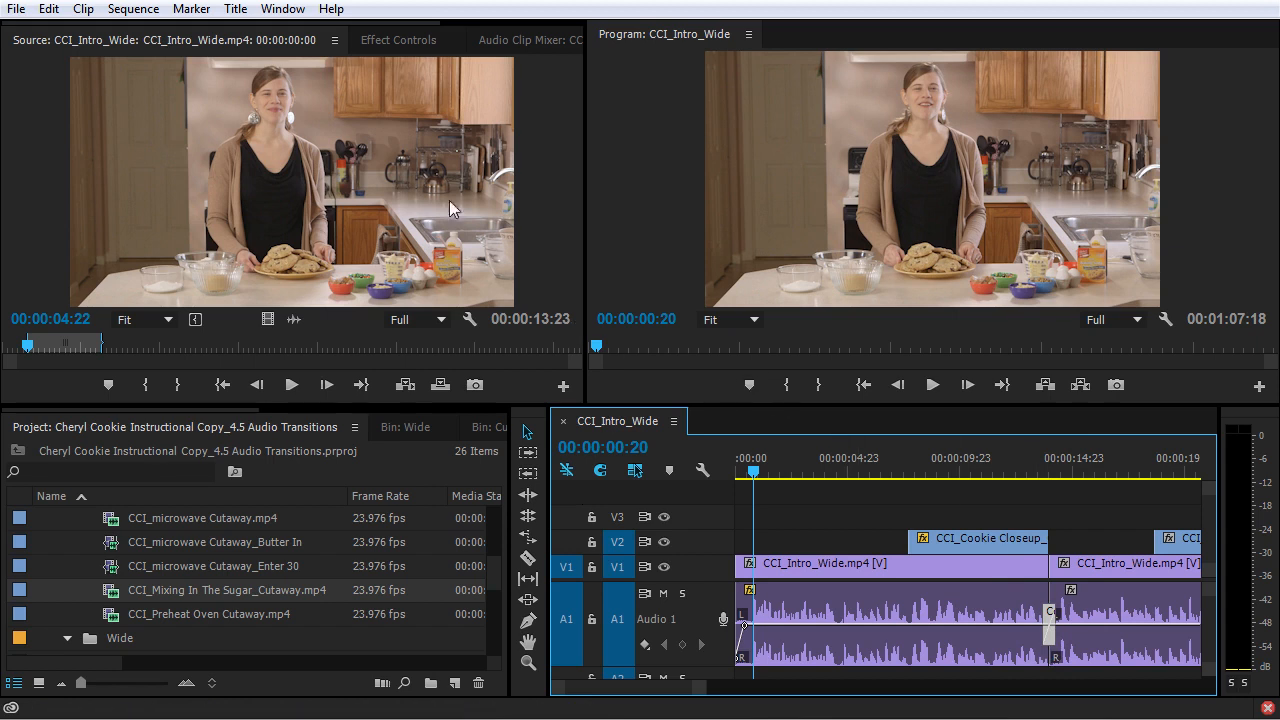
{"action": "left_click", "coordinate": [400, 41]}
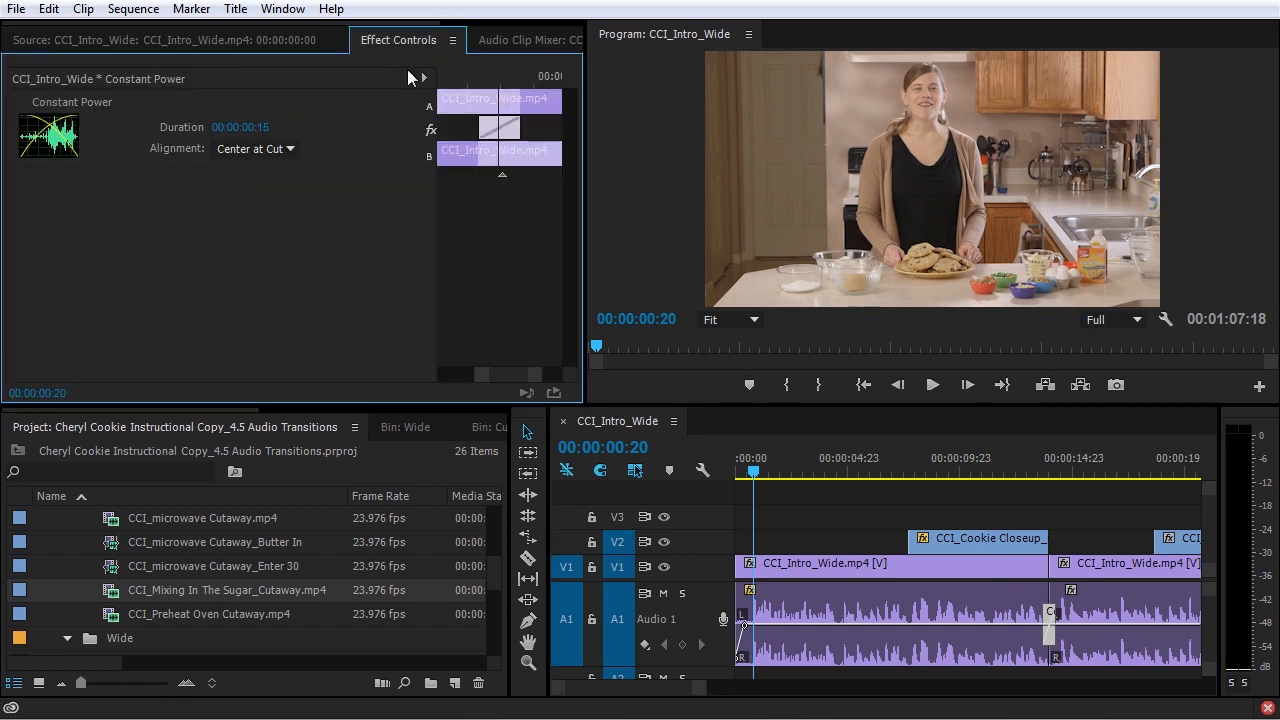
{"action": "left_click", "coordinate": [1050, 622]}
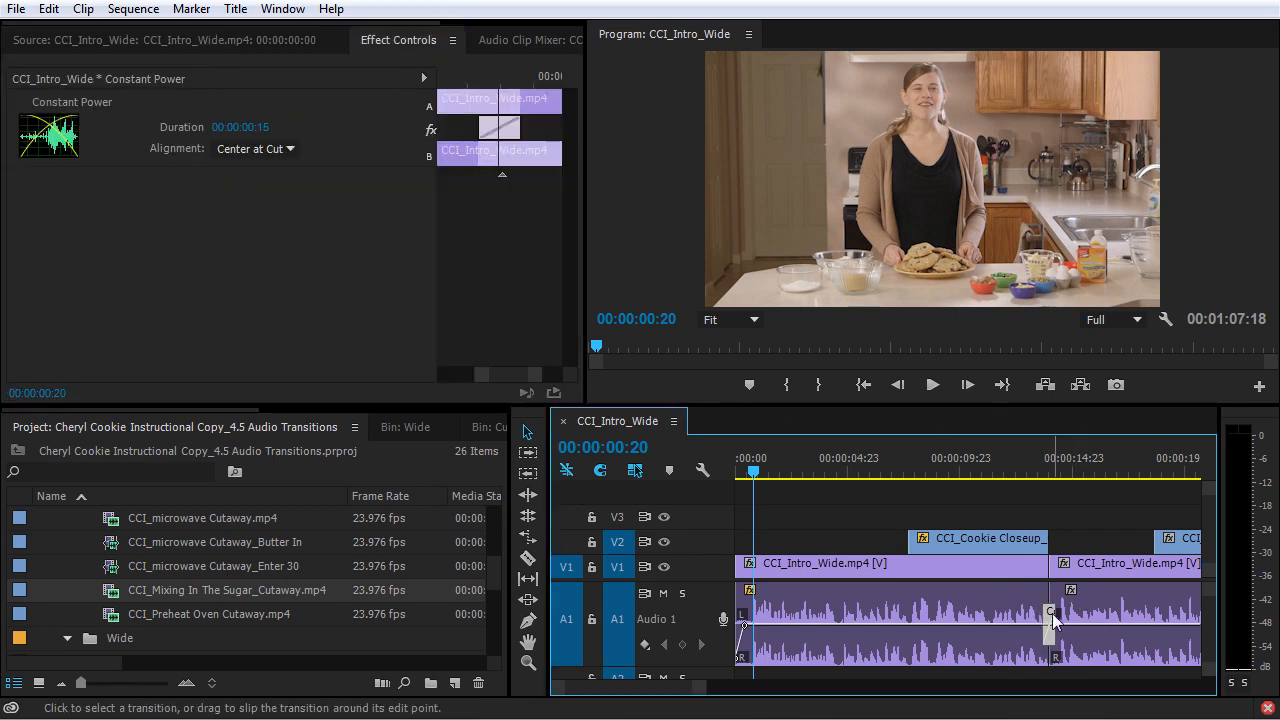
{"action": "mouse_move", "coordinate": [481, 127]}
{"action": "left_mouse_down"}
{"action": "mouse_move", "coordinate": [460, 131]}
{"action": "mouse_move", "coordinate": [480, 138]}
{"action": "left_mouse_up"}
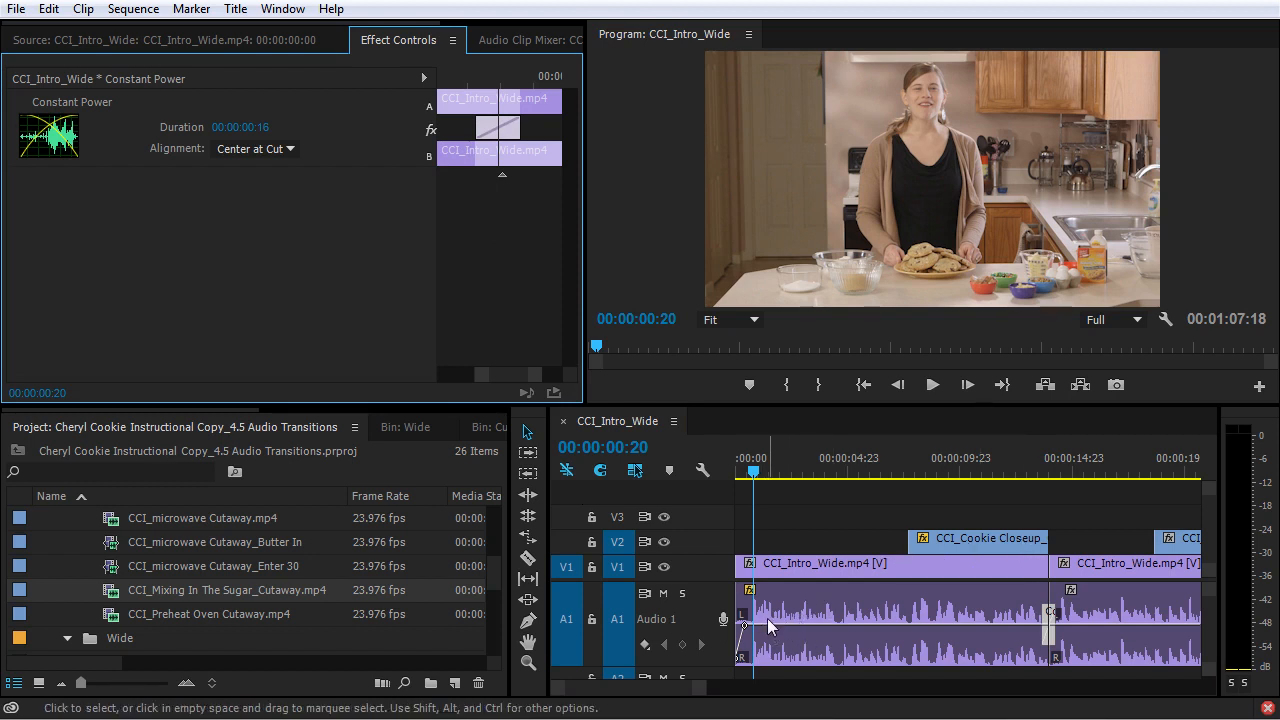
{"action": "key", "text": "ctrl+s"}
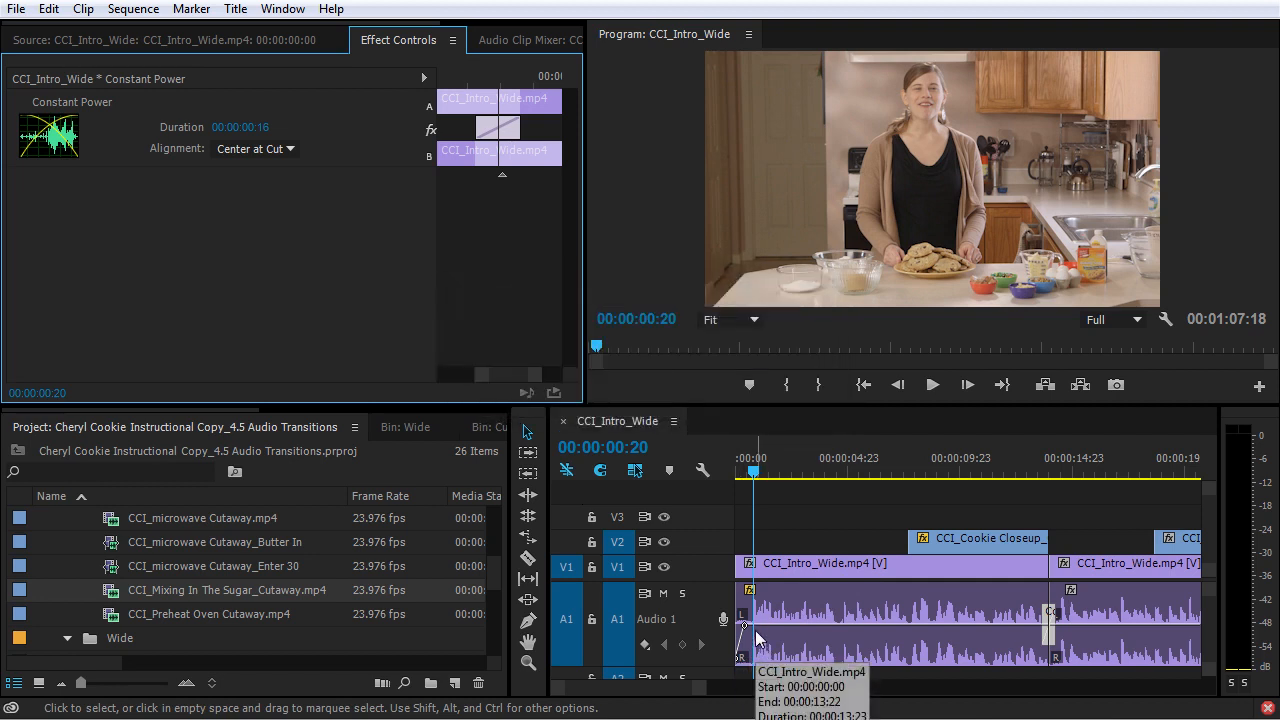
Play from 00:00:19:05 across the gap after the second CCI_Intro_Wide clip, and extend that clip's end to meet the CCI_Ingredients_Wide clip
{"action": "key", "text": "backslash"}
{"action": "left_click", "coordinate": [848, 477]}
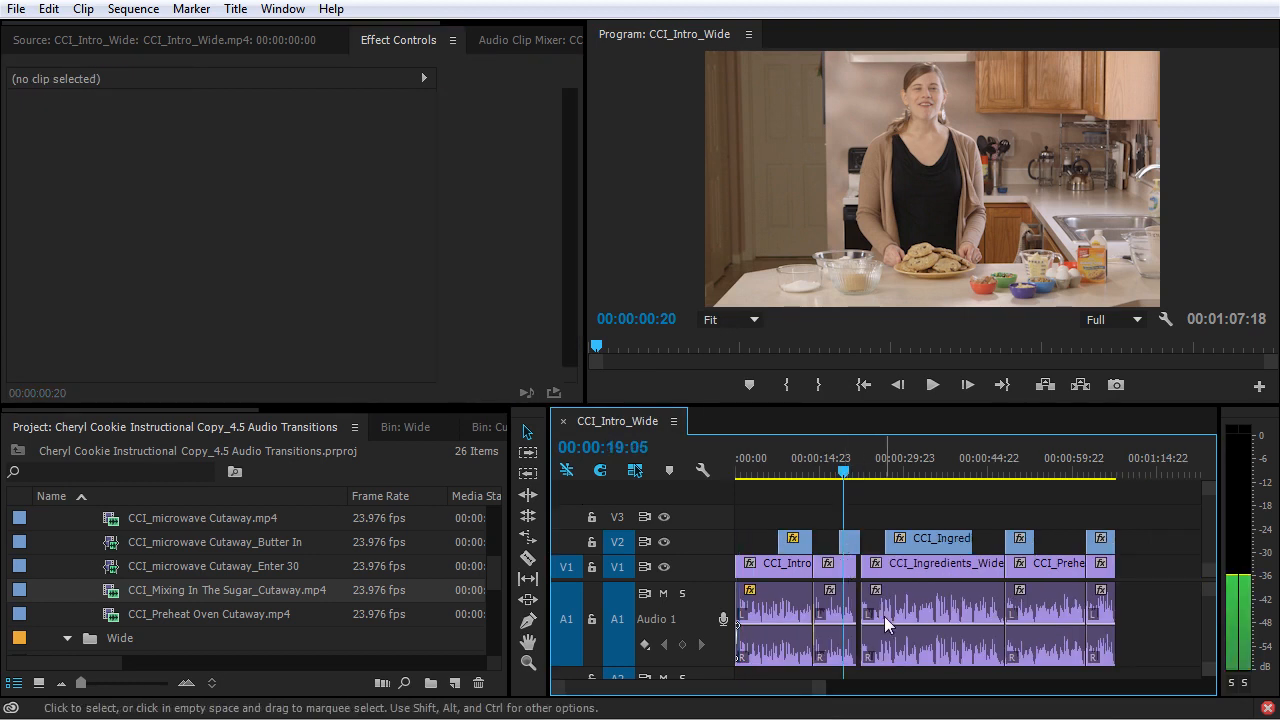
{"action": "key", "text": "equal"}
{"action": "key", "text": "equal"}
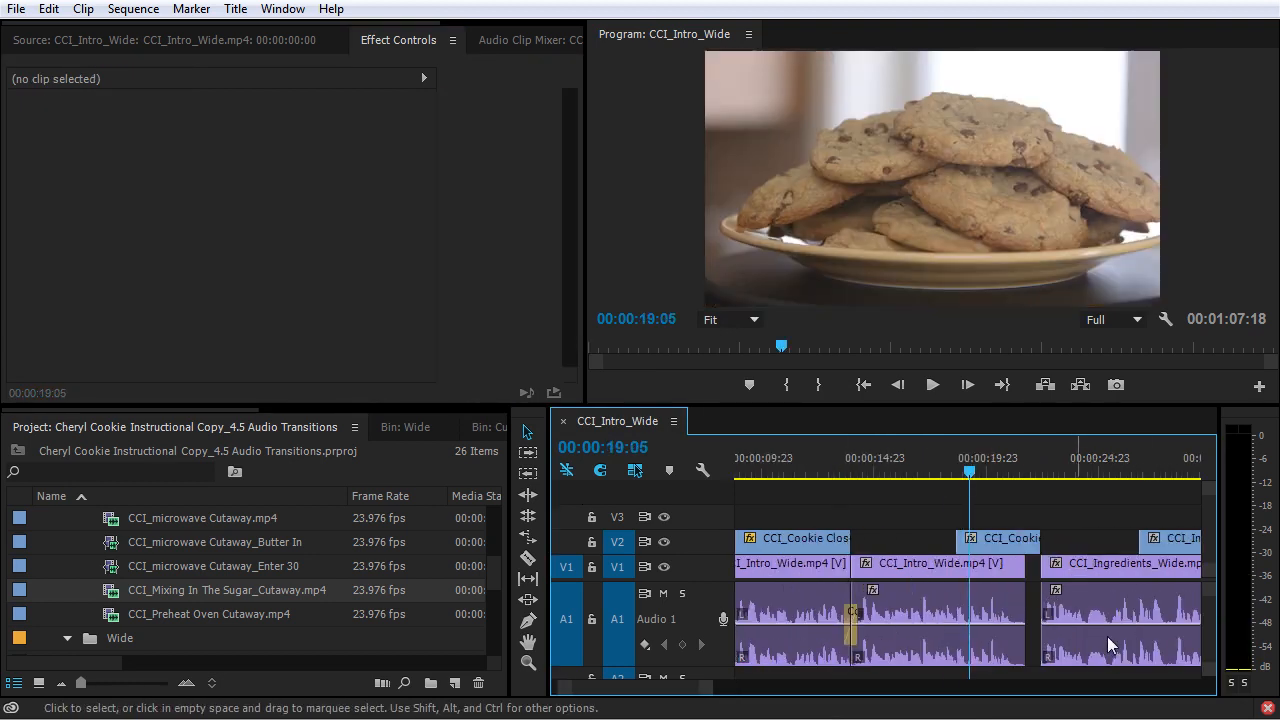
{"action": "key", "text": "equal"}
{"action": "key", "text": "space"}
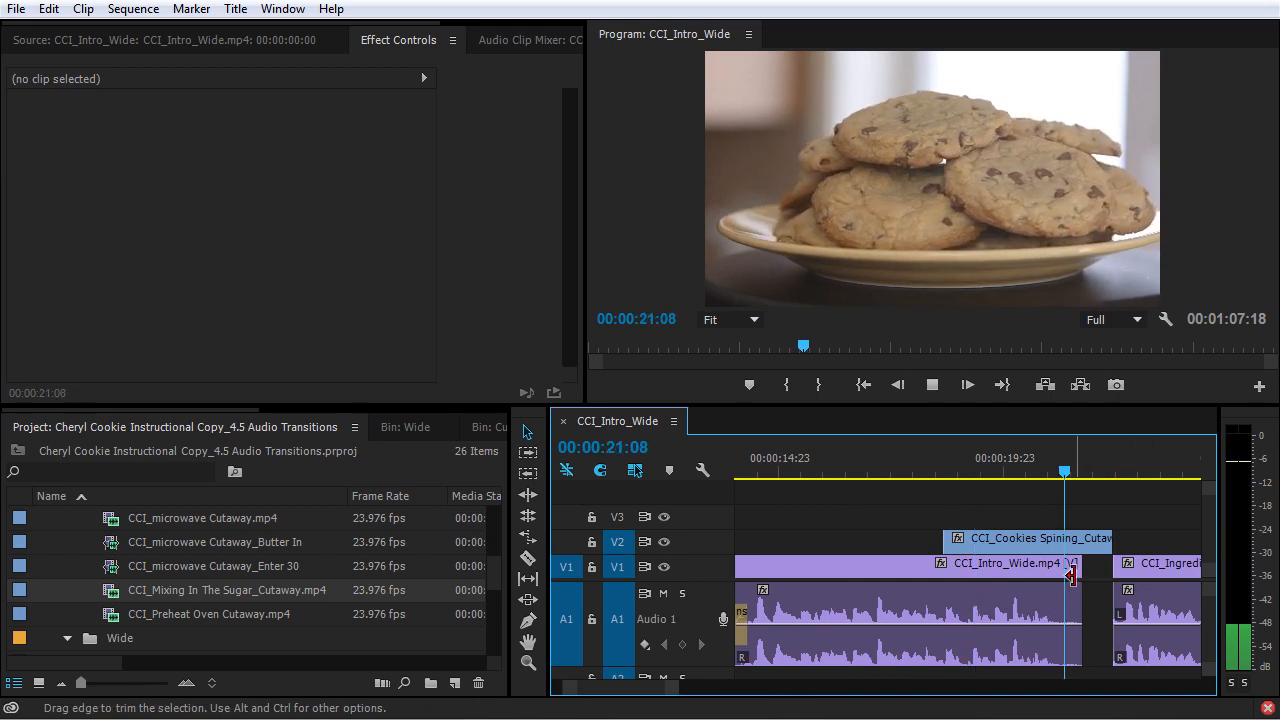
{"action": "key", "text": "space"}
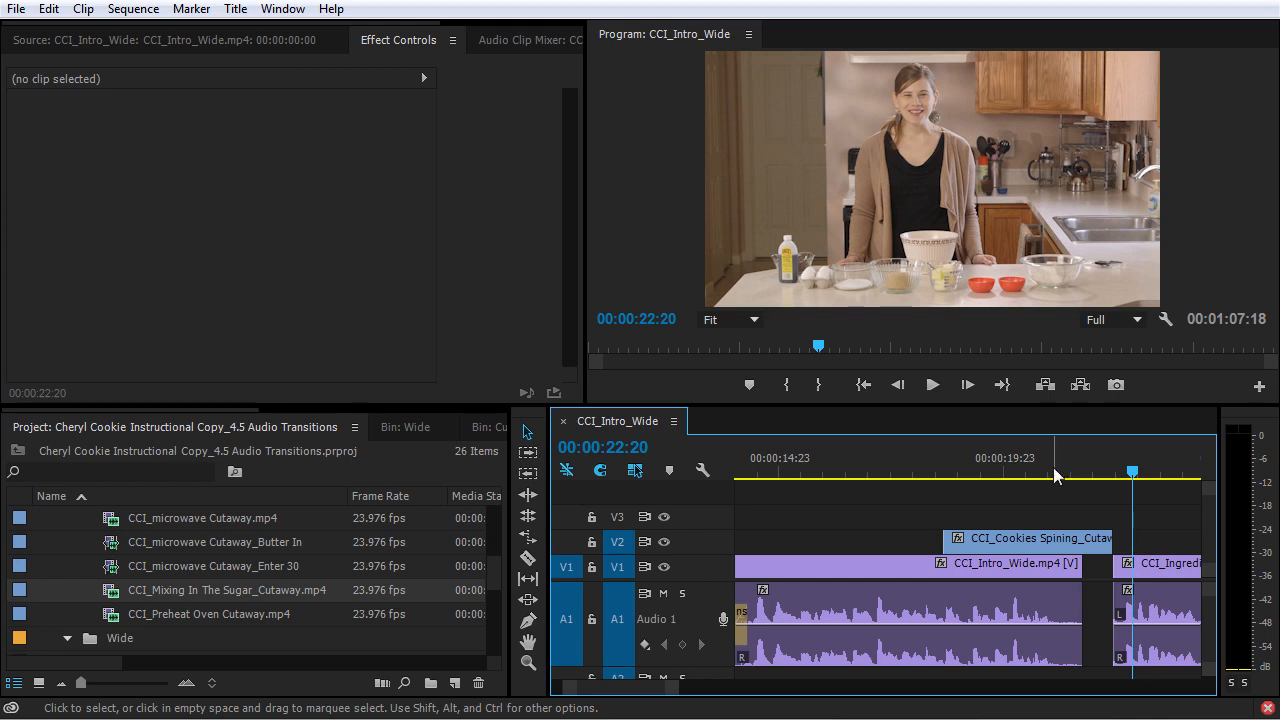
{"action": "left_click", "coordinate": [1023, 471]}
{"action": "left_click_drag", "start_coordinate": [1072, 568], "coordinate": [1112, 566]}
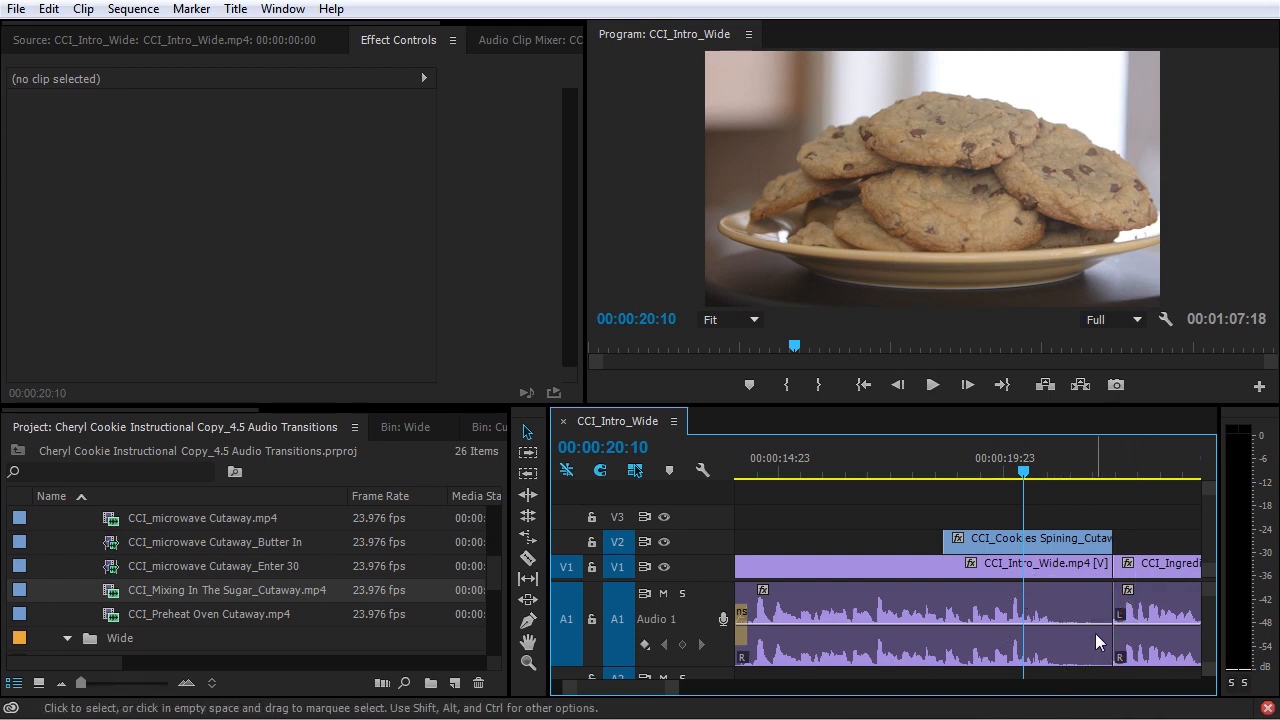
Add the default Constant Power crossfade to the A1 cut at 00:00:22:10 between CCI_Intro_Wide and CCI_Ingredients_Wide, and play across it
{"action": "key", "text": "space"}
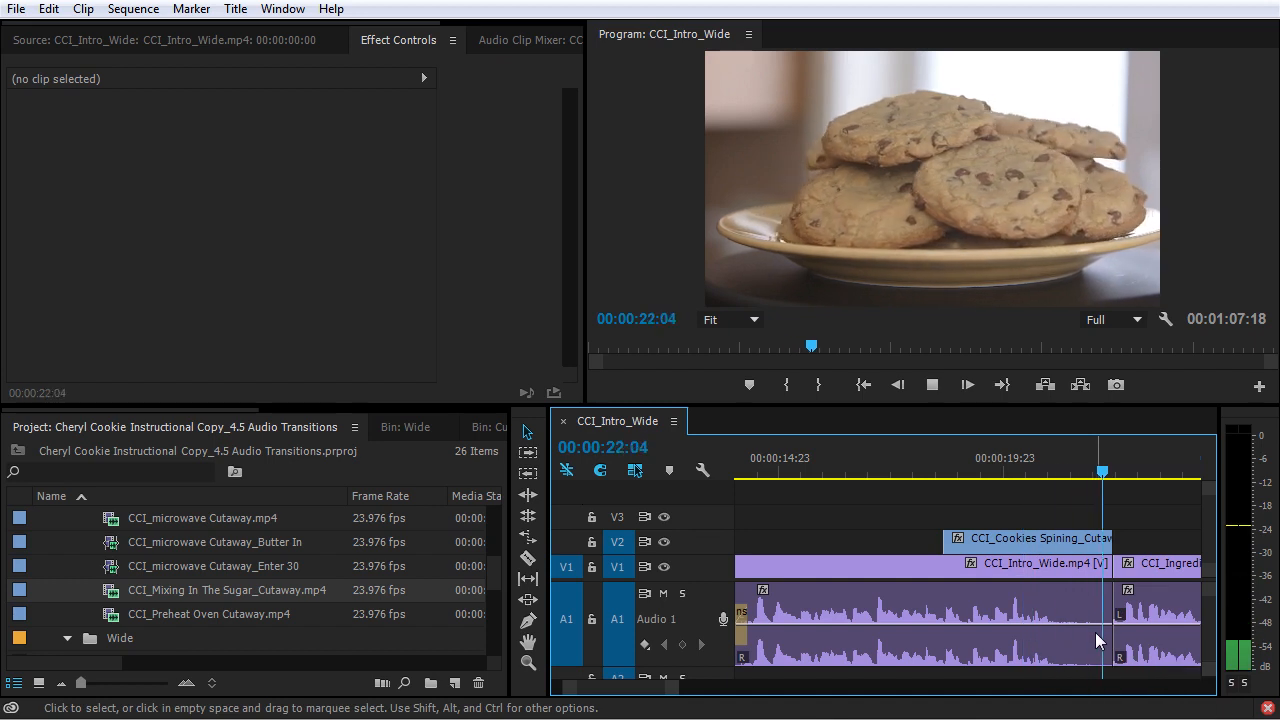
{"action": "key", "text": "space"}
{"action": "key", "text": "equal"}
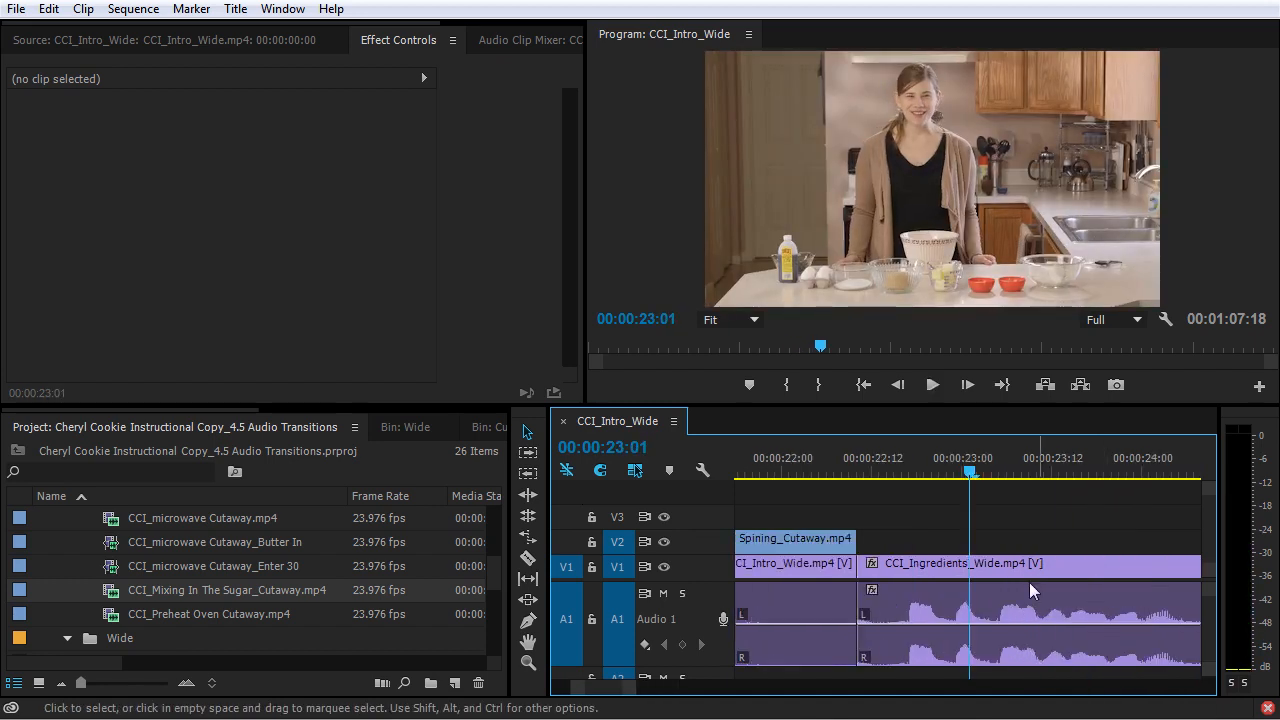
{"action": "left_click", "coordinate": [903, 466]}
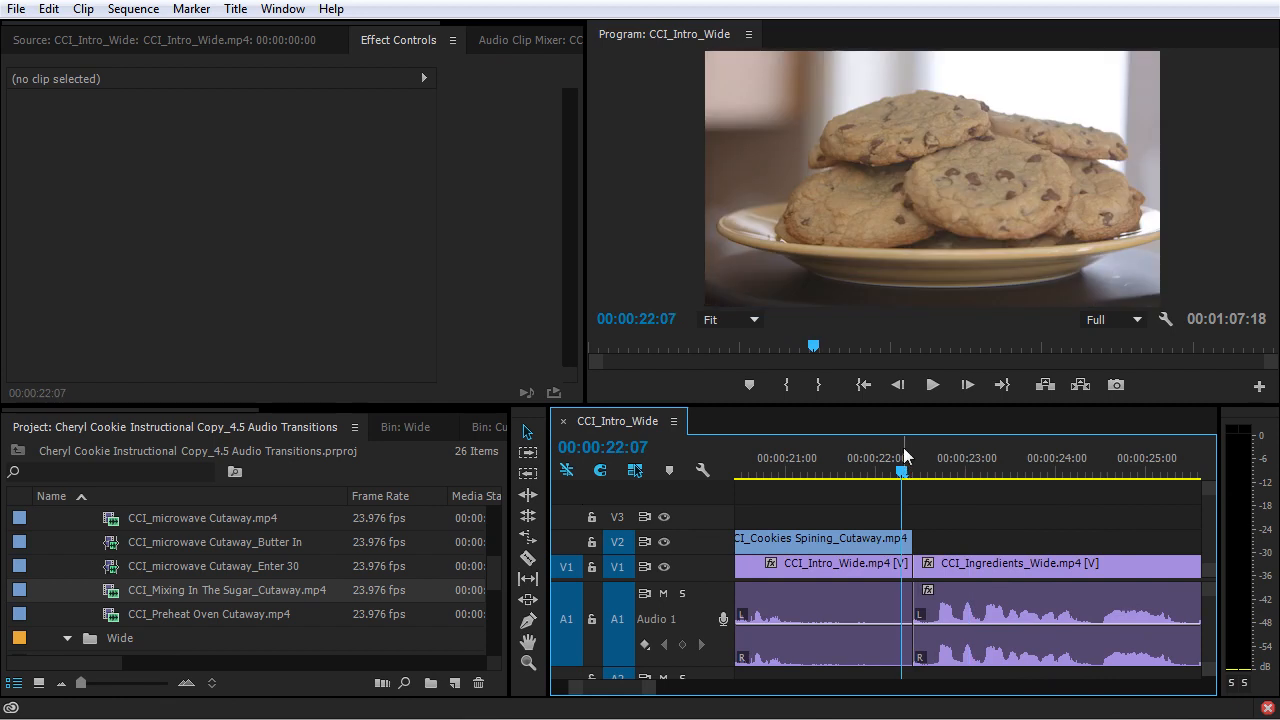
{"action": "key", "text": "Down"}
{"action": "key", "text": "ctrl+shift+d"}
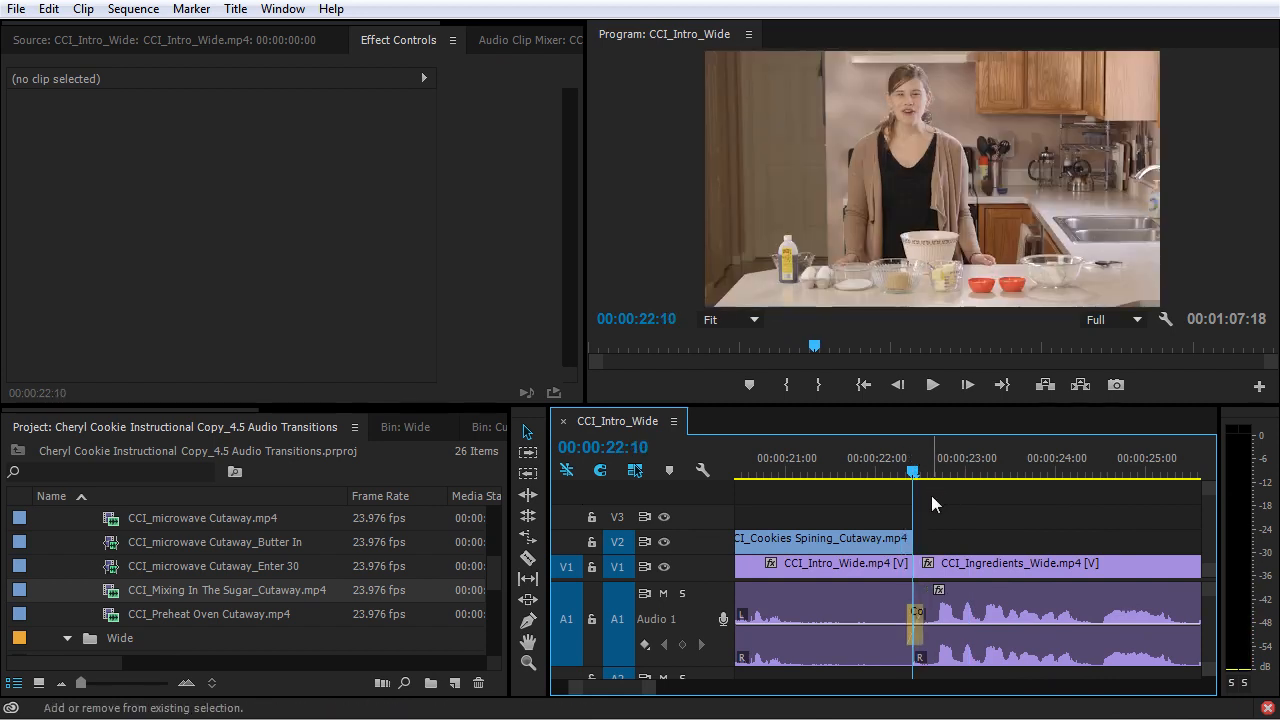
{"action": "left_click", "coordinate": [808, 466]}
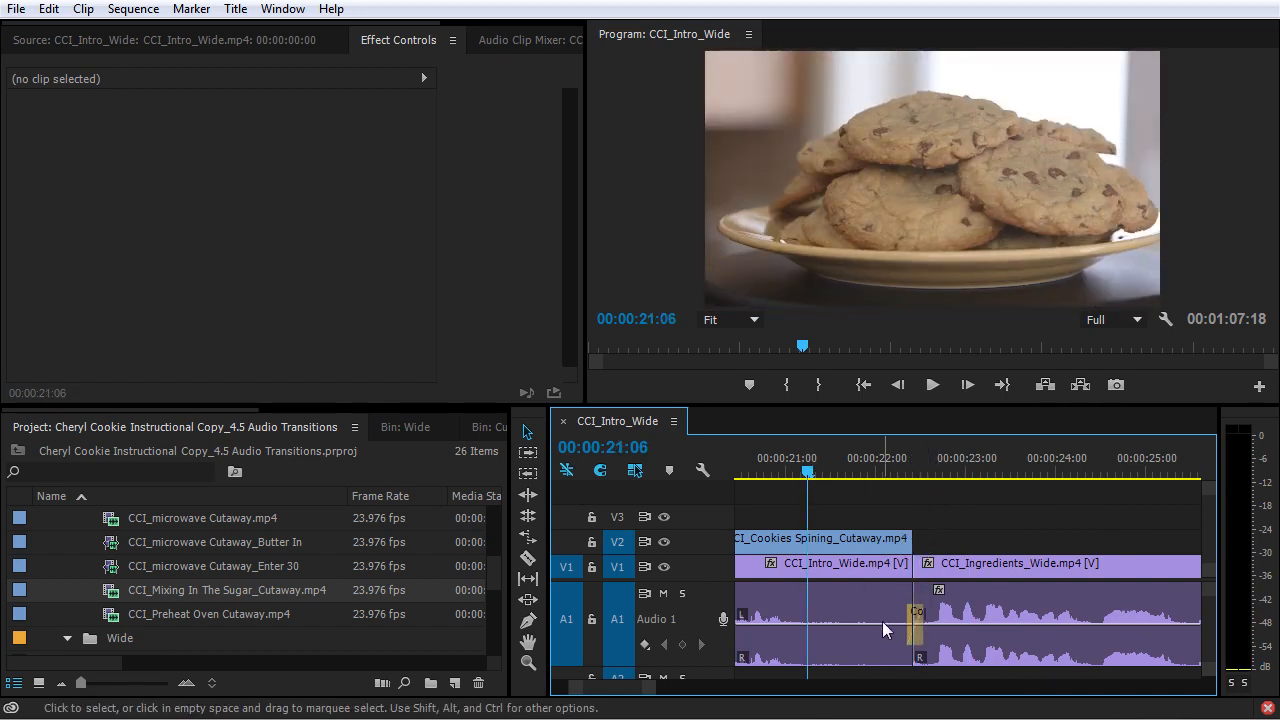
{"action": "key", "text": "space"}
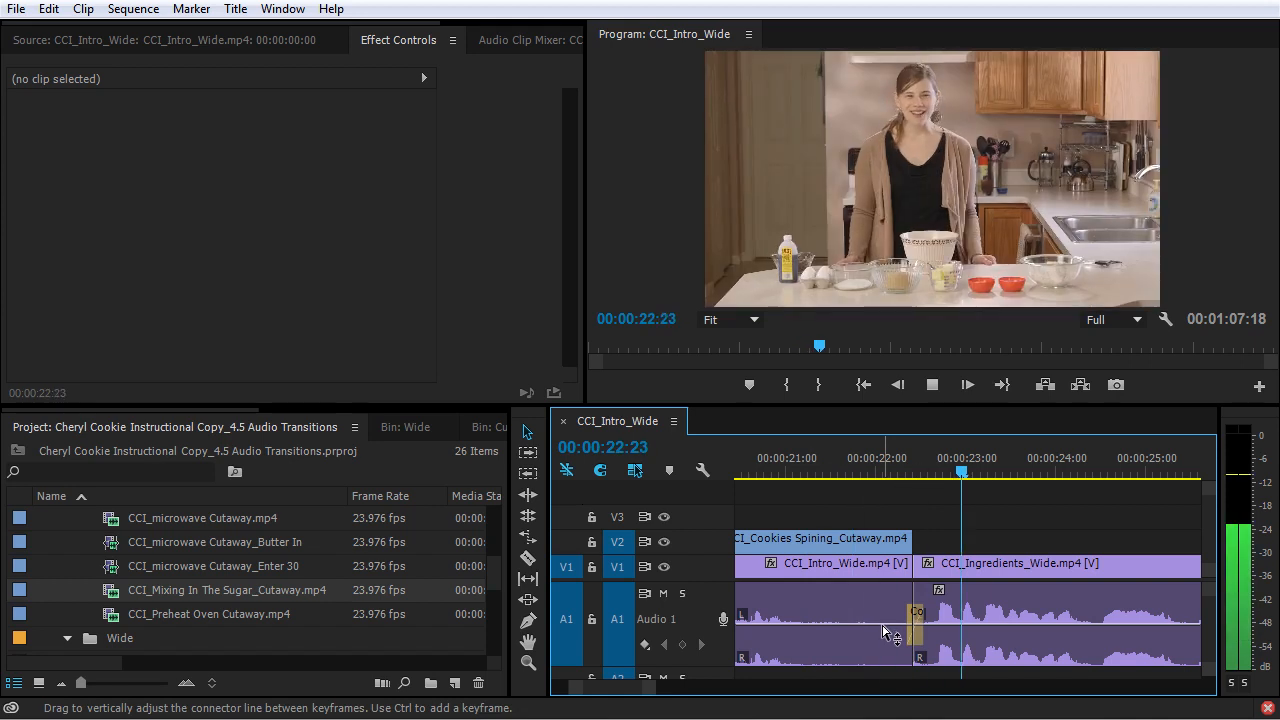
{"action": "key", "text": "space"}
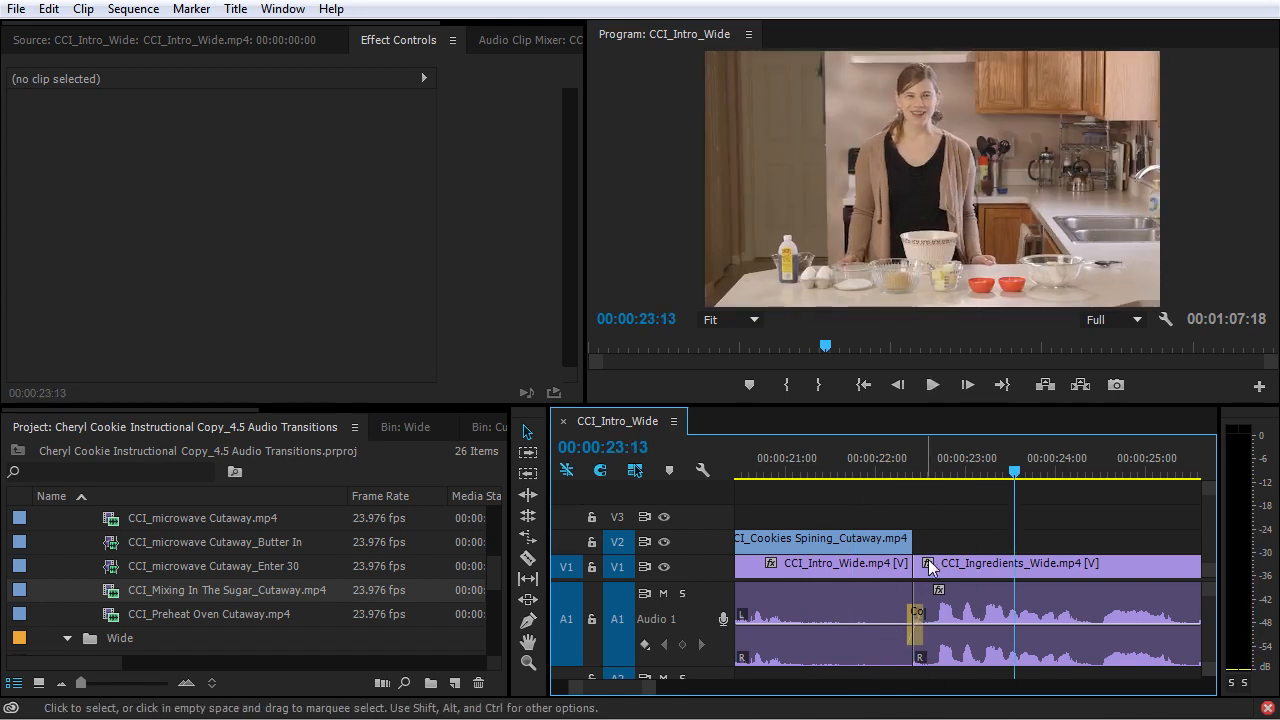
Extend the start of the crossfade before CCI_Ingredients_Wide earlier to a duration of 00:00:00:10 and play across the cut
{"action": "left_click", "coordinate": [914, 629]}
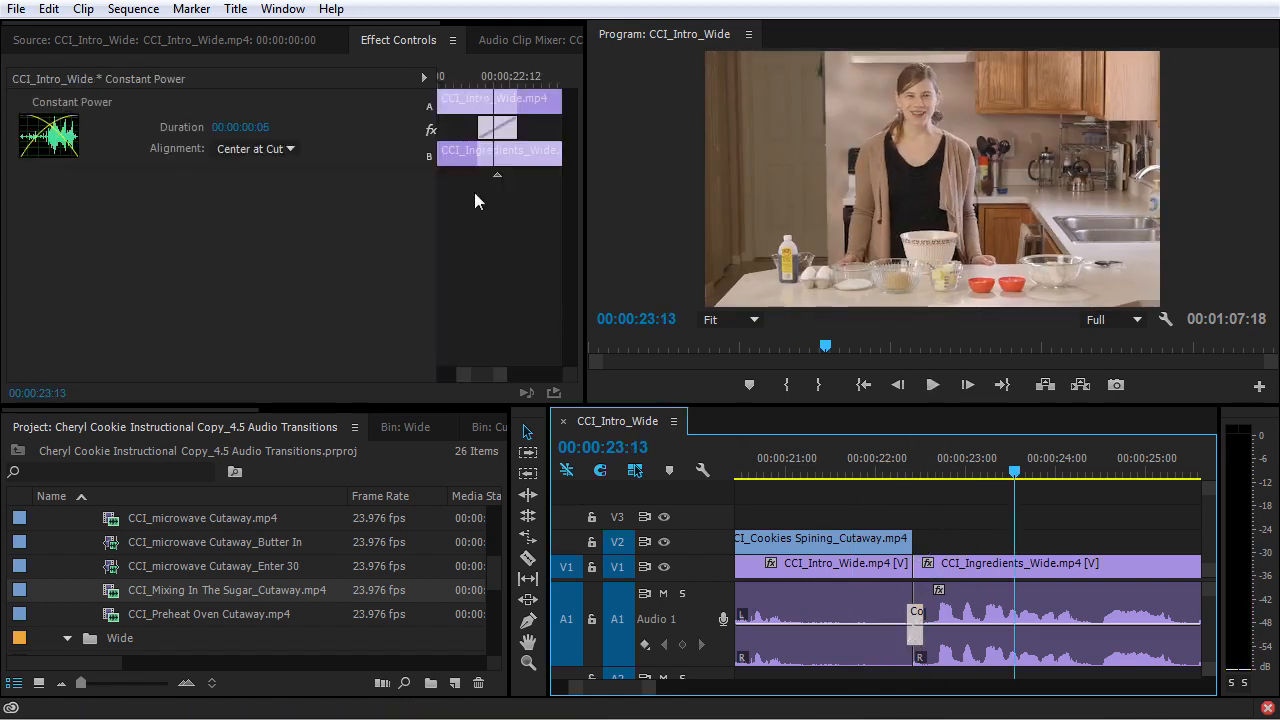
{"action": "left_click", "coordinate": [477, 138]}
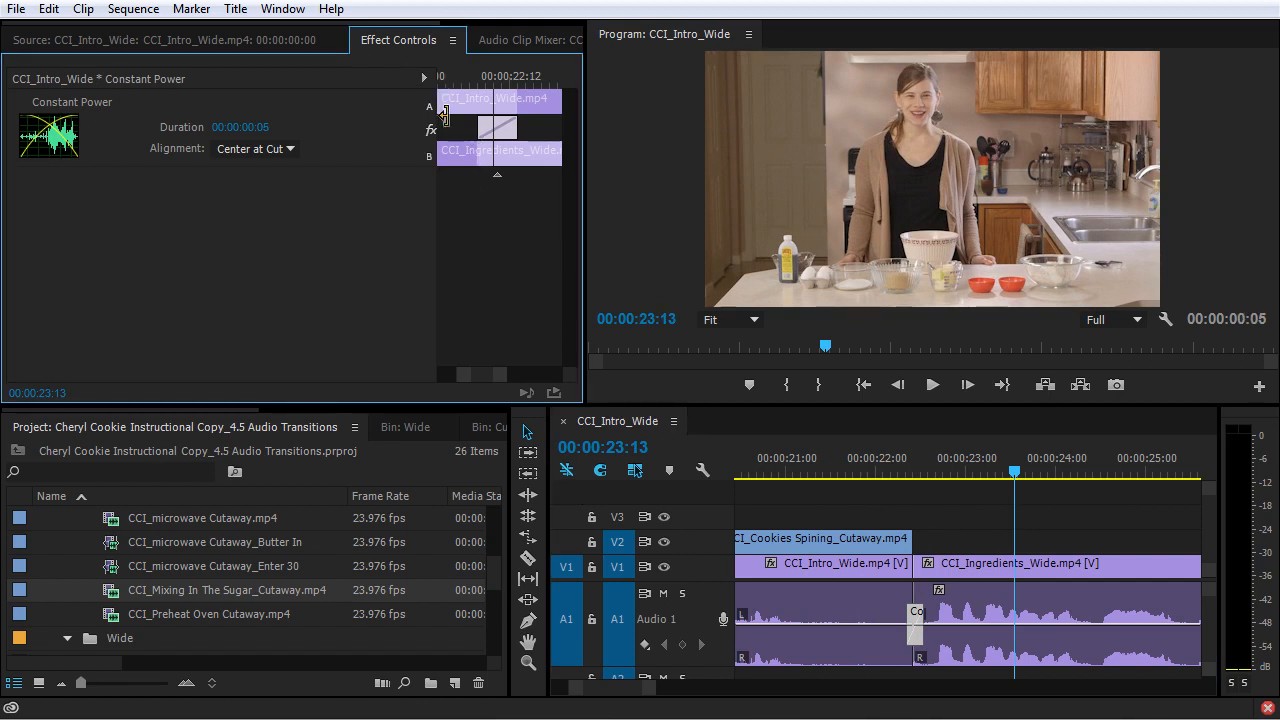
{"action": "left_click_drag", "start_coordinate": [477, 129], "coordinate": [441, 127]}
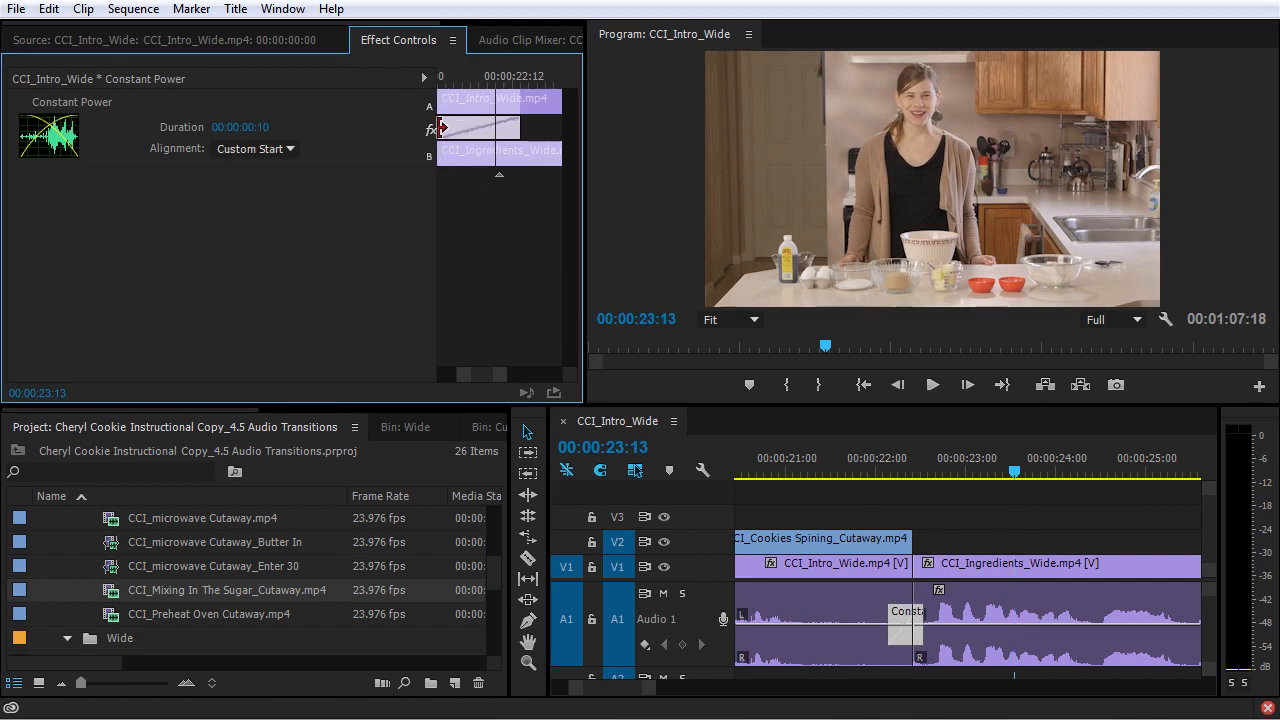
{"action": "left_click", "coordinate": [805, 470]}
{"action": "key", "text": "space"}
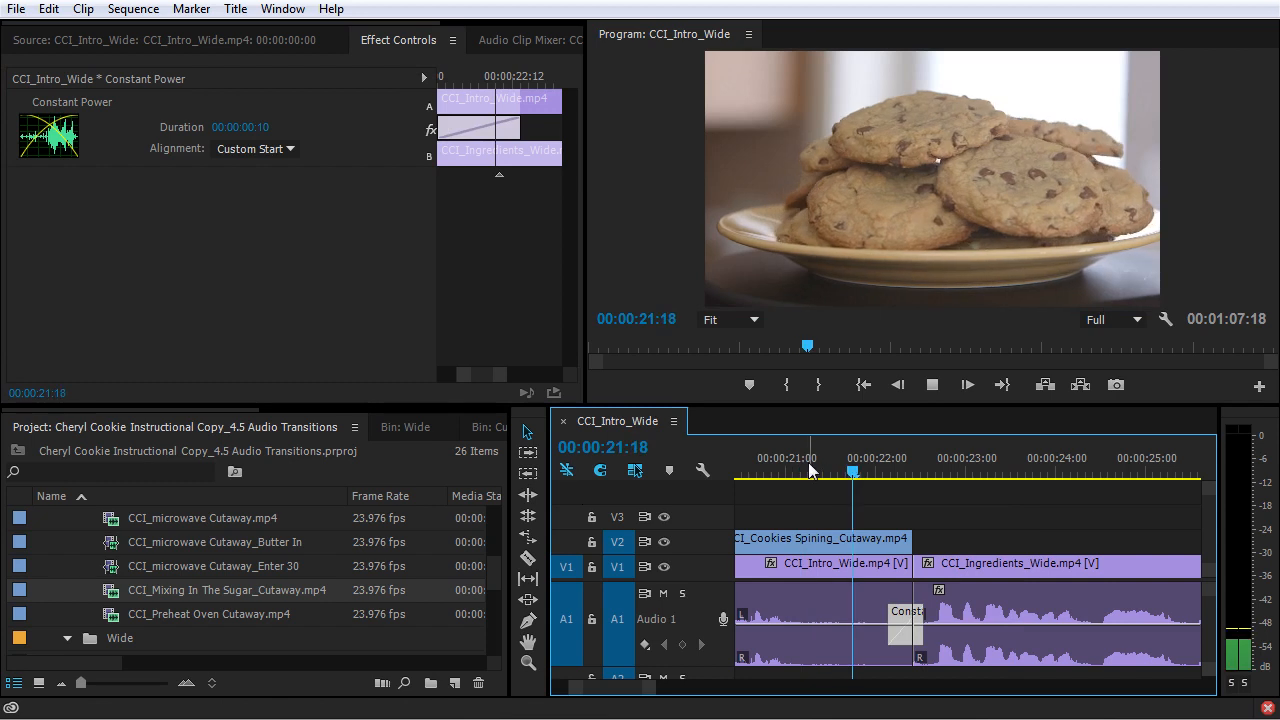
{"action": "key", "text": "space"}
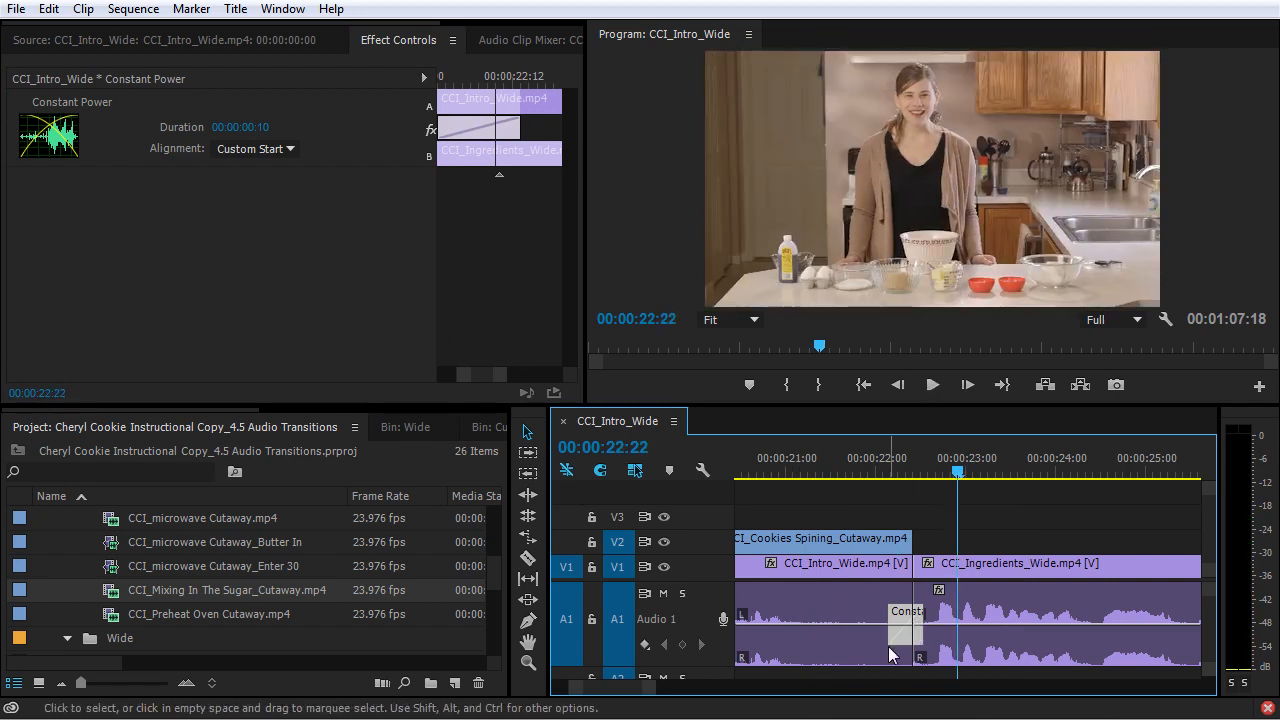
Fade out the second CCI_Intro_Wide clip with two volume keyframes, full level over a second before its end and lowered at its end, and play it
{"action": "left_click", "coordinate": [795, 626], "text": "ctrl"}
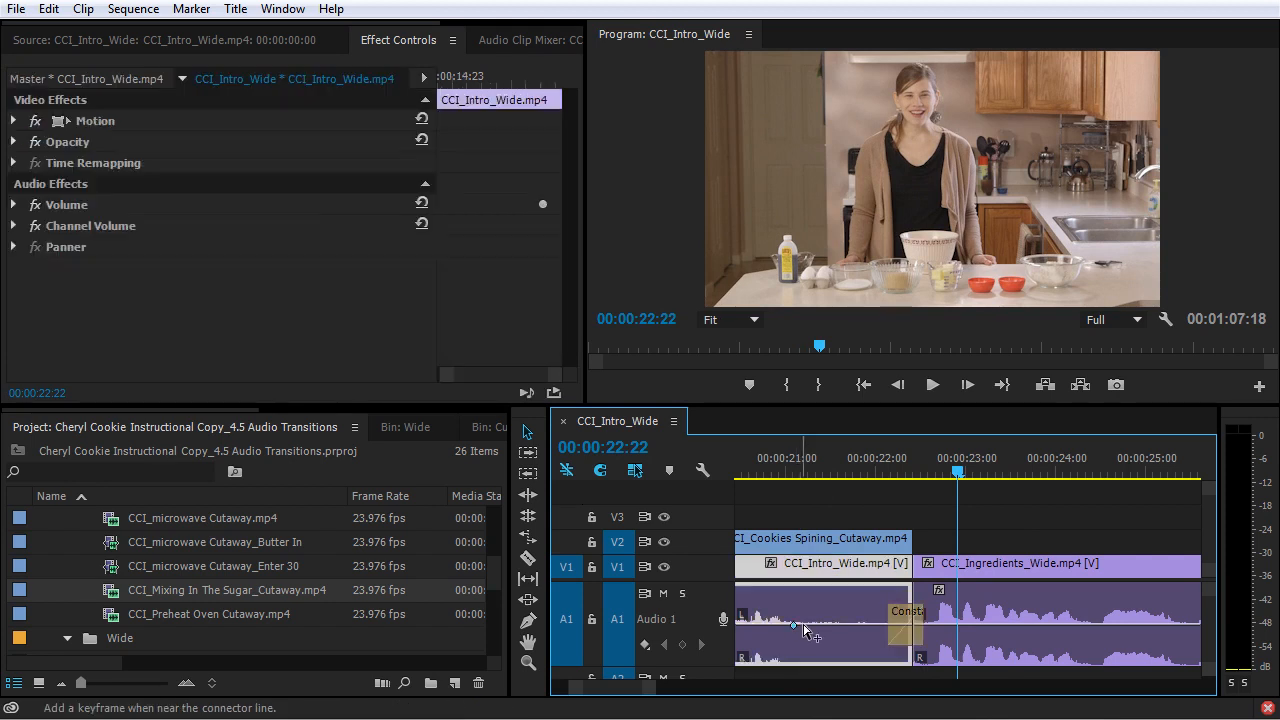
{"action": "left_click_drag", "start_coordinate": [816, 625], "coordinate": [910, 649]}
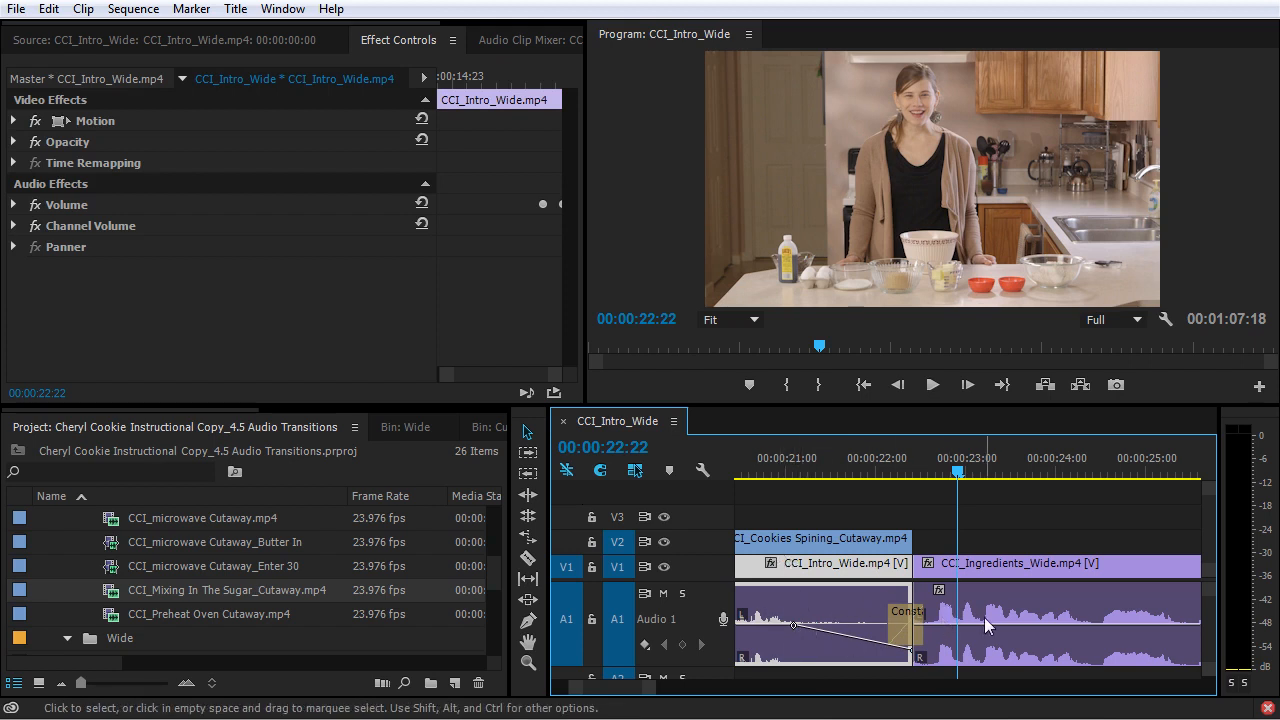
{"action": "left_click", "coordinate": [793, 471]}
{"action": "key", "text": "space"}
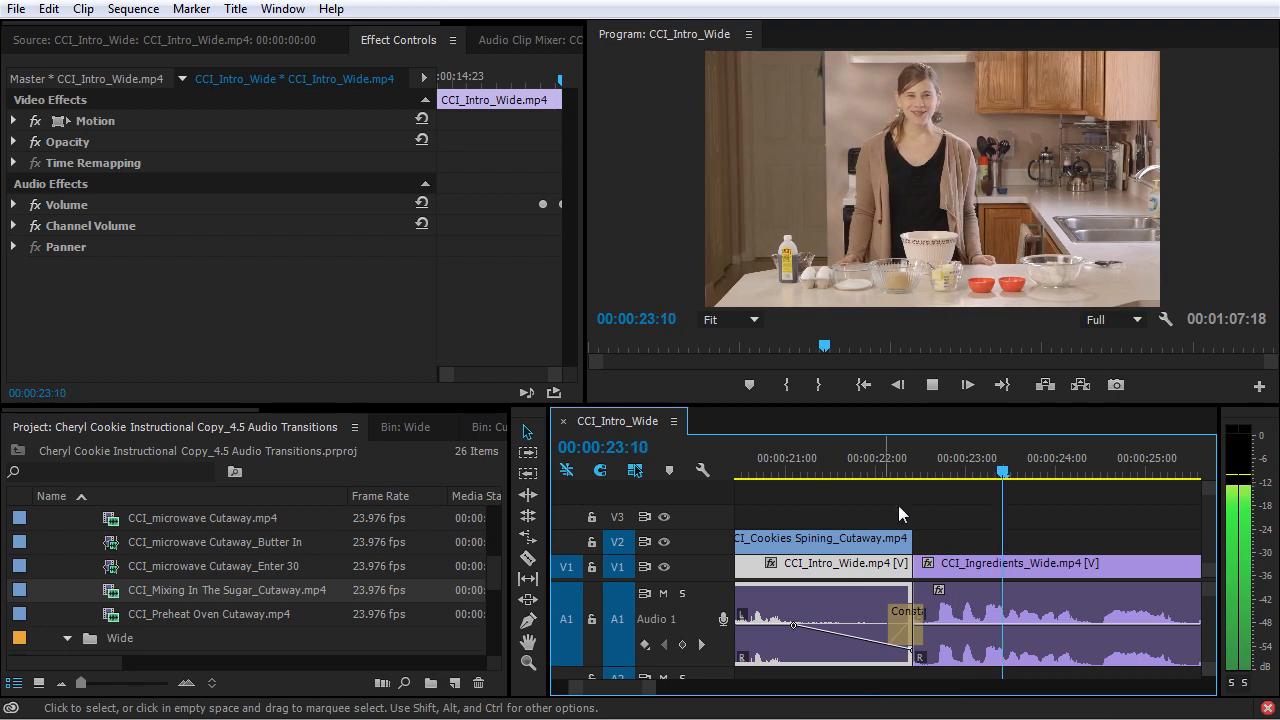
{"action": "key", "text": "space"}
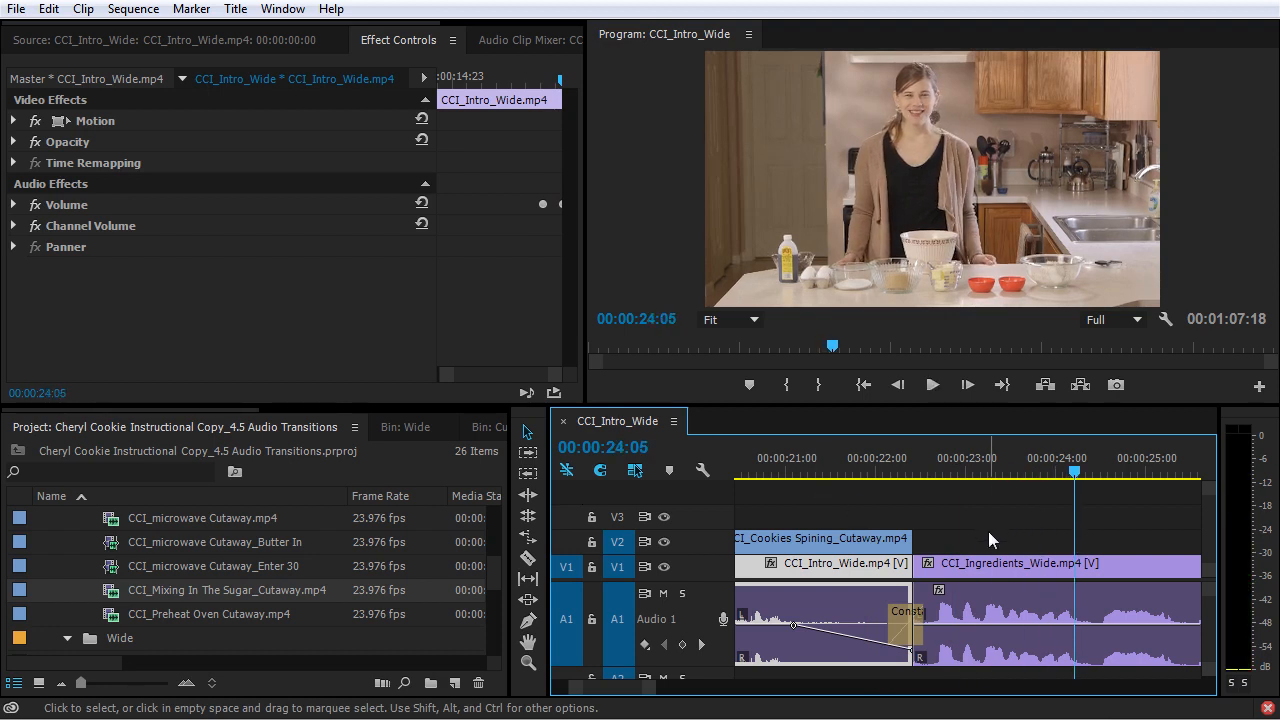
Turn off targeting of track V2, go to the end of the CCI_Ingredients_Wide clip at 00:00:48:03 and play across the cut
{"action": "key", "text": "Down"}
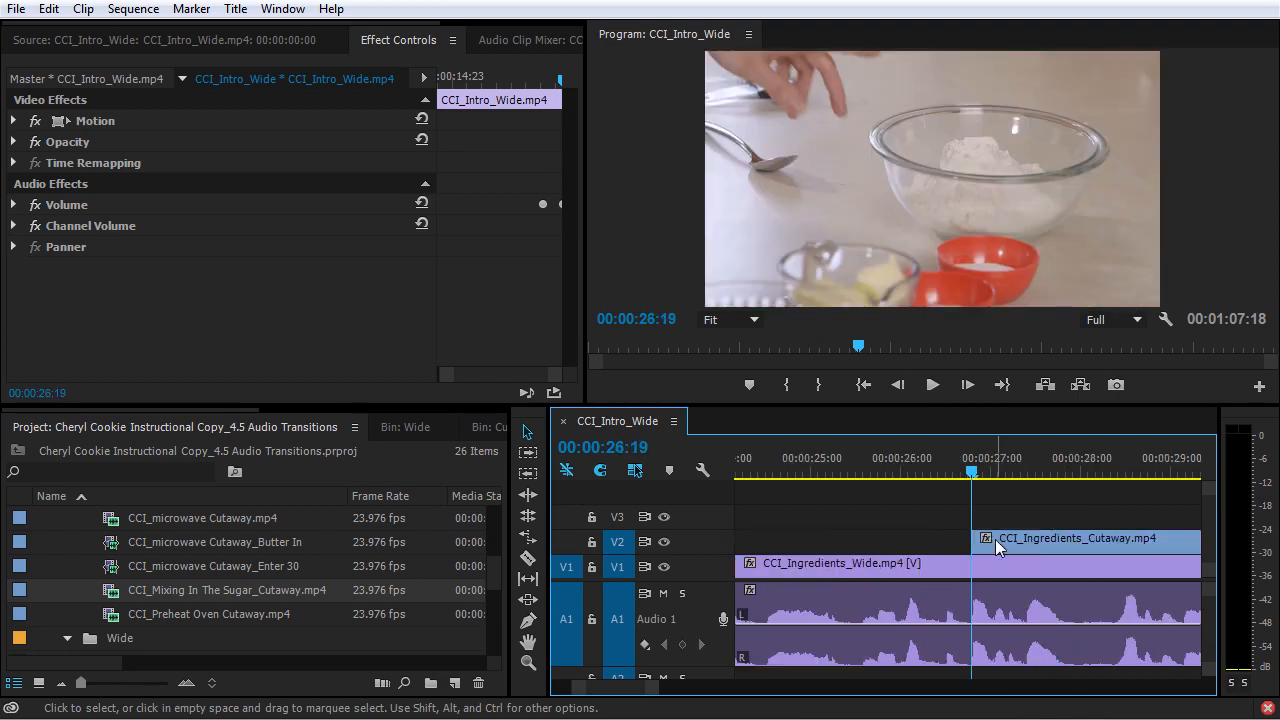
{"action": "key", "text": "Down"}
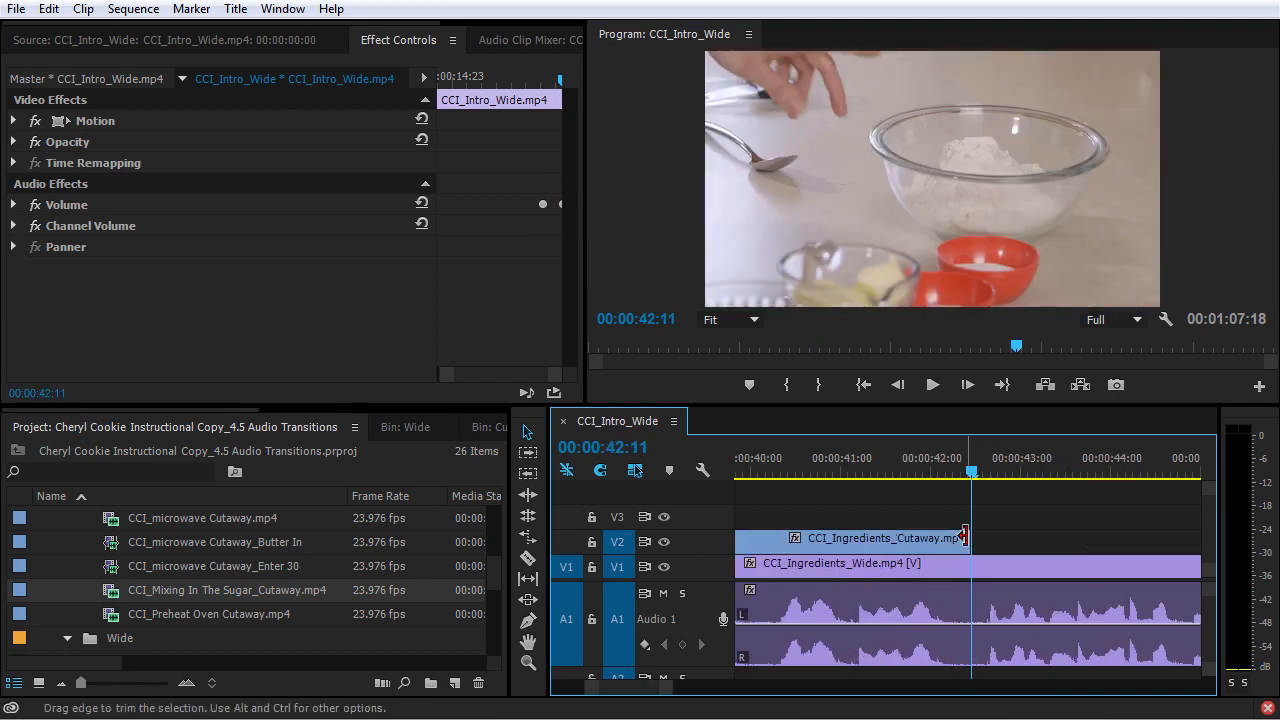
{"action": "left_click", "coordinate": [766, 516]}
{"action": "left_click", "coordinate": [966, 573]}
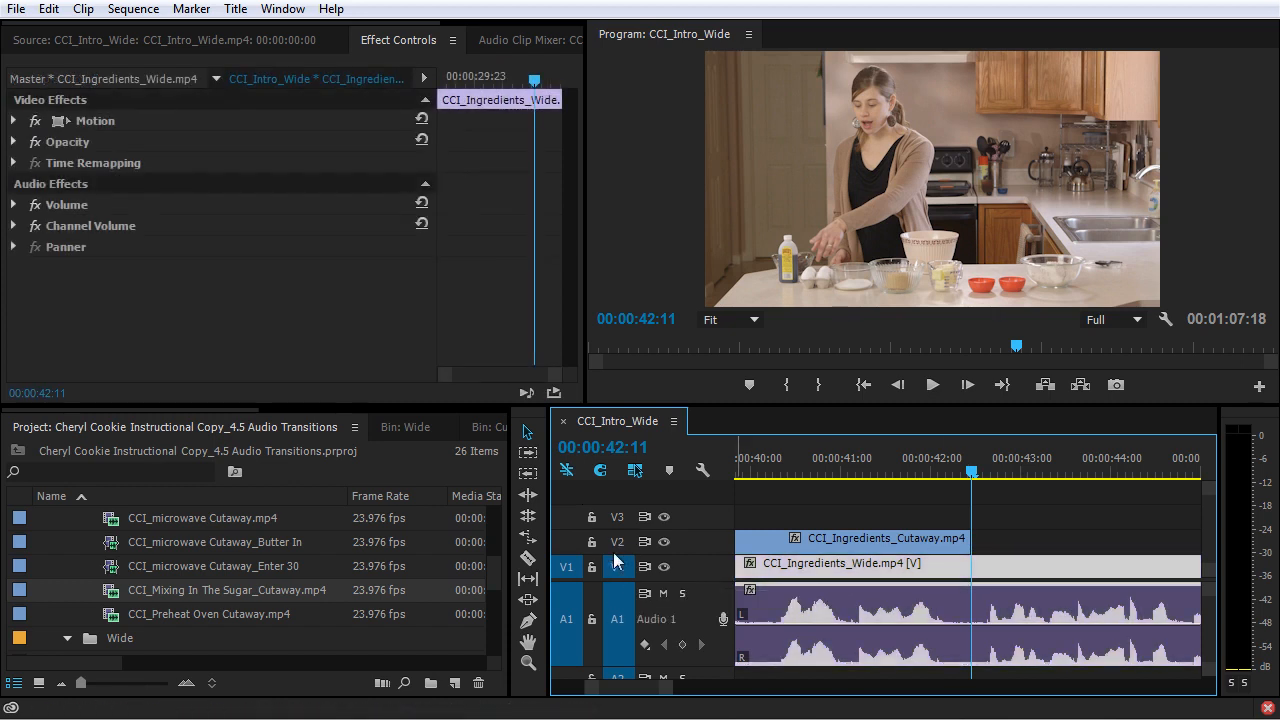
{"action": "key", "text": "Down"}
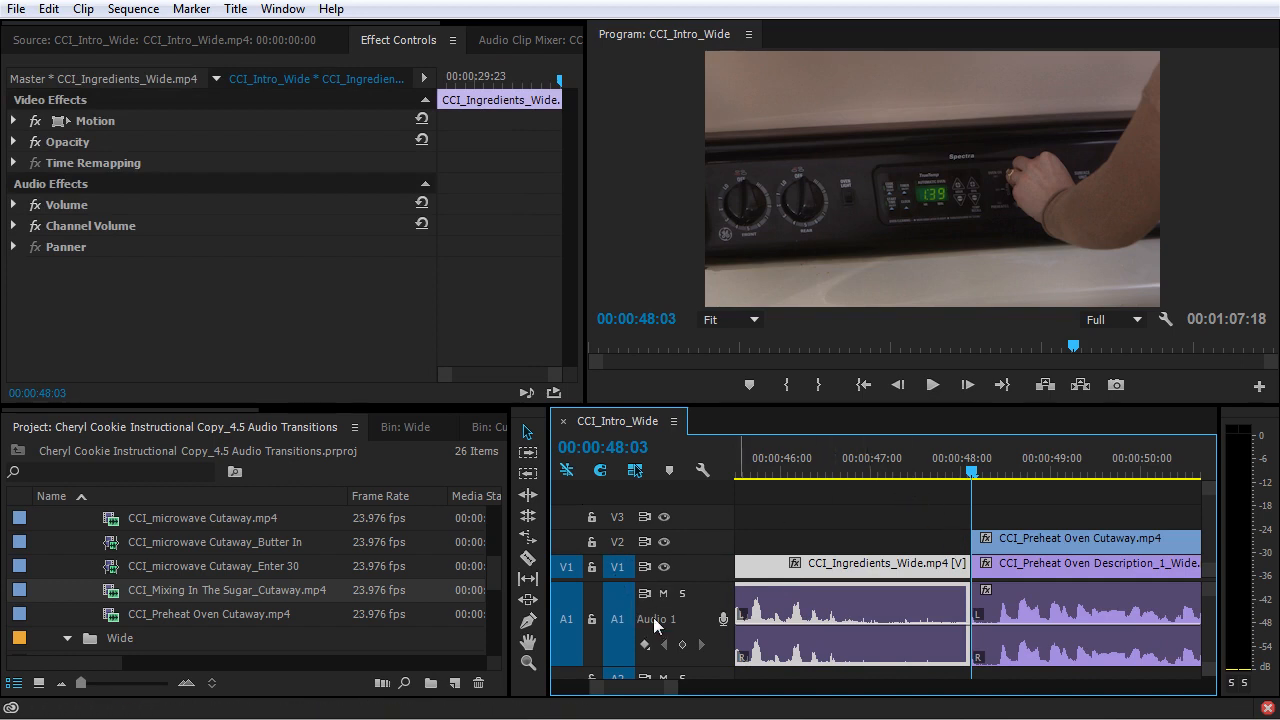
{"action": "left_click", "coordinate": [909, 466]}
{"action": "key", "text": "space"}
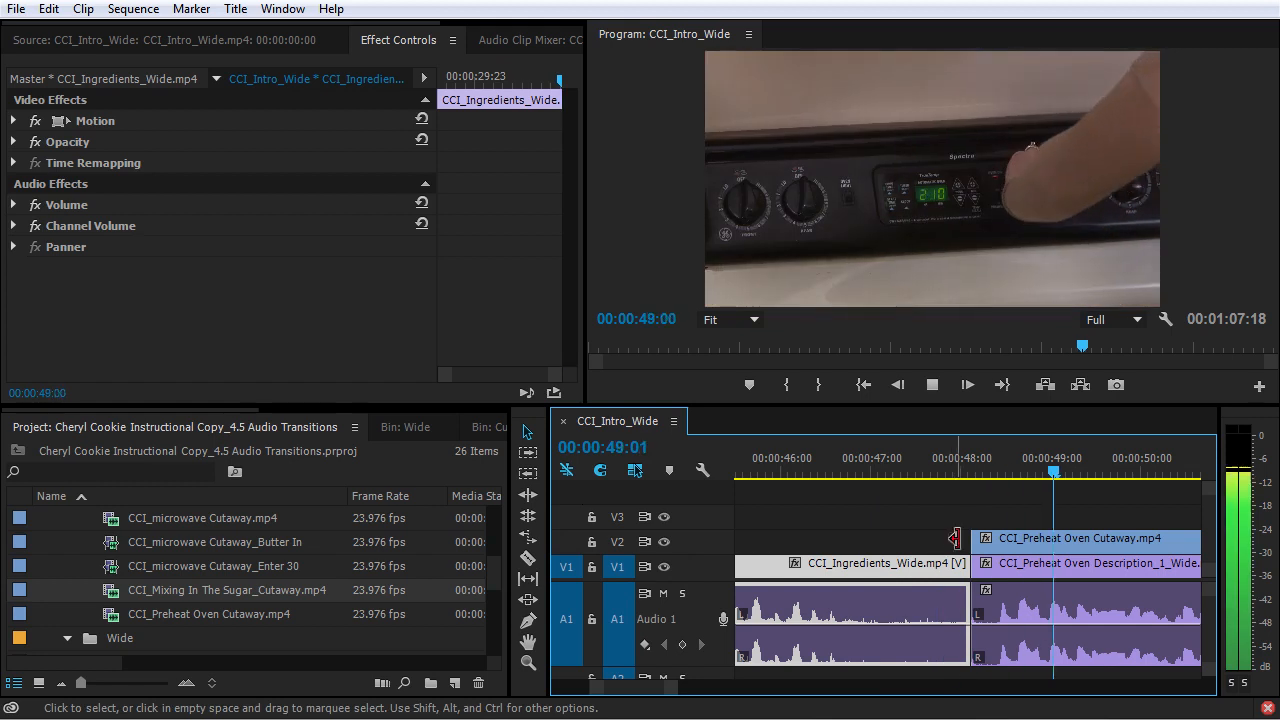
{"action": "key", "text": "space"}
Try the default audio crossfade on the cut between CCI_Ingredients_Wide and CCI_Preheat Oven Description_1_Wide, and delete it after playback
{"action": "left_click", "coordinate": [959, 473]}
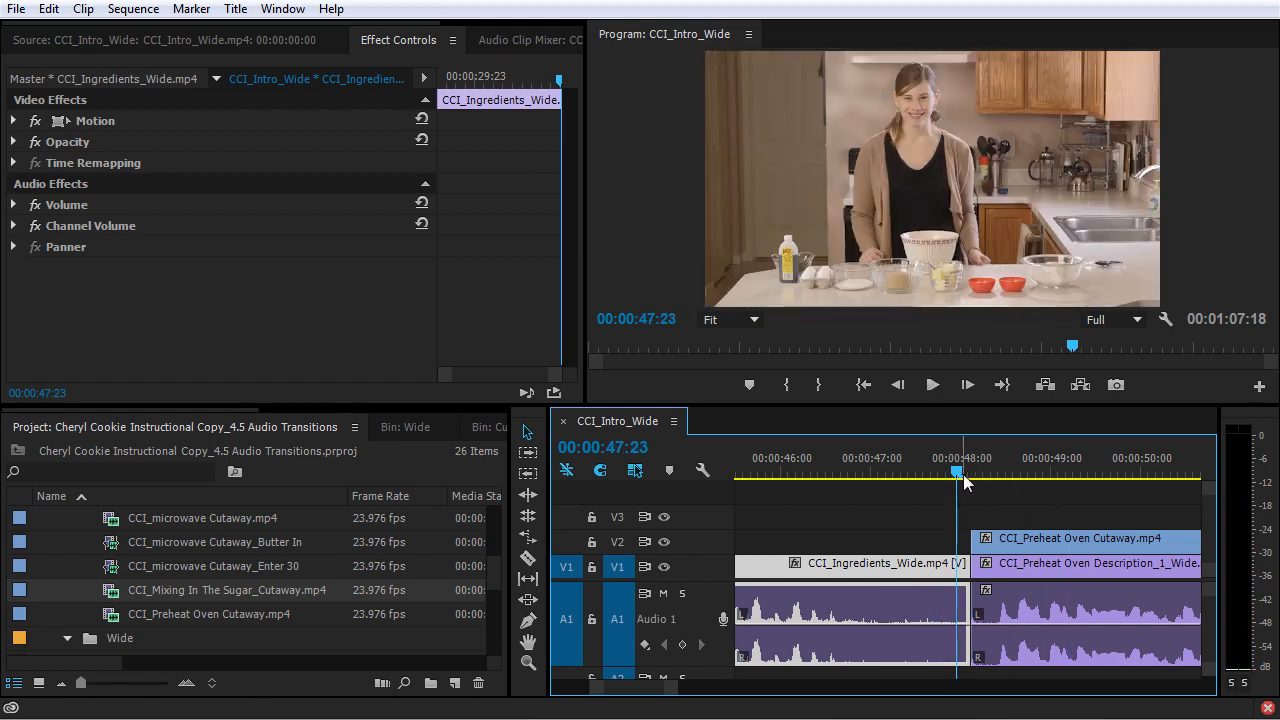
{"action": "left_click", "coordinate": [961, 466]}
{"action": "left_click_drag", "start_coordinate": [963, 473], "coordinate": [967, 472]}
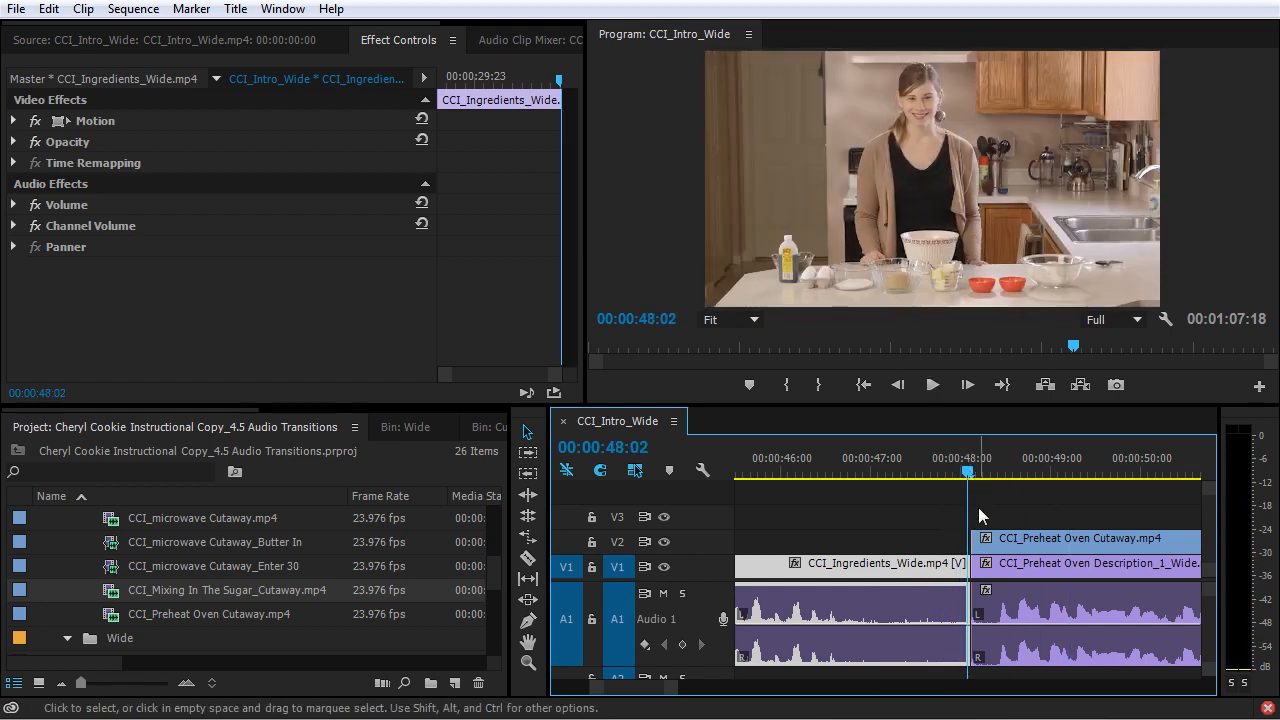
{"action": "left_click", "coordinate": [980, 508]}
{"action": "key", "text": "ctrl+shift+d"}
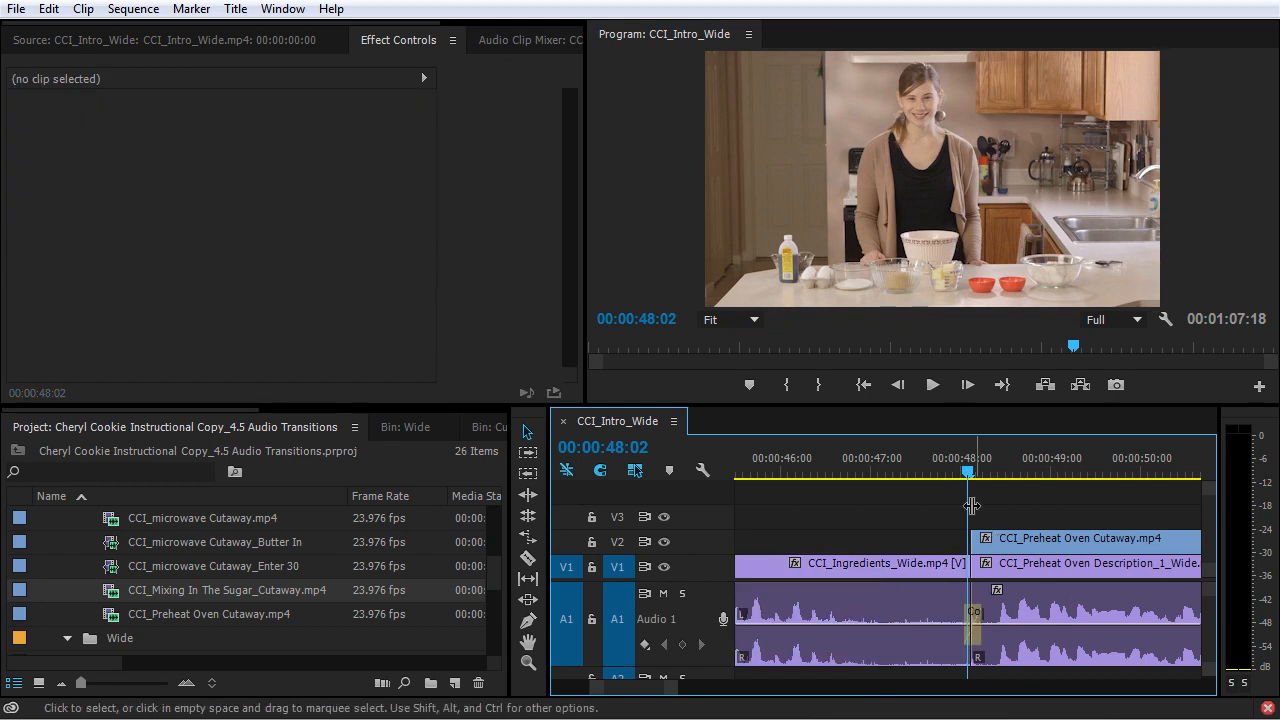
{"action": "left_click", "coordinate": [894, 469]}
{"action": "key", "text": "space"}
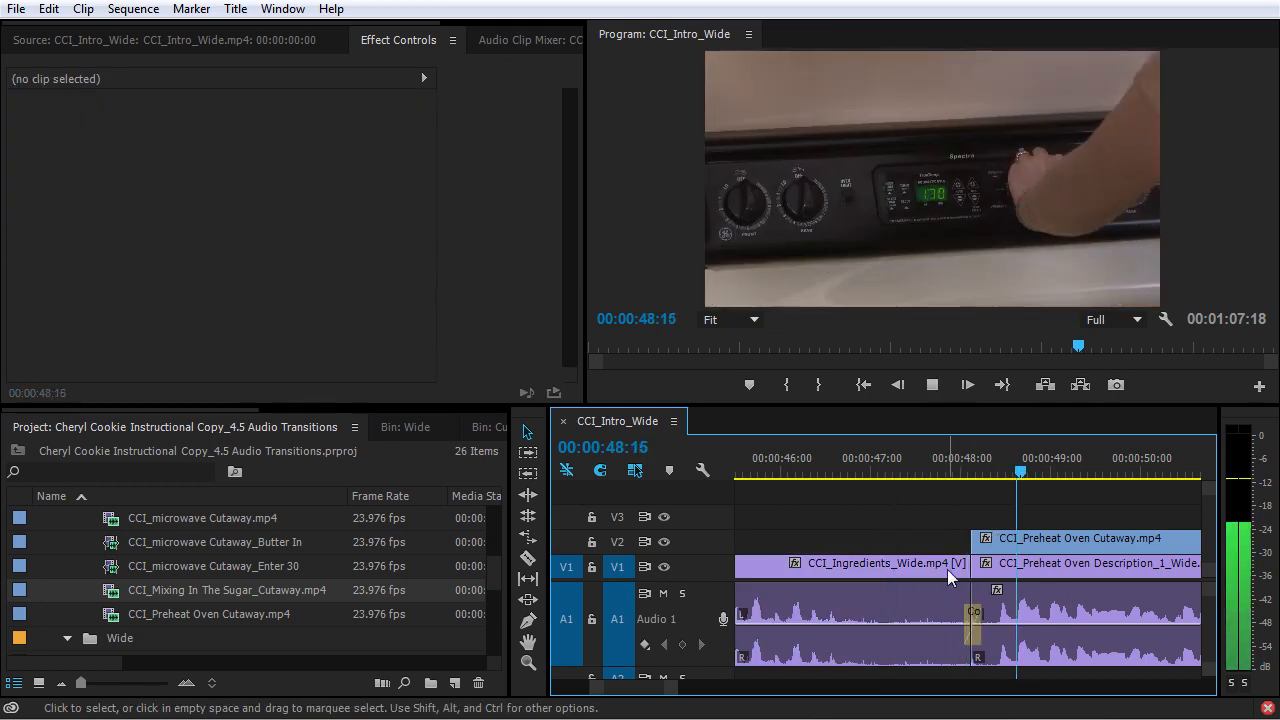
{"action": "key", "text": "space"}
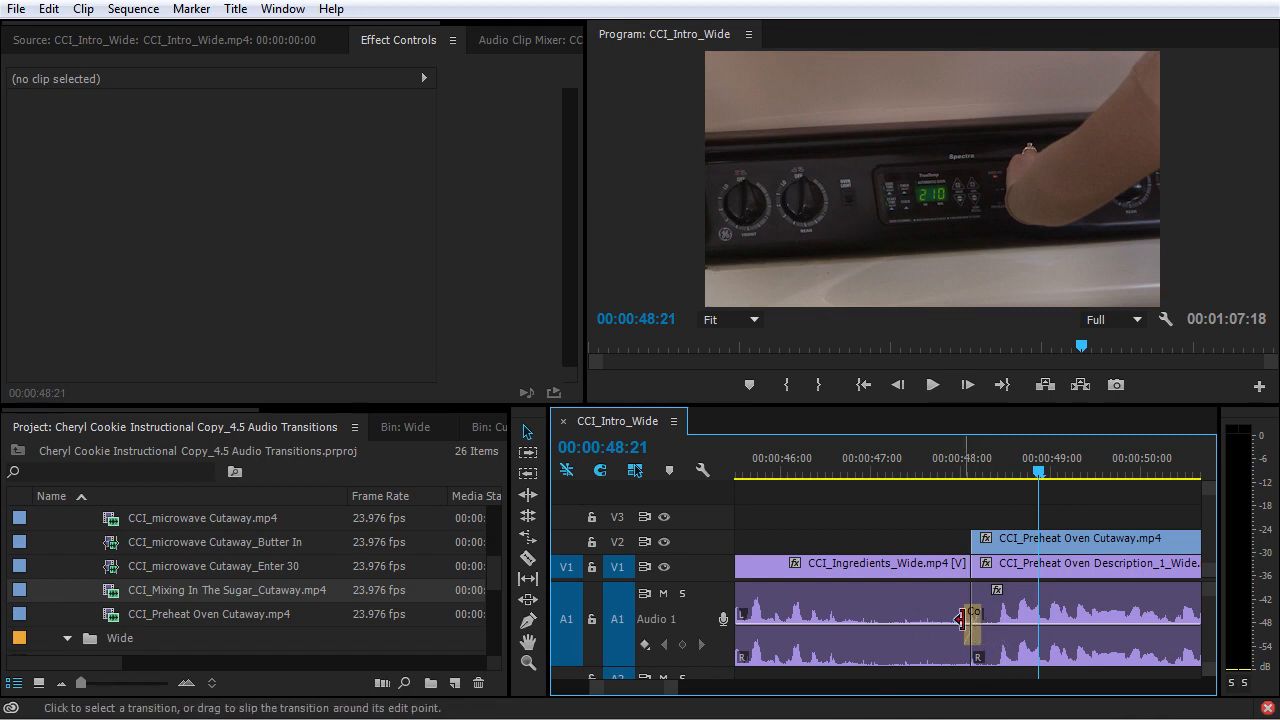
{"action": "left_click_drag", "start_coordinate": [706, 580], "coordinate": [708, 534]}
{"action": "left_click", "coordinate": [975, 578]}
{"action": "key", "text": "Delete"}
Build a short fade-in on CCI_Preheat Oven Description_1_Wide with two volume keyframes, lowered at the clip's start and at full level just before the speech
{"action": "left_click_drag", "start_coordinate": [1038, 471], "coordinate": [971, 468]}
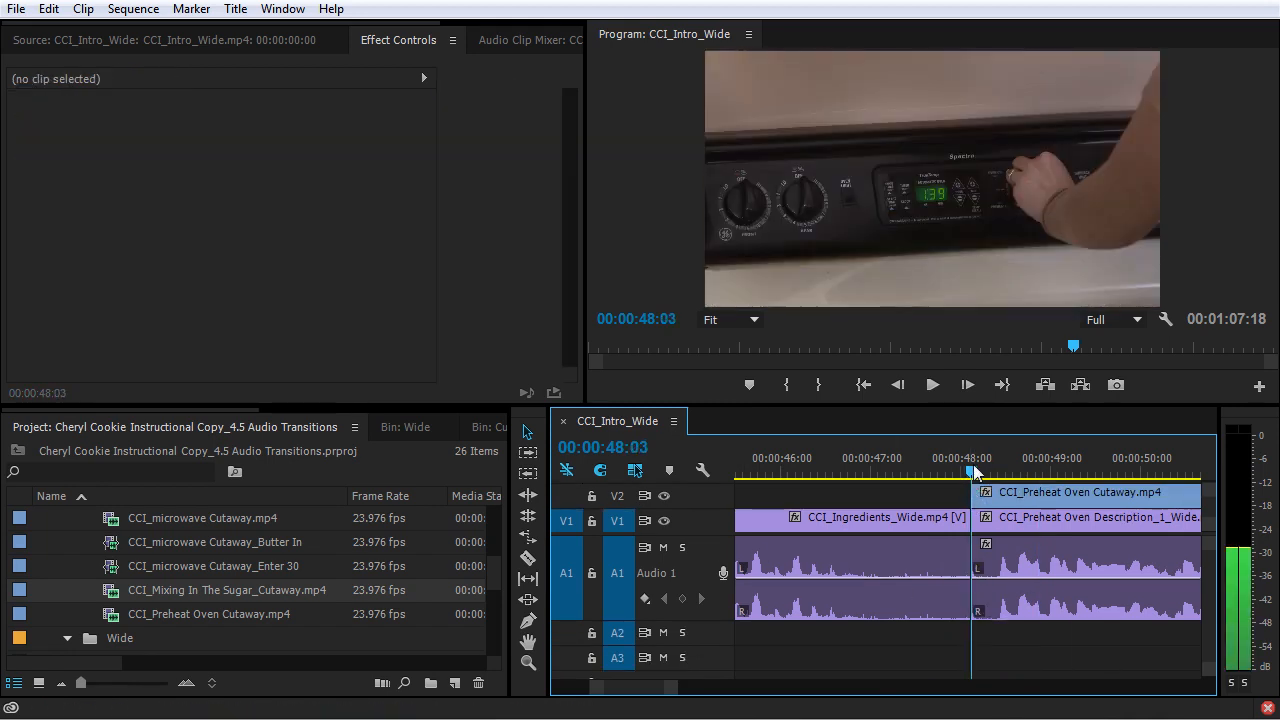
{"action": "key", "text": "="}
{"action": "key", "text": "="}
{"action": "key", "text": "="}
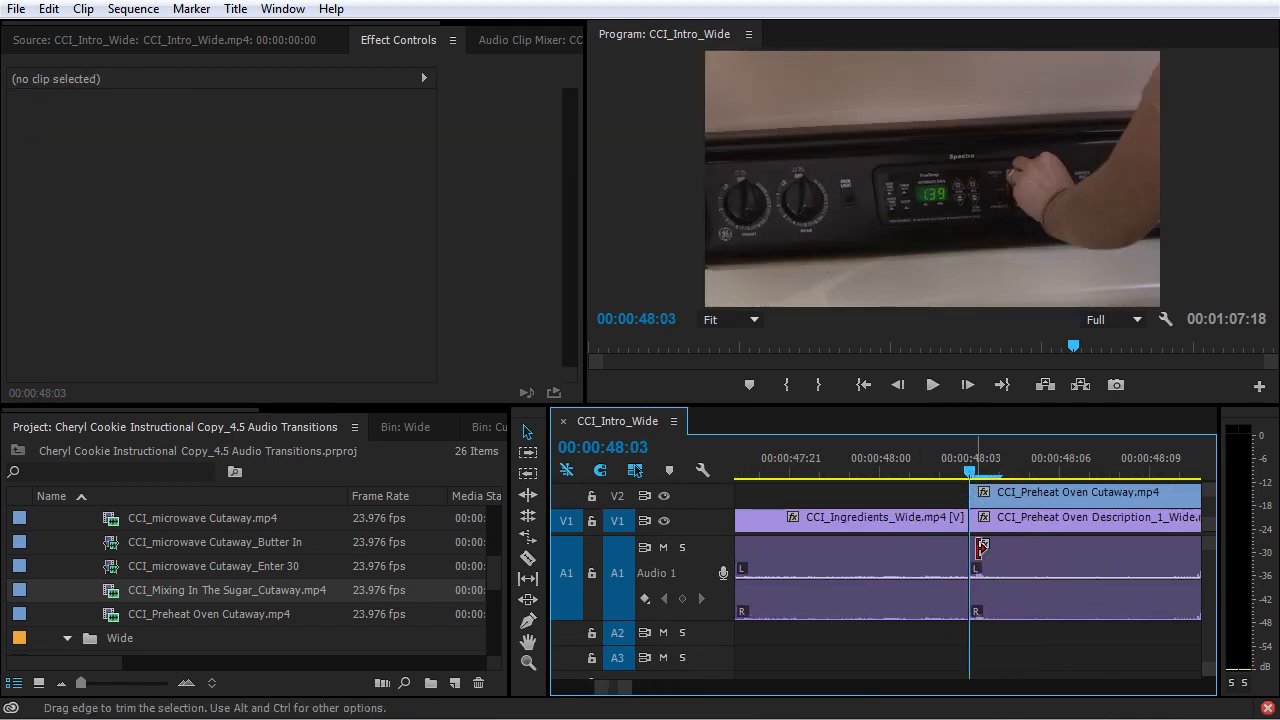
{"action": "scroll", "coordinate": [699, 587], "scroll_direction": "up", "scroll_amount": 2}
{"action": "scroll", "coordinate": [690, 588], "scroll_direction": "up", "scroll_amount": 3}
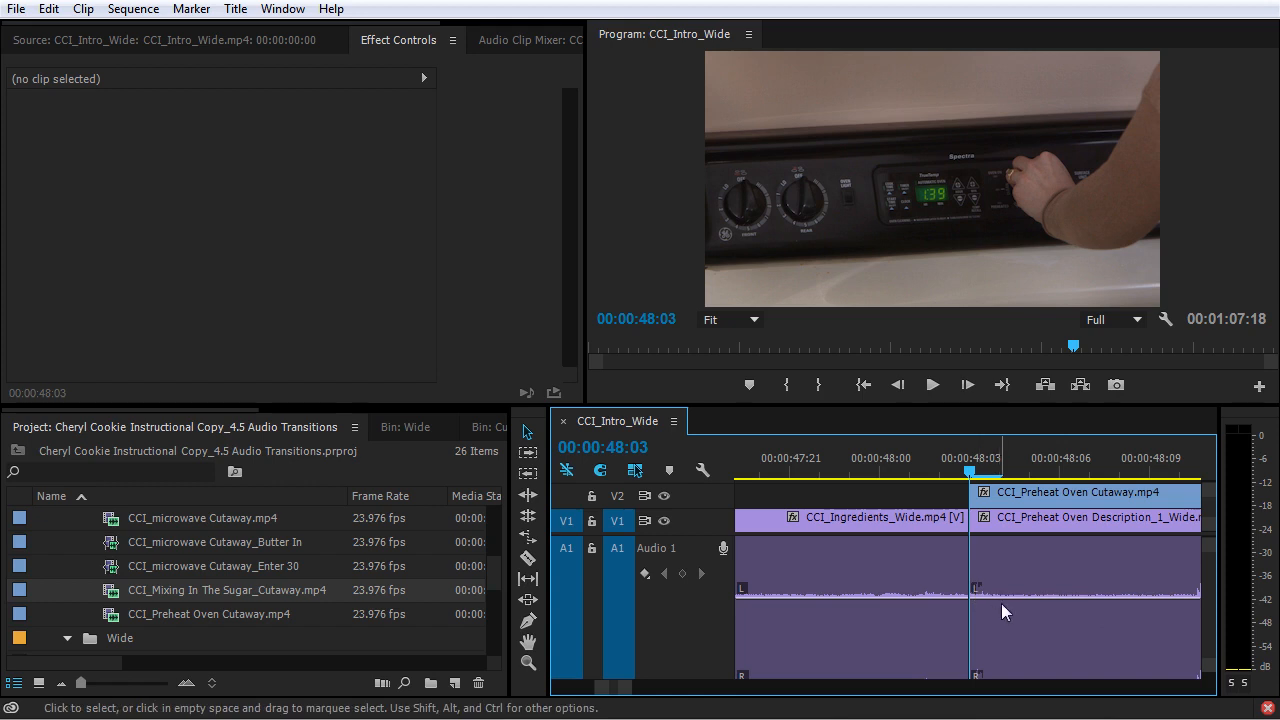
{"action": "scroll", "coordinate": [1006, 590], "scroll_direction": "up", "scroll_amount": 2}
{"action": "key", "text": "minus"}
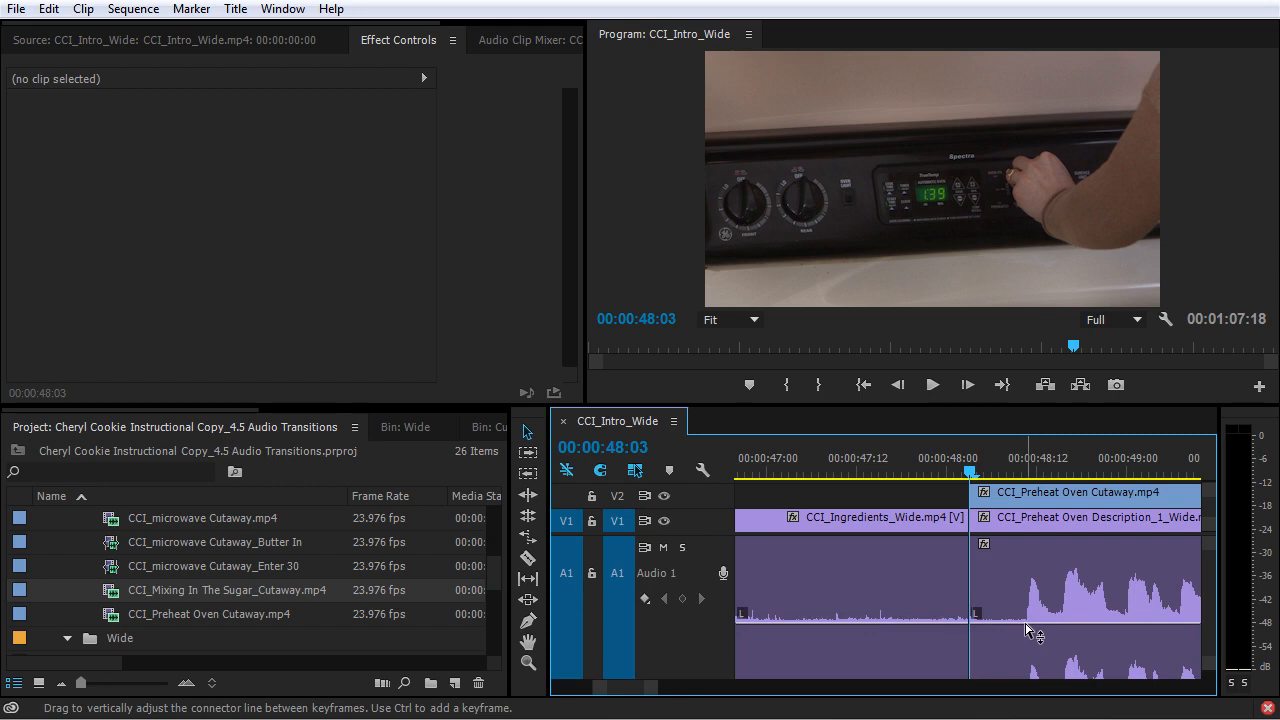
{"action": "left_click", "coordinate": [1020, 626]}
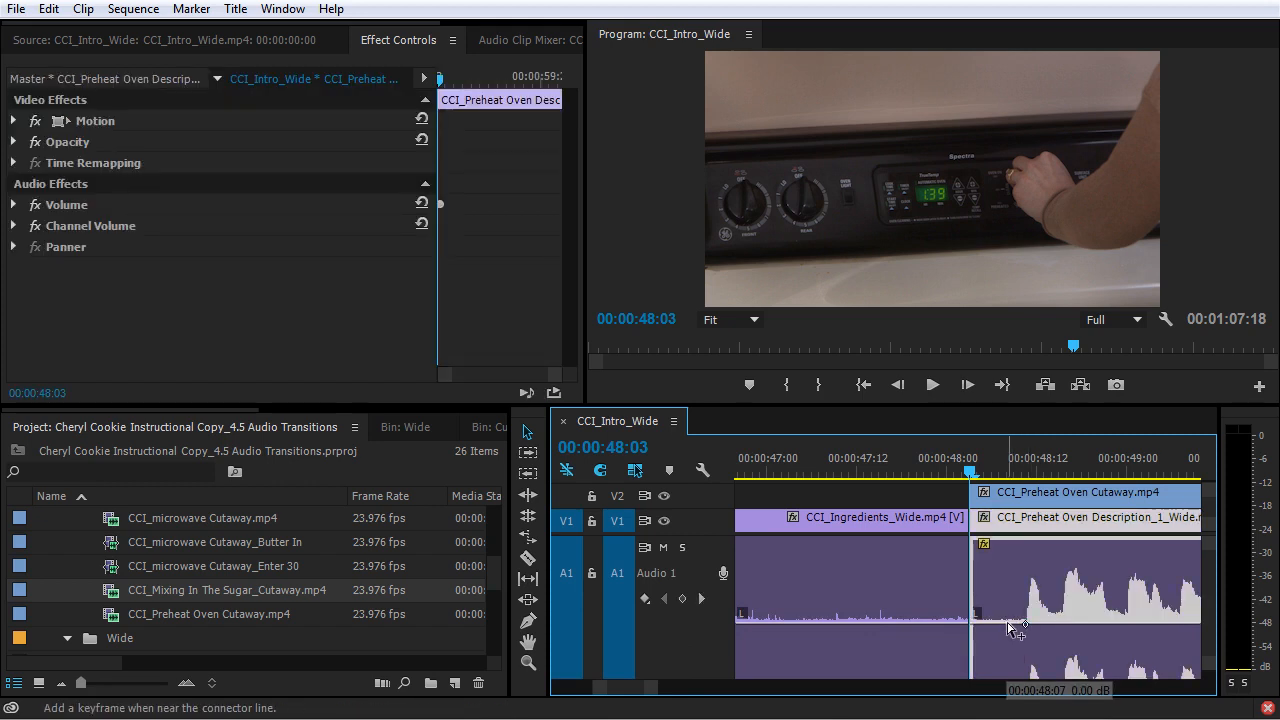
{"action": "left_click_drag", "start_coordinate": [1005, 623], "coordinate": [940, 682], "text": "ctrl"}
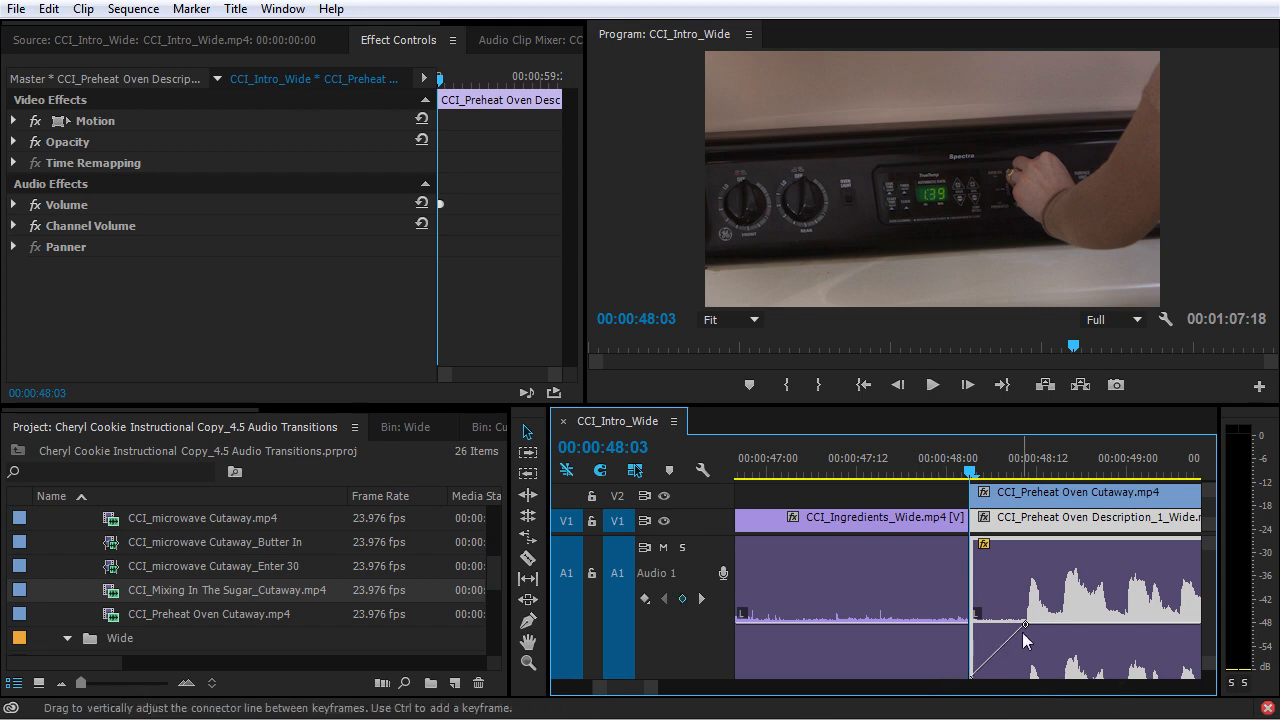
Fade out the end of CCI_Ingredients_Wide with two volume keyframes, the last one lowered at the cut, and play across both fades from 00:00:47:00
{"action": "scroll", "coordinate": [698, 587], "scroll_direction": "down", "scroll_amount": 3}
{"action": "left_click", "coordinate": [746, 588], "text": "ctrl"}
{"action": "left_click_drag", "start_coordinate": [780, 589], "coordinate": [1010, 628], "text": "ctrl"}
{"action": "mouse_move", "coordinate": [780, 466]}
{"action": "left_mouse_down"}
{"action": "mouse_move", "coordinate": [755, 467]}
{"action": "mouse_move", "coordinate": [770, 470]}
{"action": "left_mouse_up"}
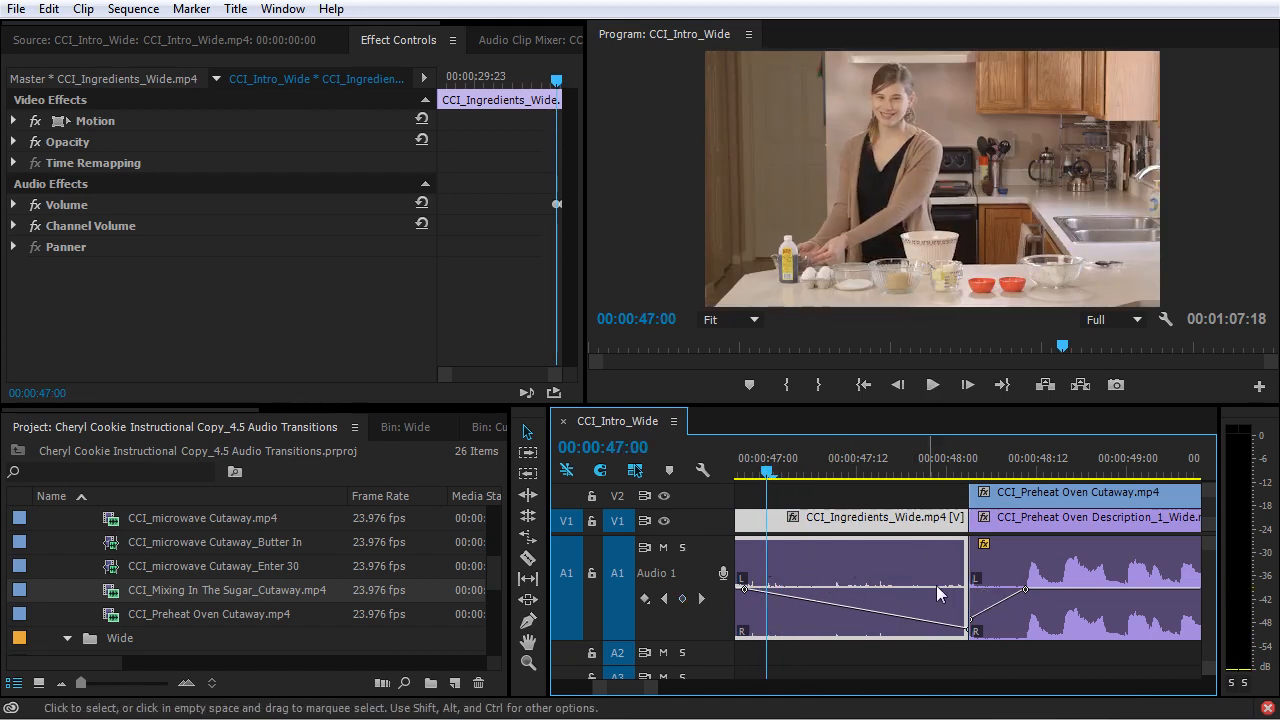
{"action": "key", "text": "space"}
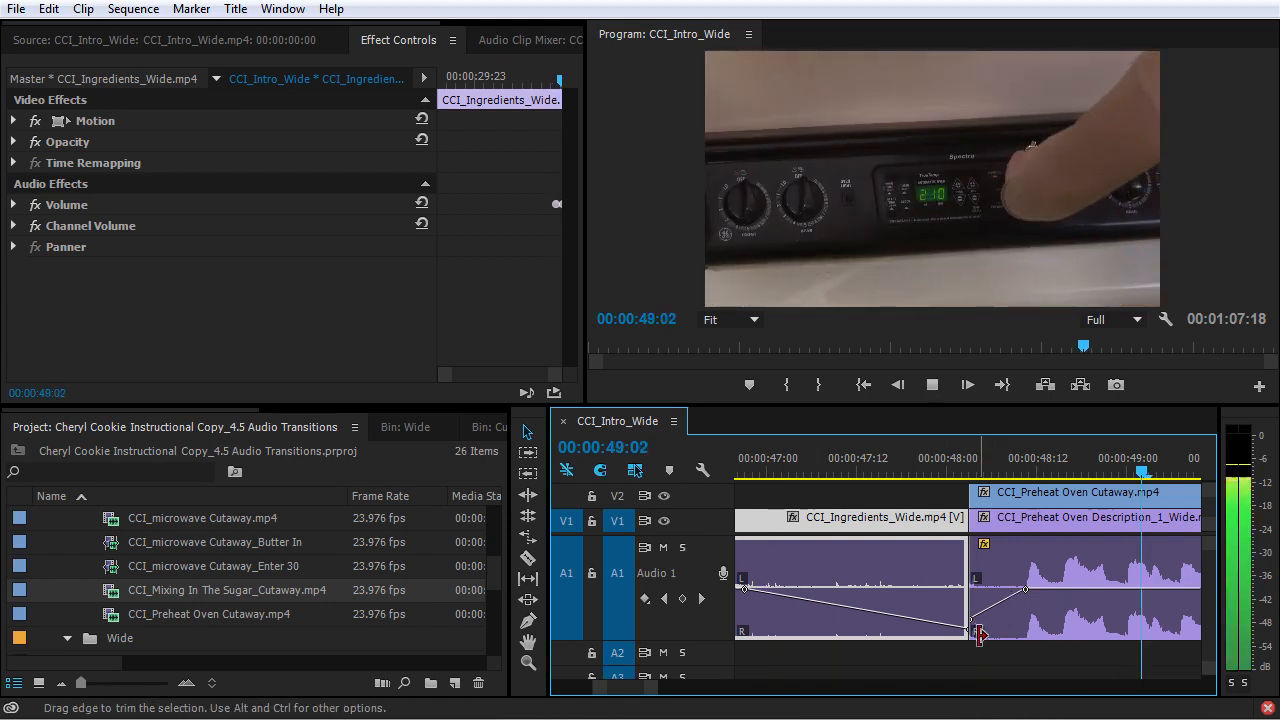
{"action": "key", "text": "space"}
{"action": "key", "text": "minus"}
{"action": "key", "text": "minus"}
{"action": "key", "text": "minus"}
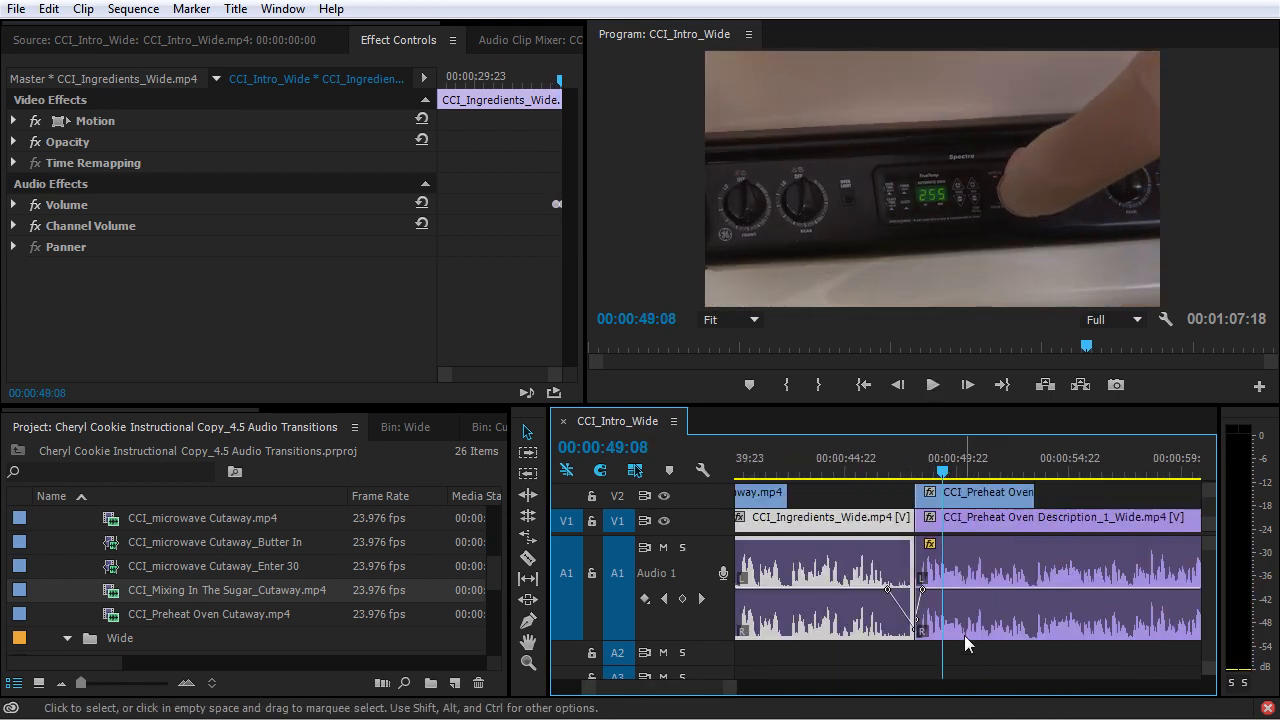
{"action": "key", "text": "equal"}
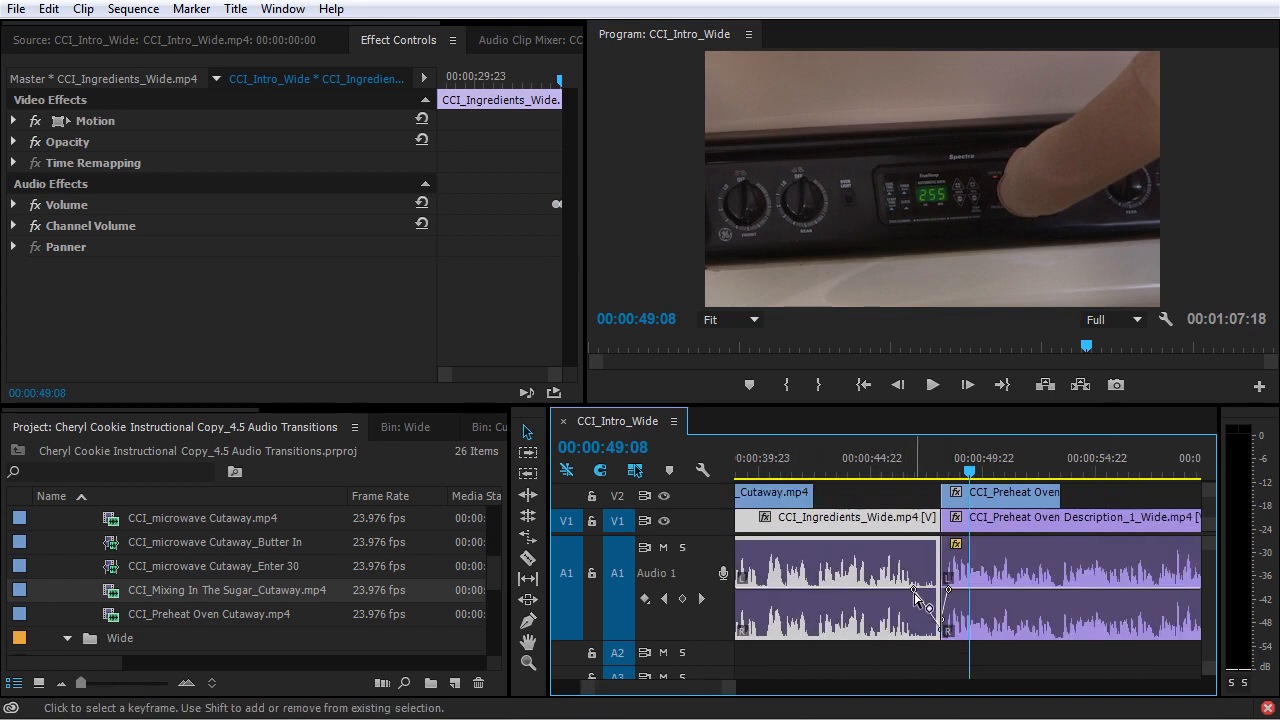
{"action": "key", "text": "minus"}
{"action": "key", "text": "minus"}
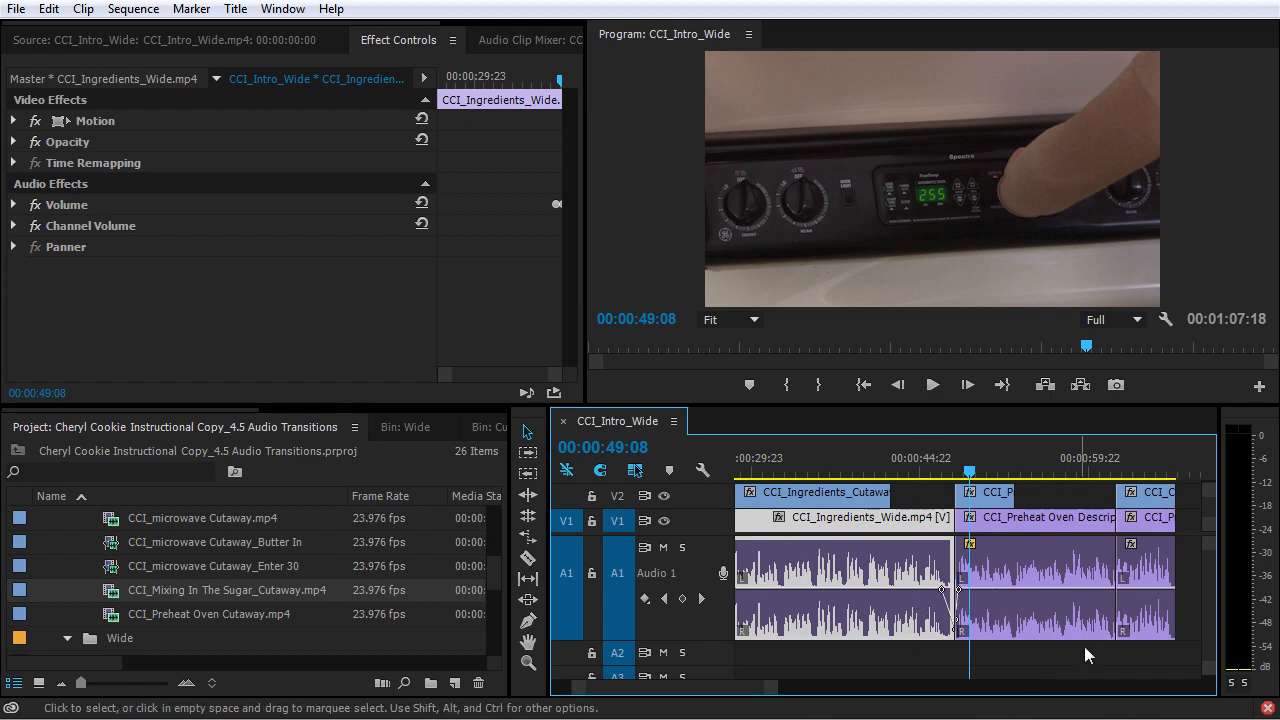